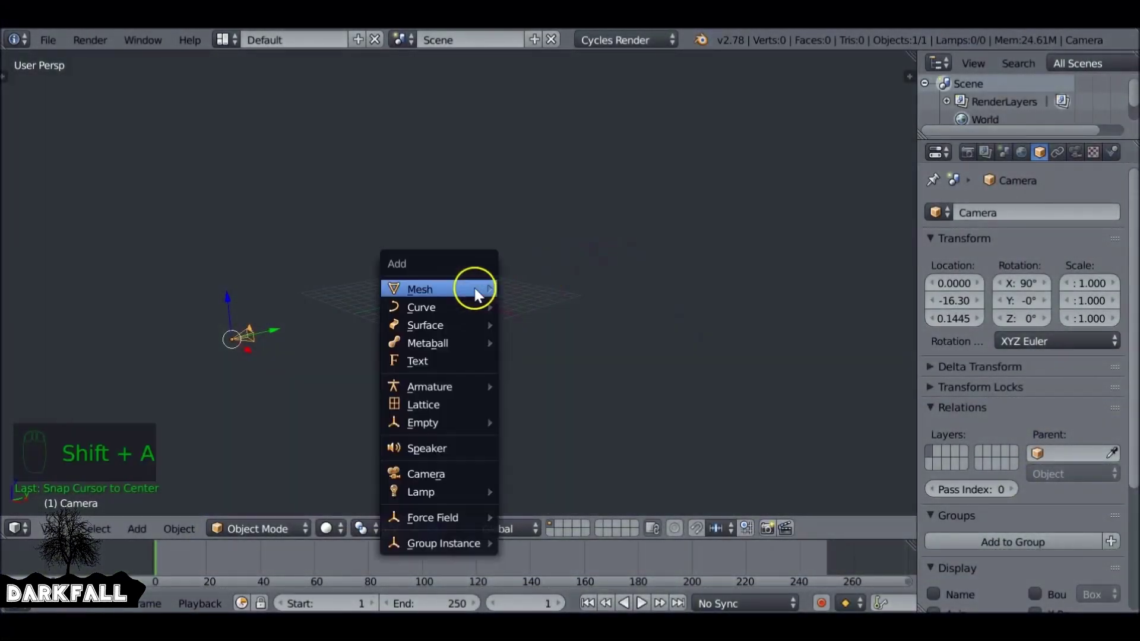
Add a plane, scale it up, apply its scale, and view it from the top.
mouse_move(475, 289)
left_click(529, 287)
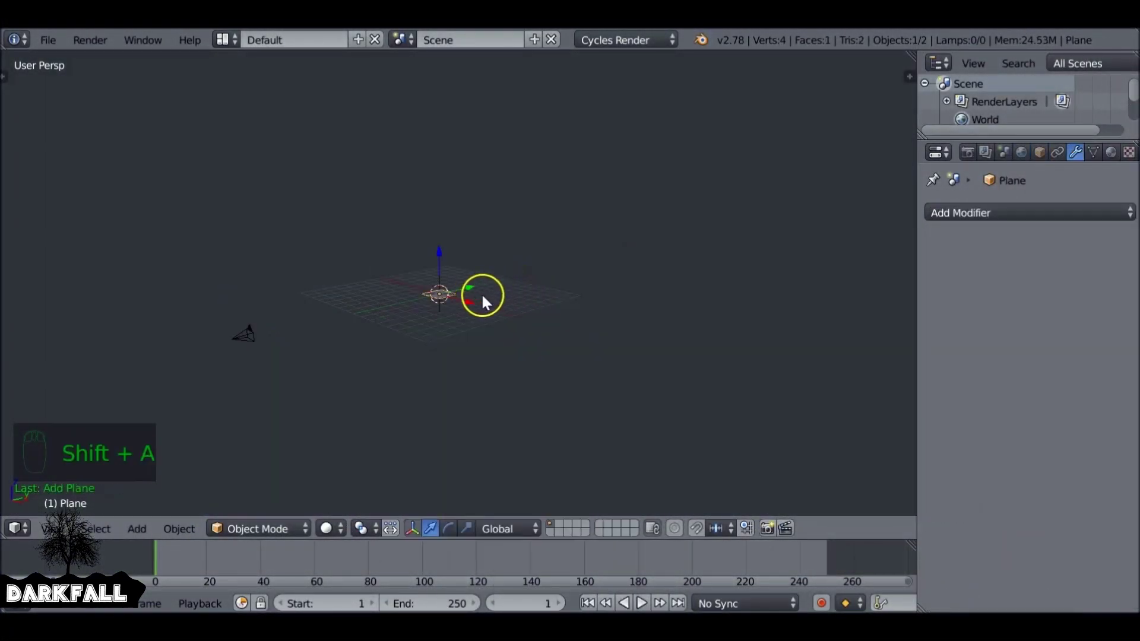
key("s")
left_click(713, 330)
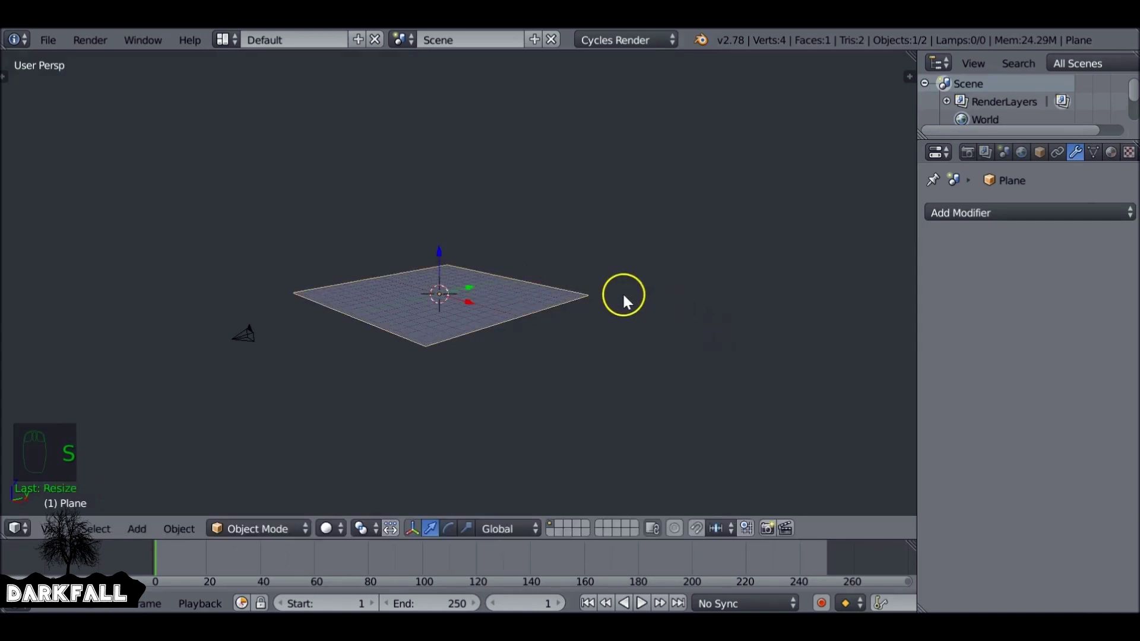
key("ctrl+a")
left_click(558, 290)
middle_click_drag(555, 283, 504, 296)
key("KP_7")
scroll(508, 294, "up", 2)
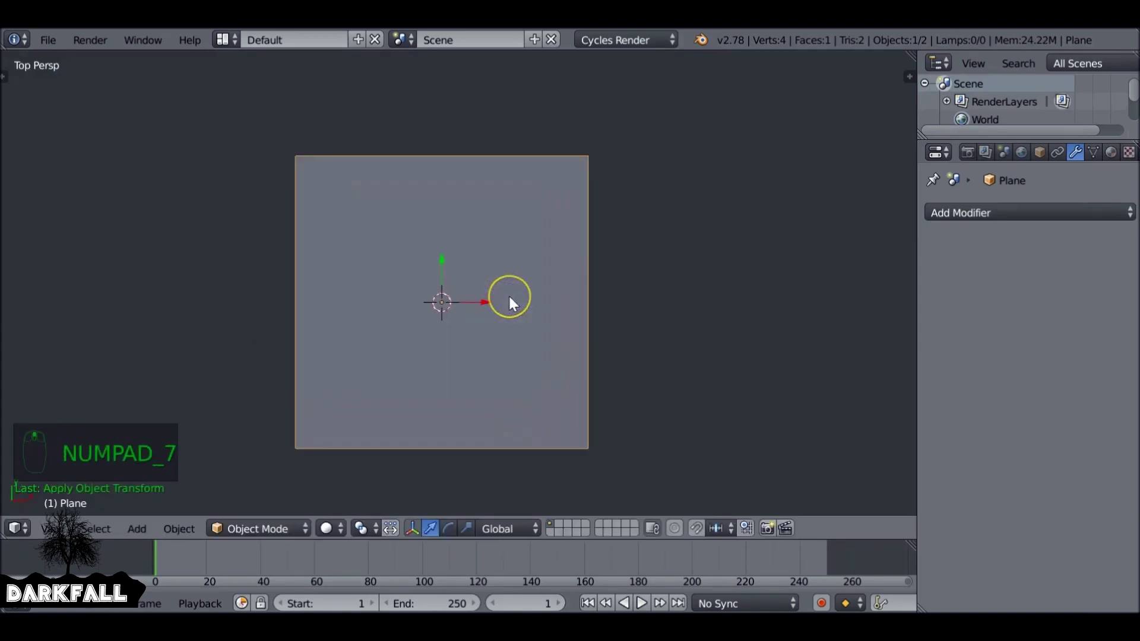
Show the tool shelf and check the Apply Scale settings.
key("t")
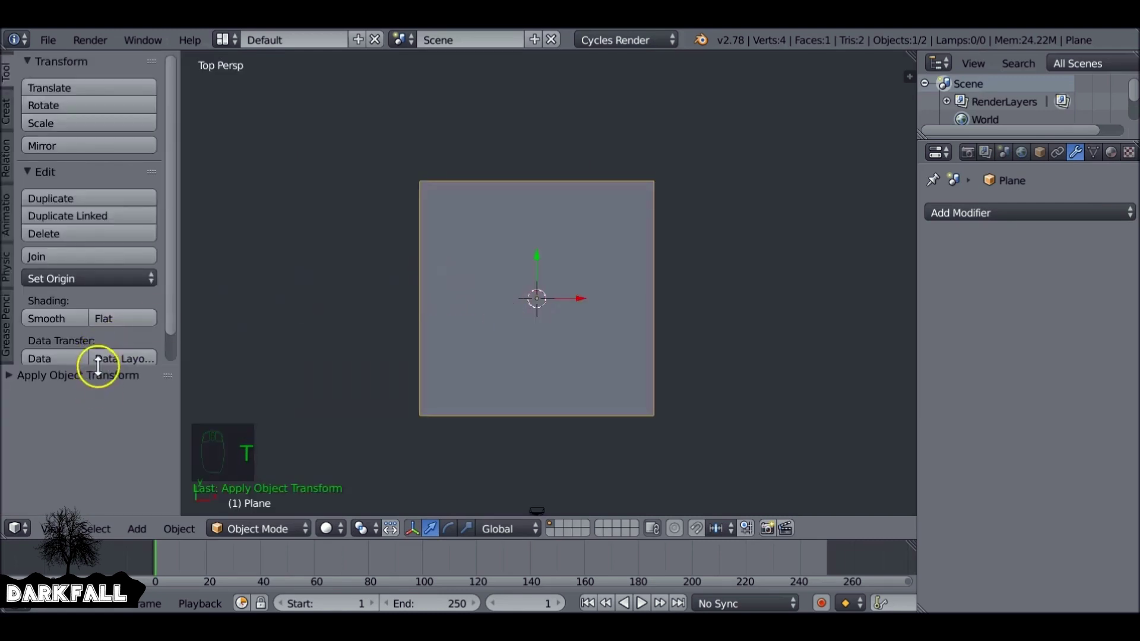
left_click_drag(97, 367, 102, 234)
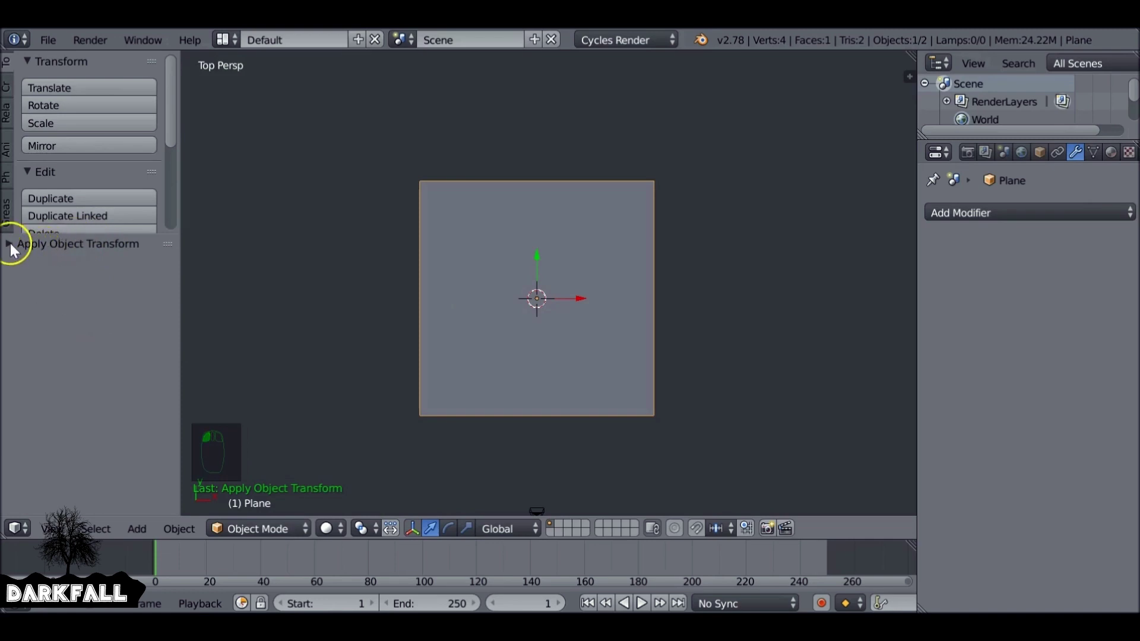
left_click(13, 244)
left_click(20, 244)
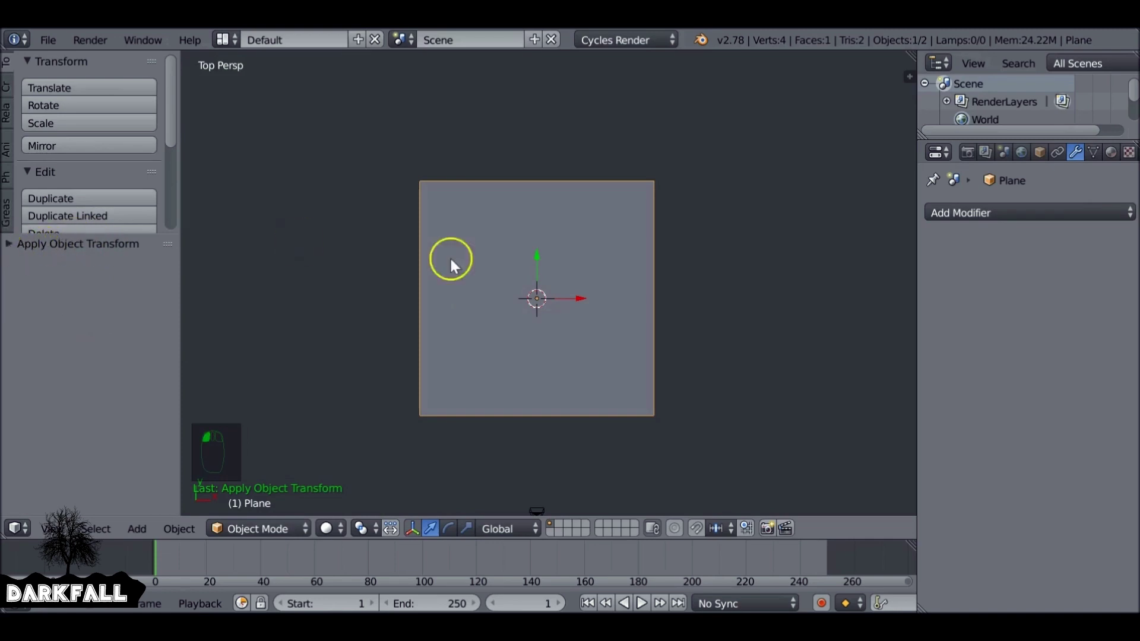
left_click(10, 243)
In Edit Mode, subdivide the plane with 5 cuts into a 6×6 grid.
key("Tab")
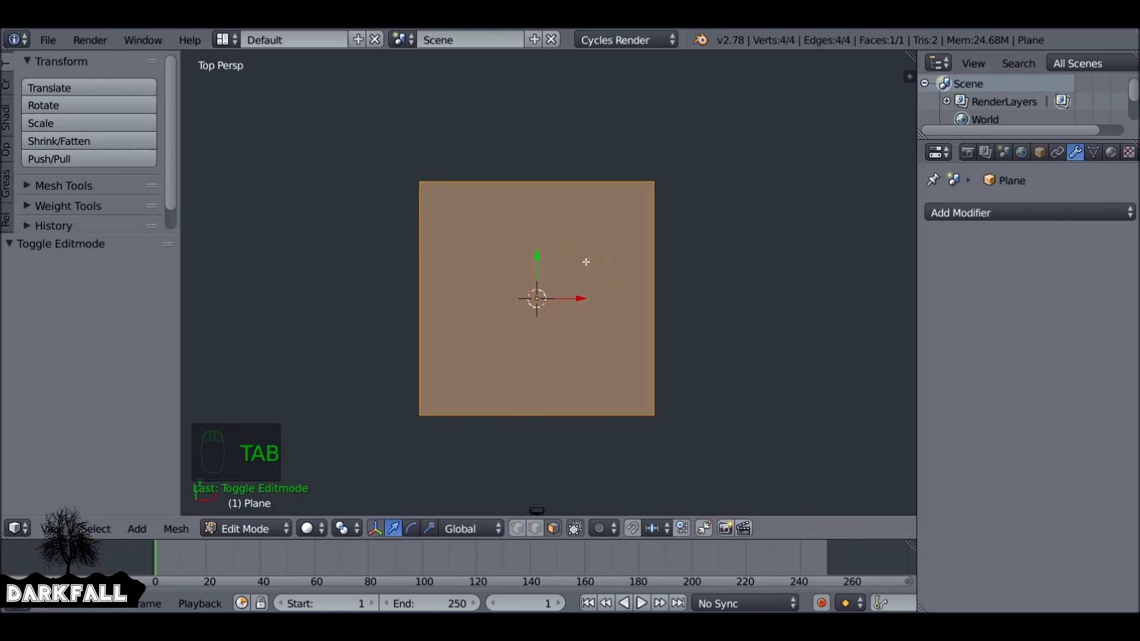
key("w")
left_click(530, 193)
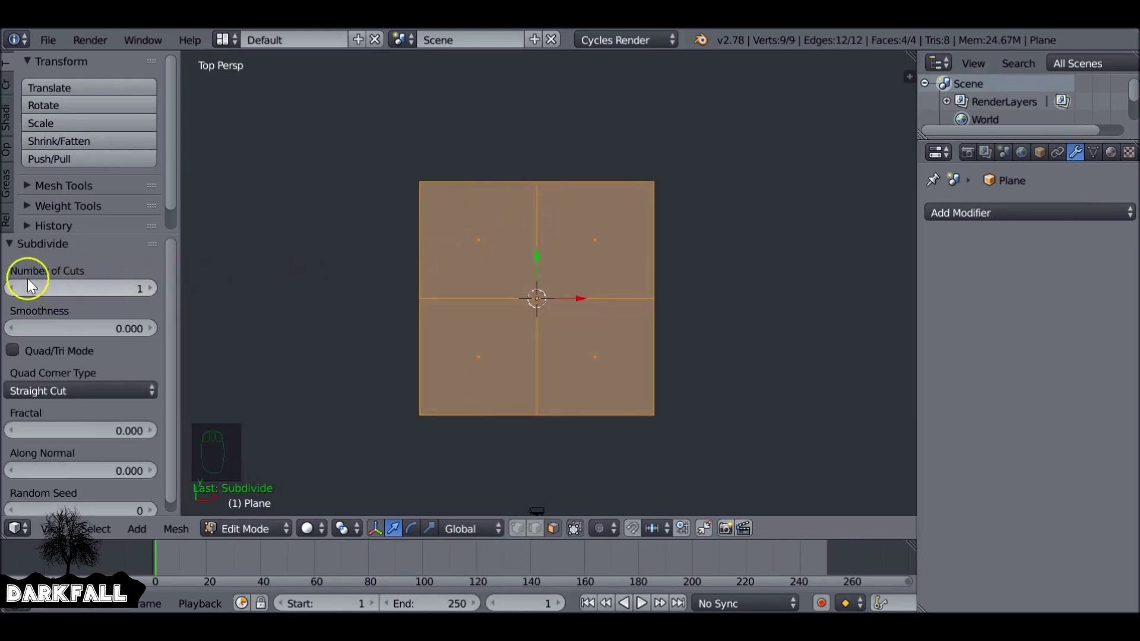
left_click(151, 289)
left_click(151, 288)
left_click(151, 289)
left_click(151, 289)
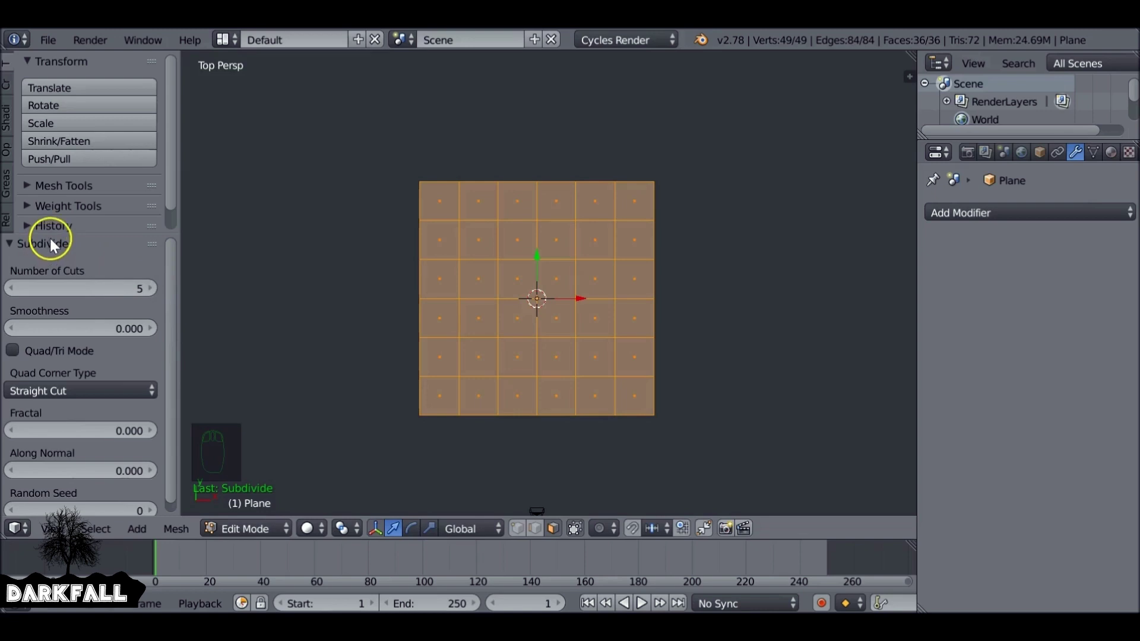
key("Tab")
key("Tab")
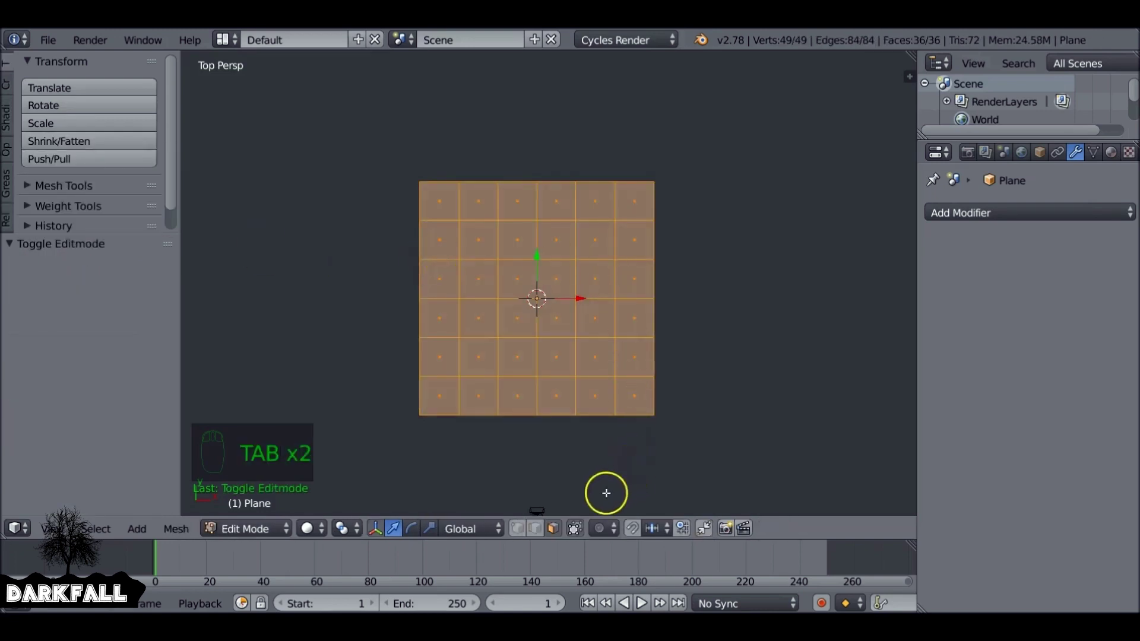
Select thirteen alternating interior vertices in a checker pattern, rows of three and two.
right_click(460, 221)
right_click(536, 221, "shift")
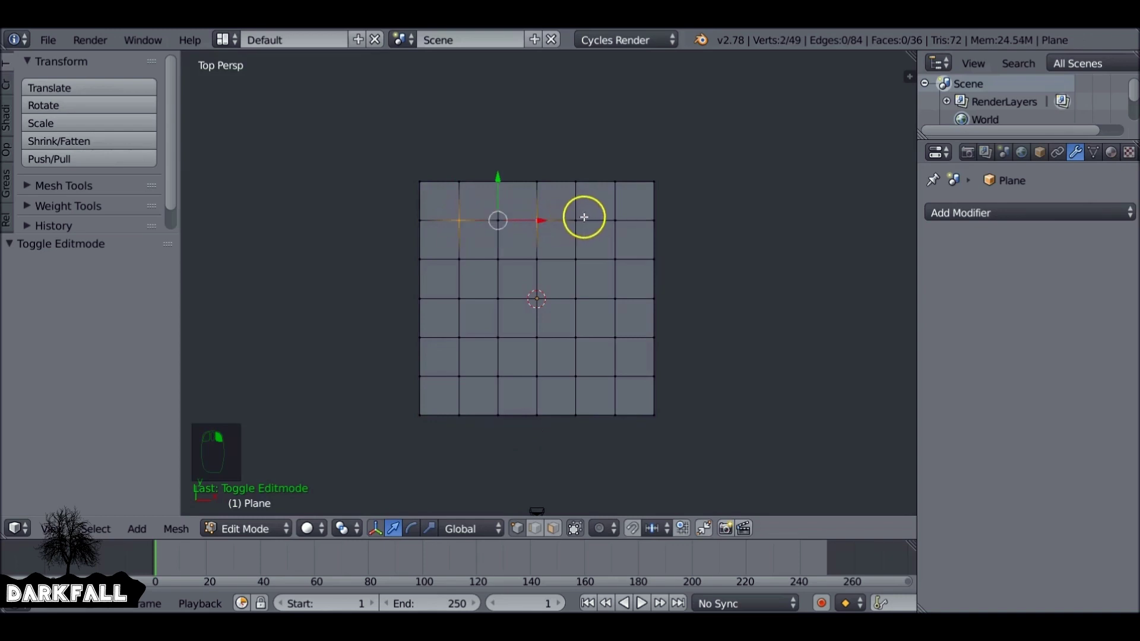
right_click(613, 221, "shift")
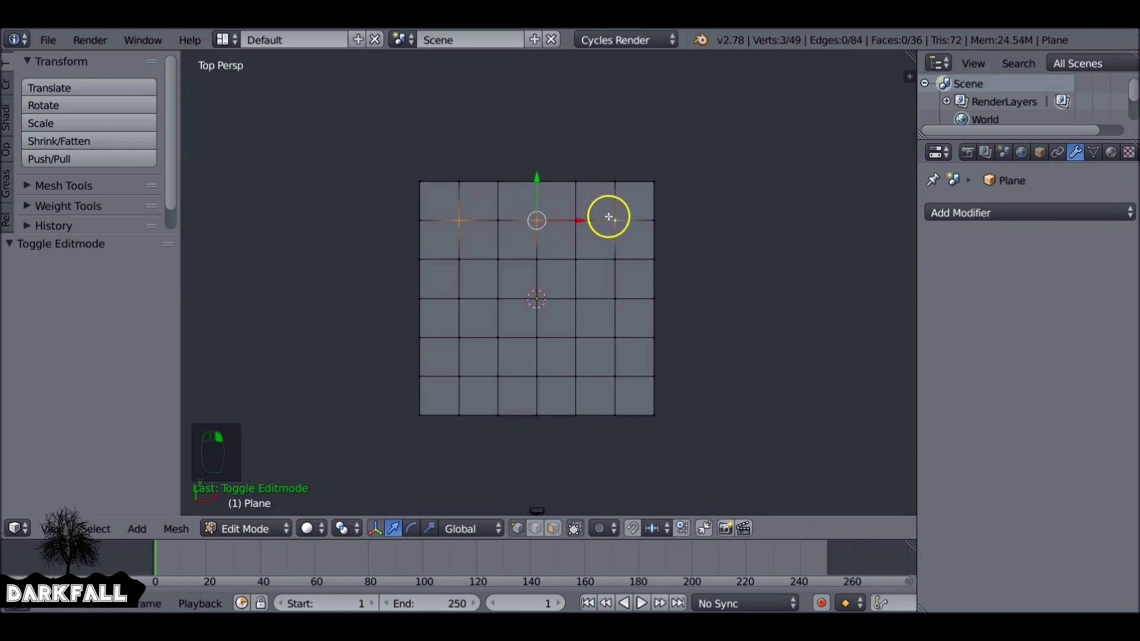
right_click(498, 260, "shift")
right_click(576, 261, "shift")
right_click(460, 298, "shift")
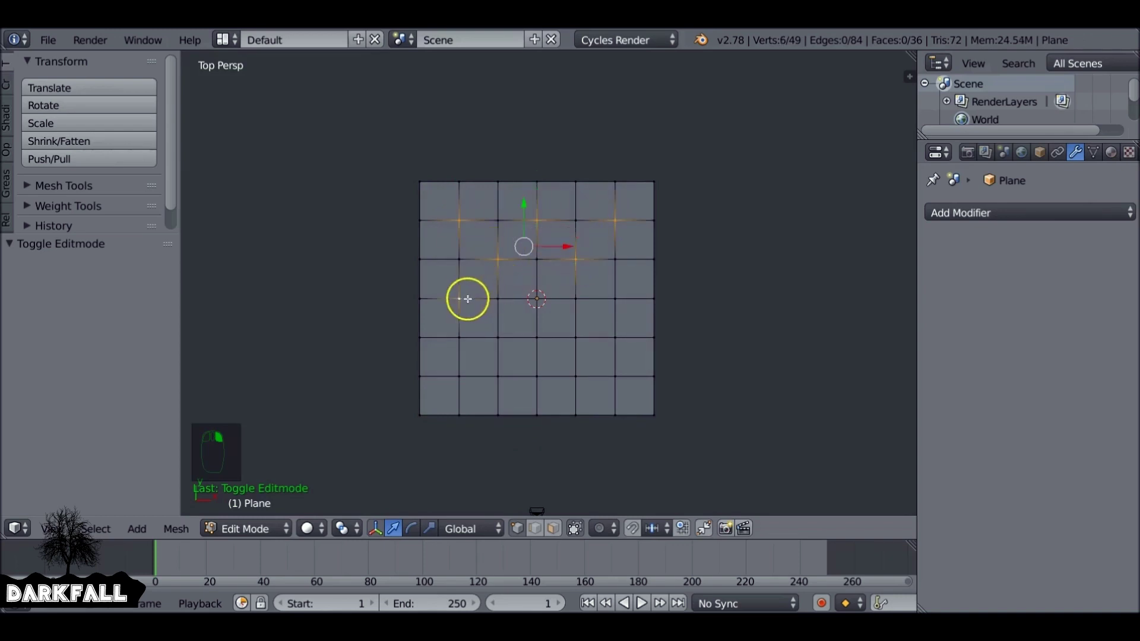
right_click(536, 299, "shift")
right_click(613, 298, "shift")
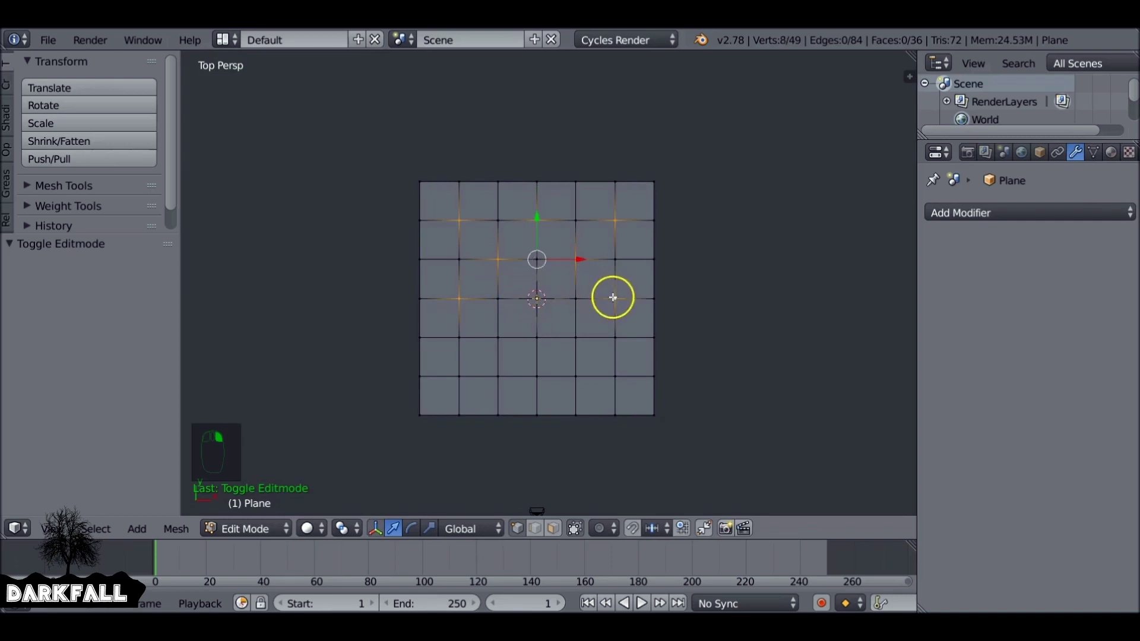
right_click(498, 337, "shift")
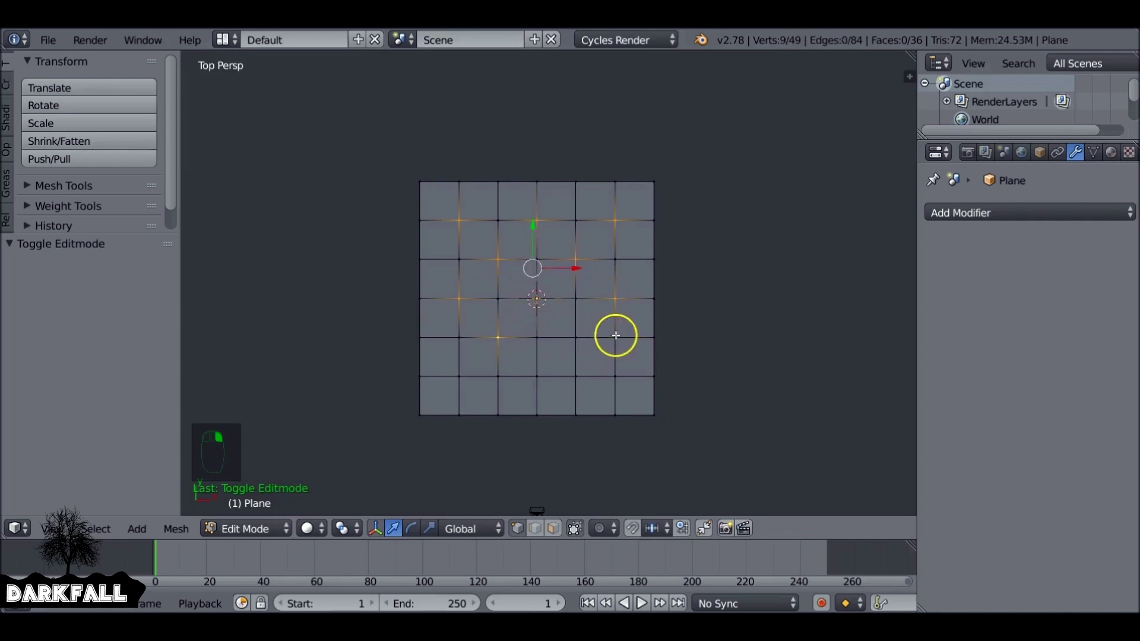
right_click(575, 336, "shift")
right_click(459, 375, "shift")
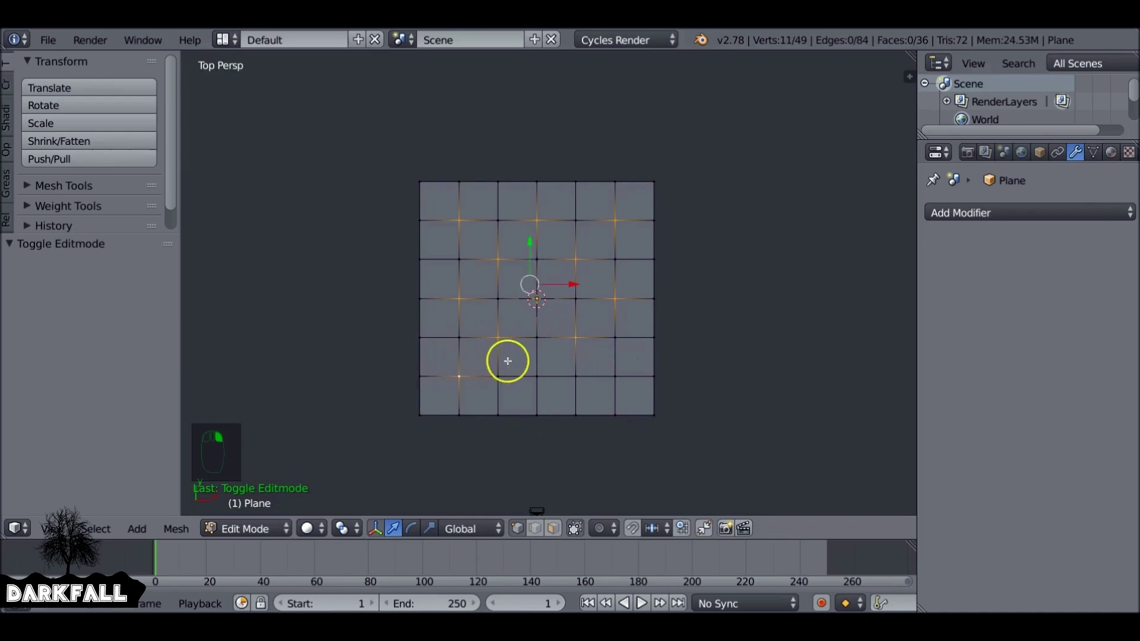
right_click(535, 370, "shift")
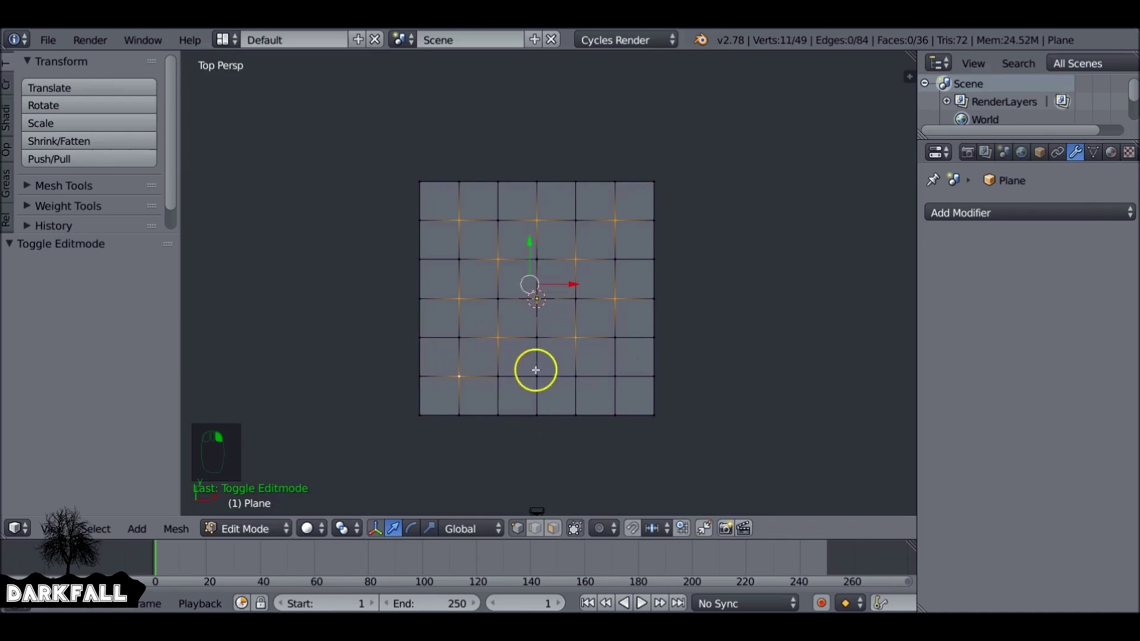
right_click(614, 376, "shift")
middle_click_drag(598, 353, 562, 263)
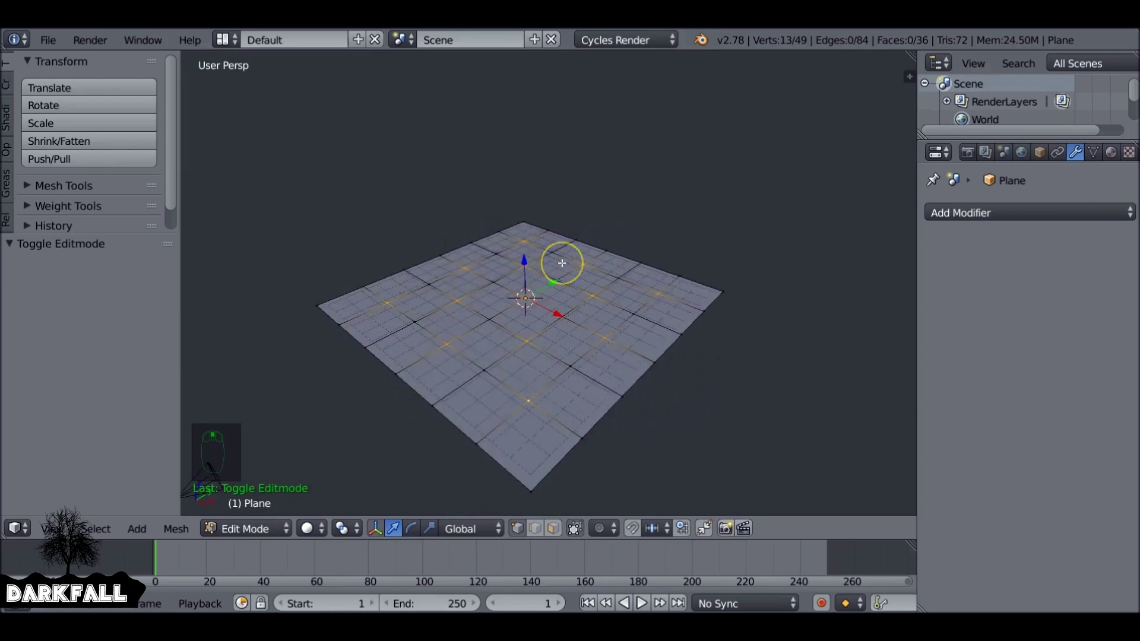
Vertex-bevel the thirteen selected vertices into small diamonds.
key("ctrl+b")
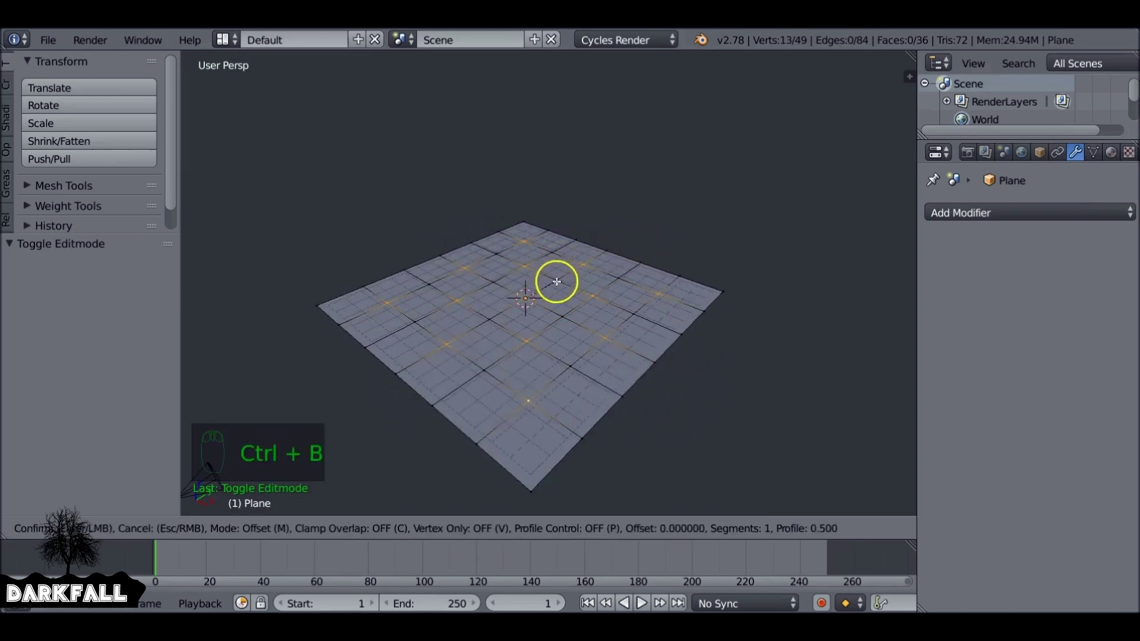
key("v")
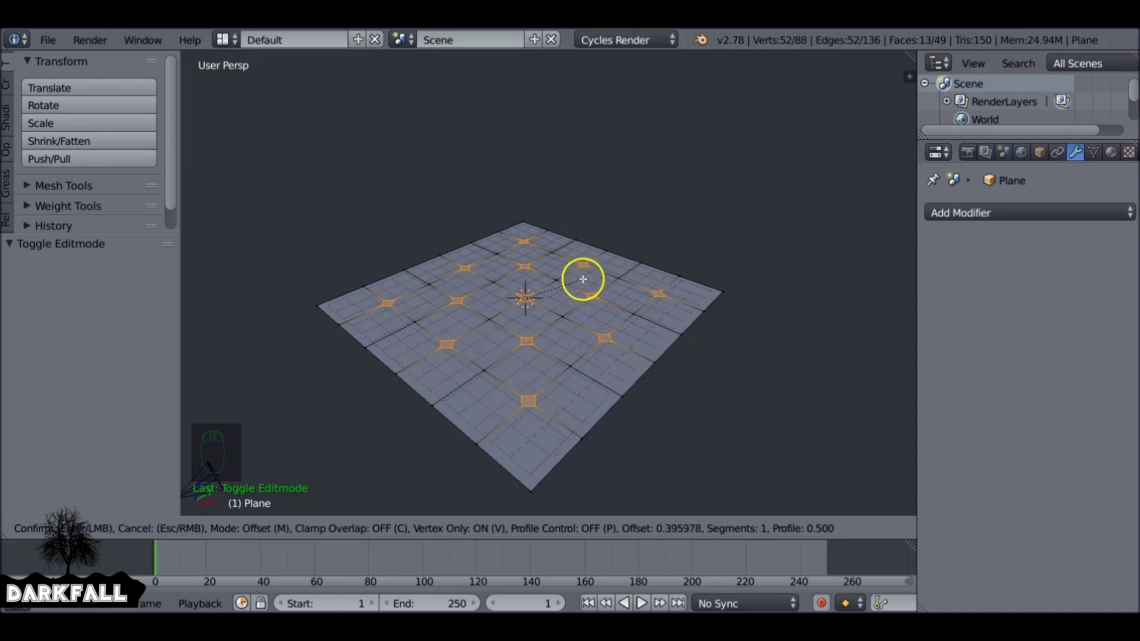
left_click(589, 279)
middle_click_drag(550, 298, 614, 340)
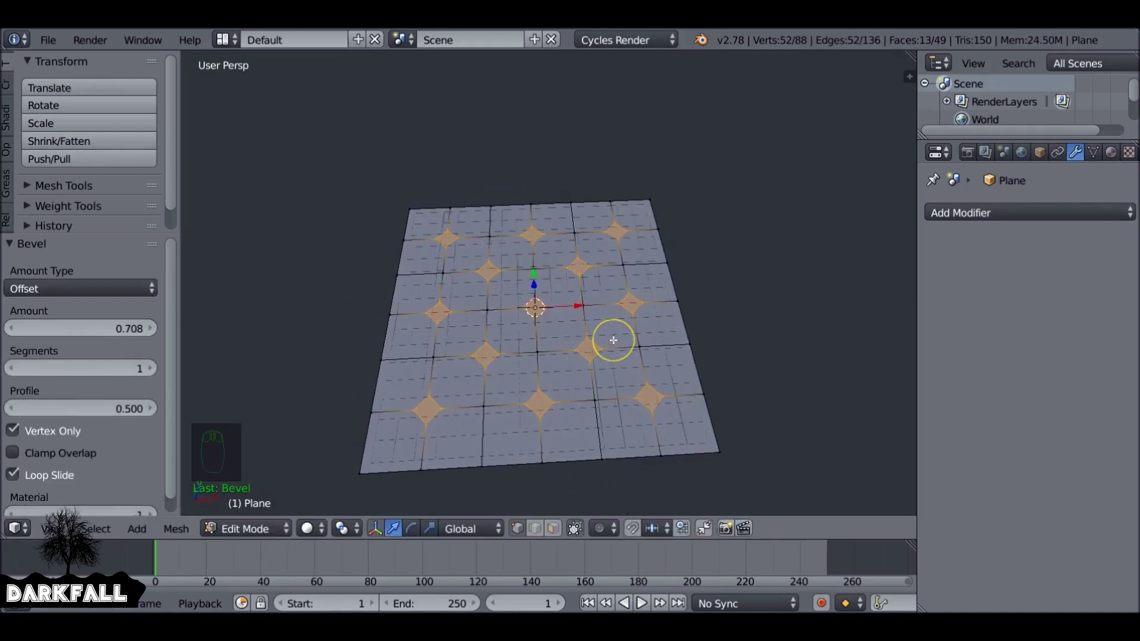
left_click(580, 311)
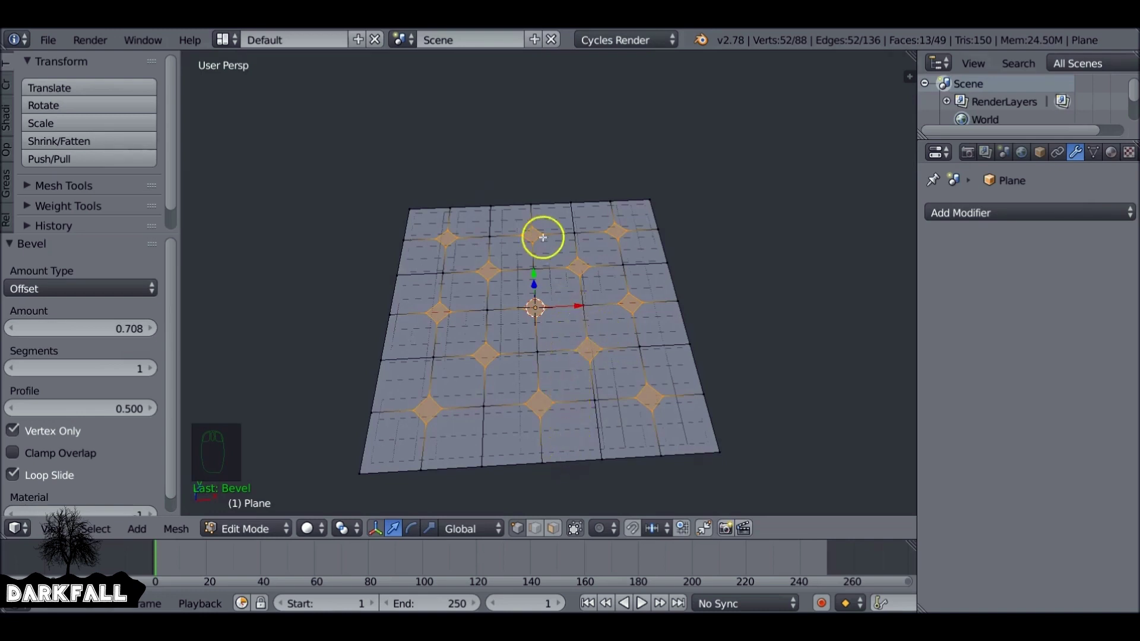
Subdivide the selection once to link the diamonds, view from above, and switch to Face select.
key("w")
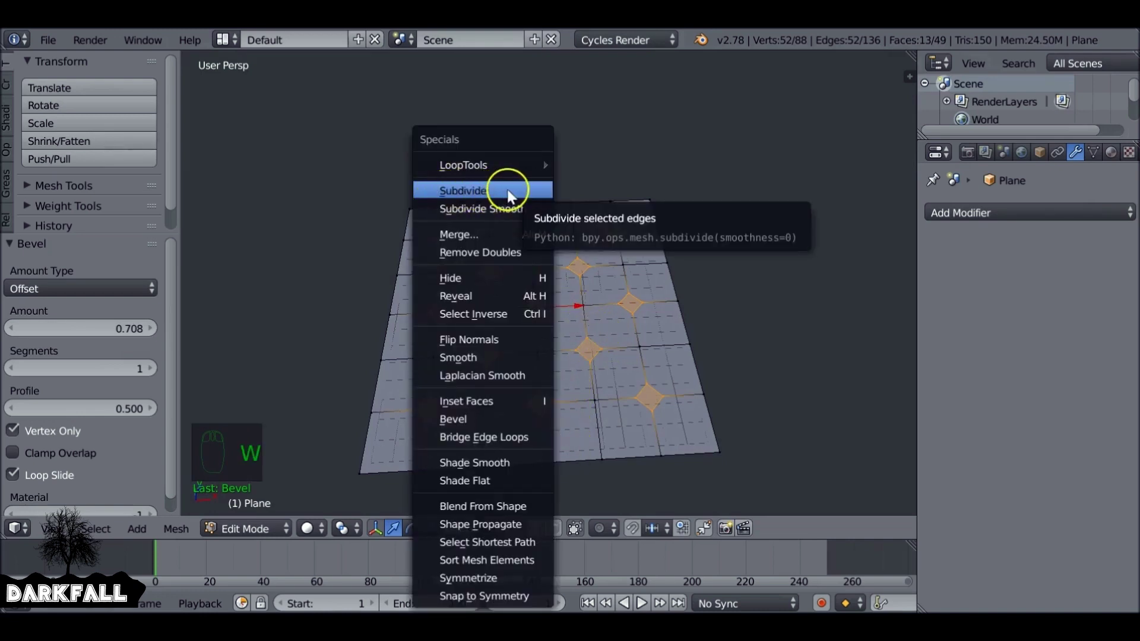
left_click(508, 191)
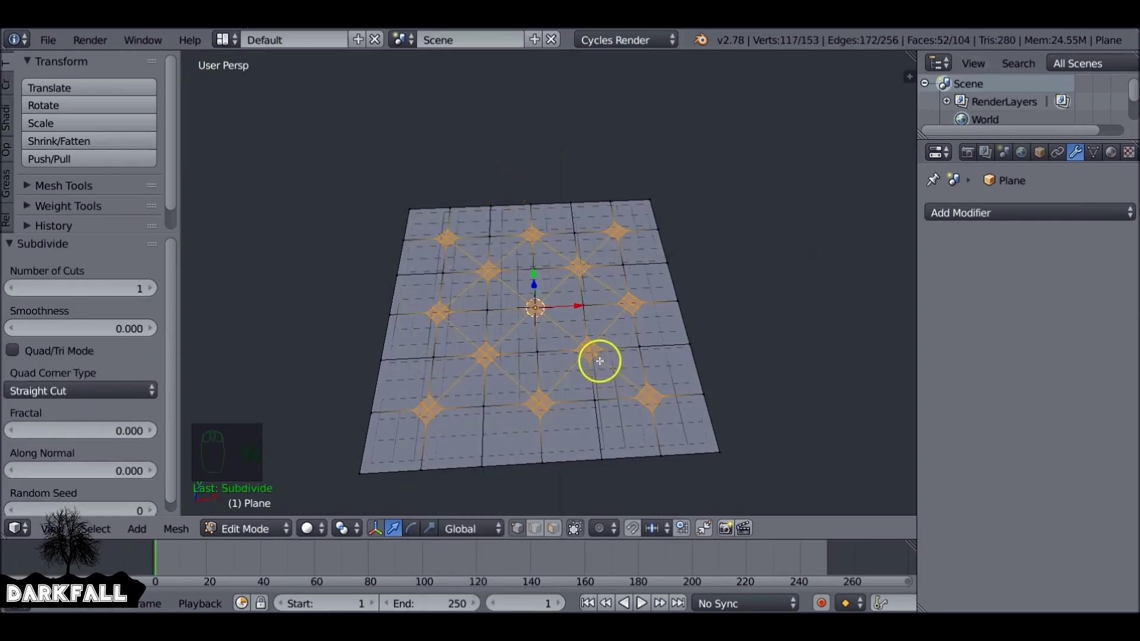
scroll(600, 359, "up", 2)
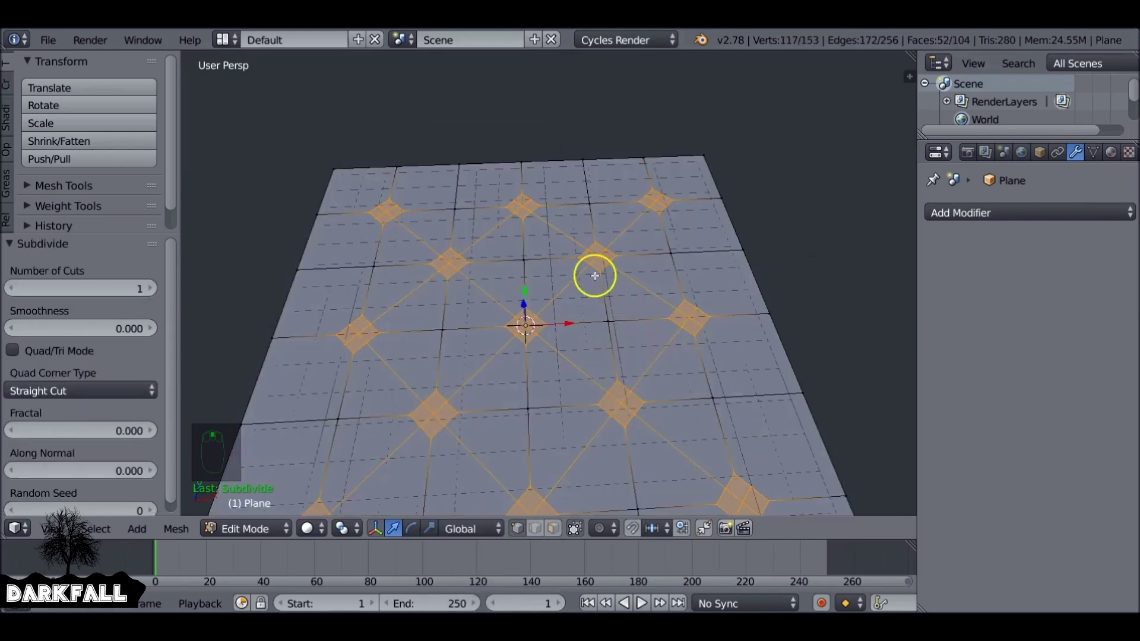
key("KP_7")
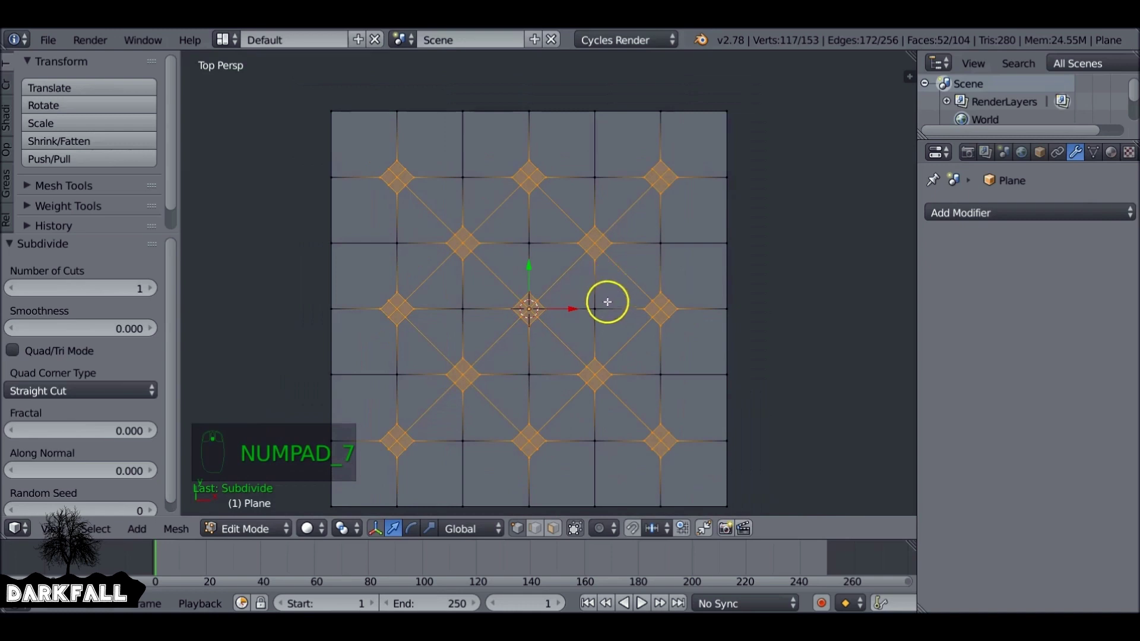
middle_click_drag(605, 299, 603, 250, "shift")
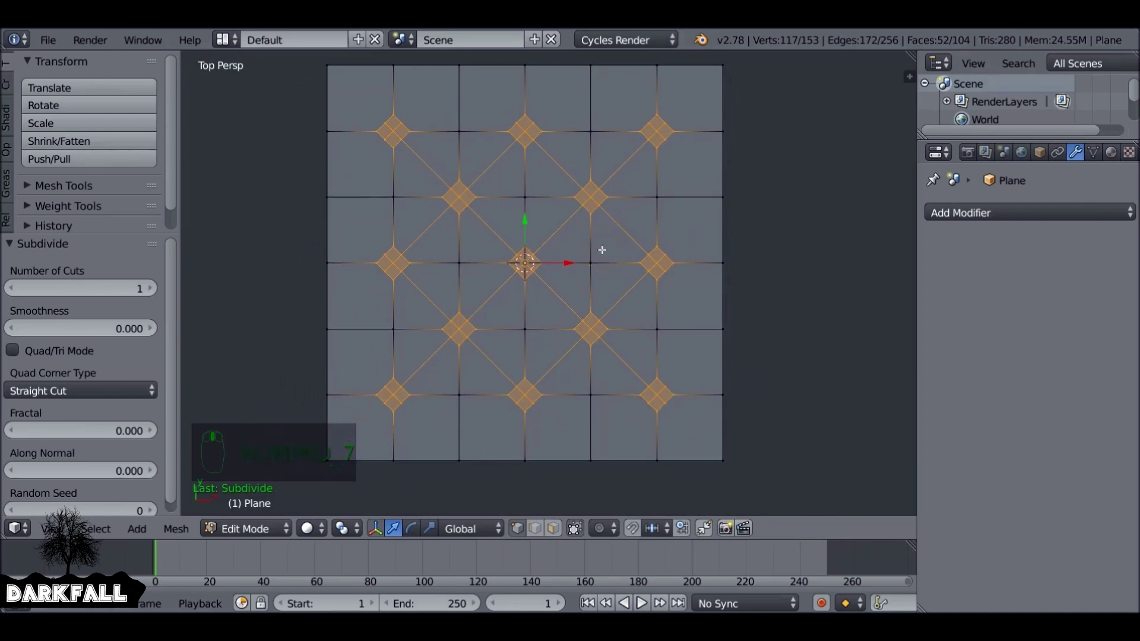
left_click(554, 528)
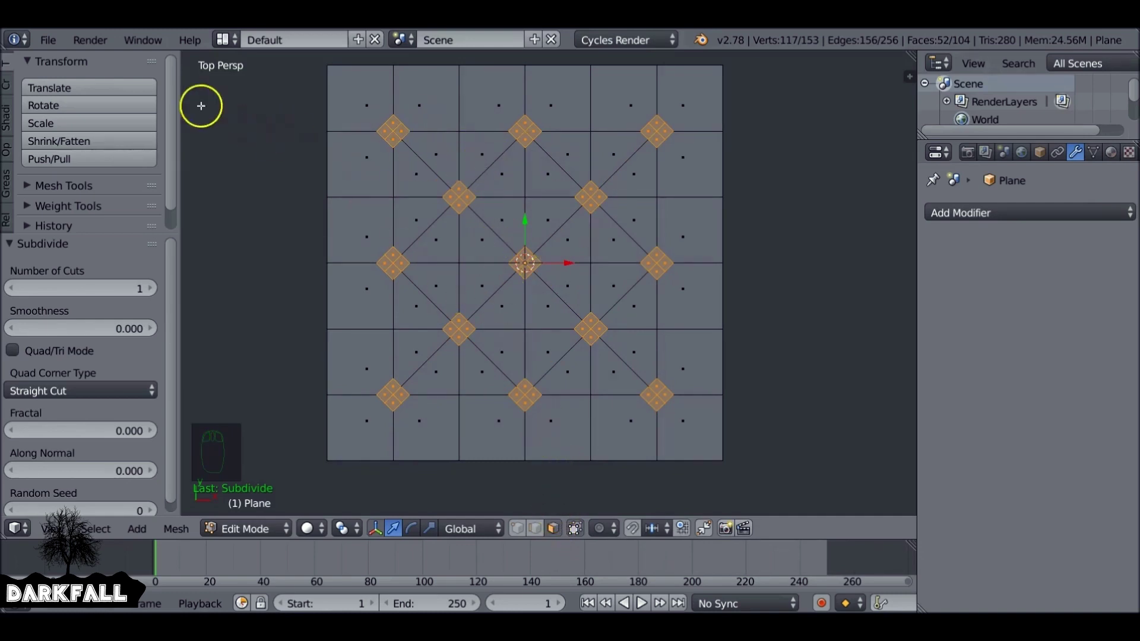
left_click(50, 40)
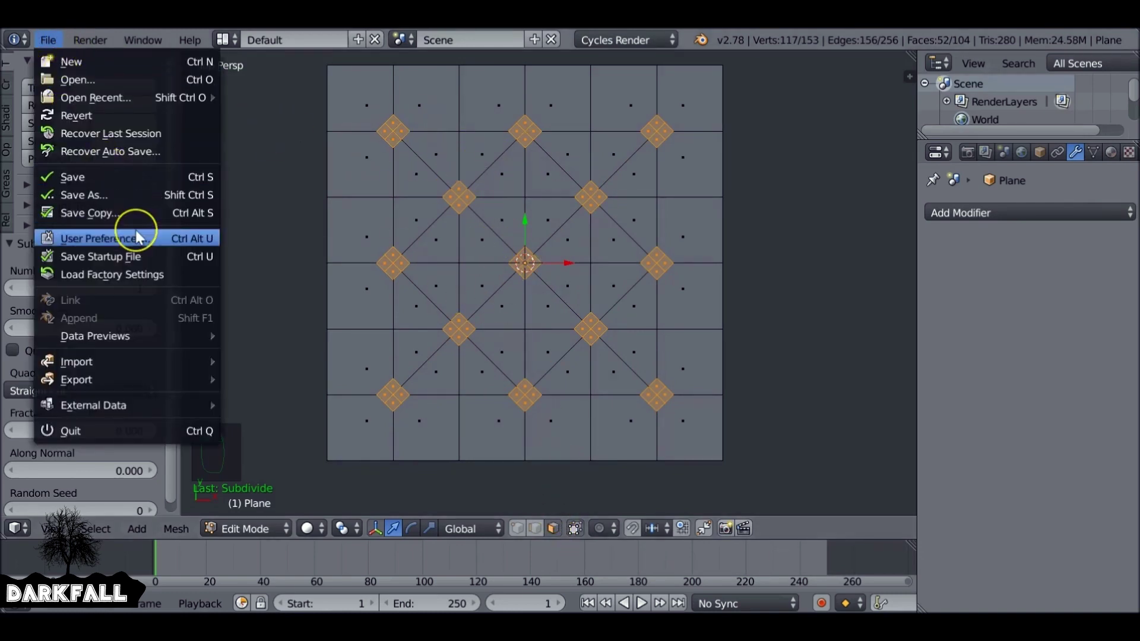
Find 'loop' in the Add-ons preferences, enable Mesh: LoopTools, and save user settings.
left_click(136, 238)
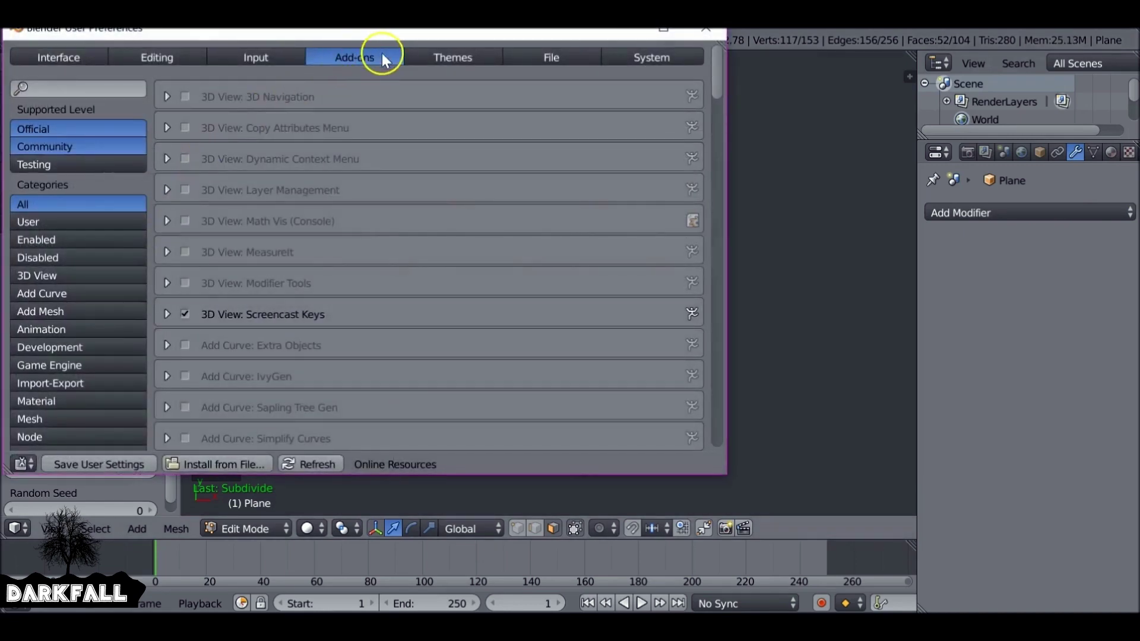
left_click(128, 88)
type("loop")
left_click(474, 210)
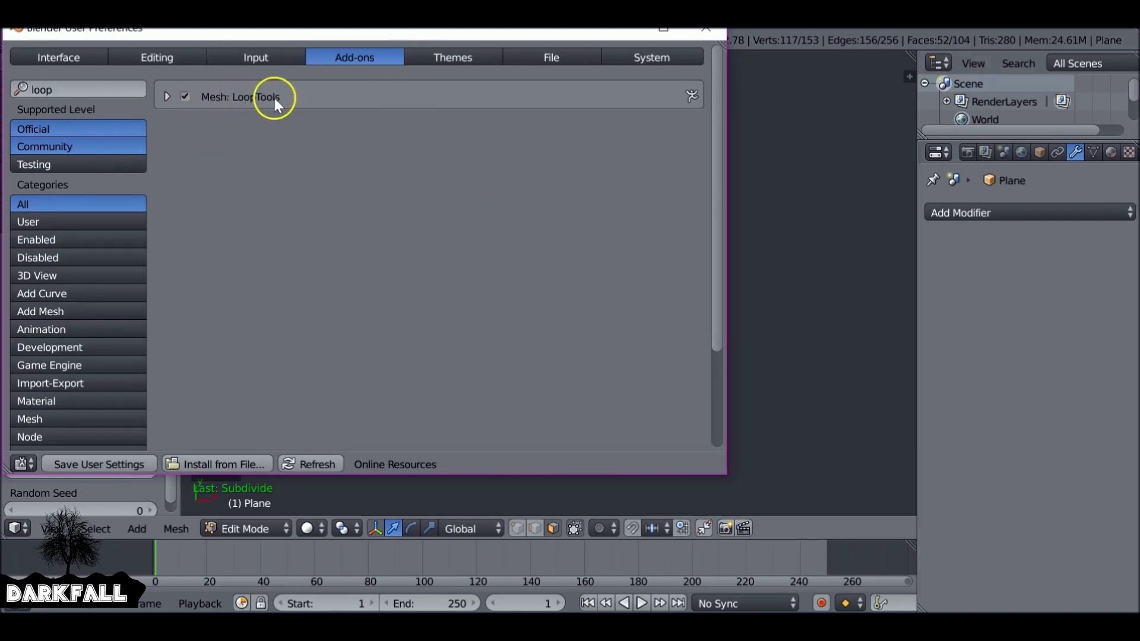
left_click(167, 97)
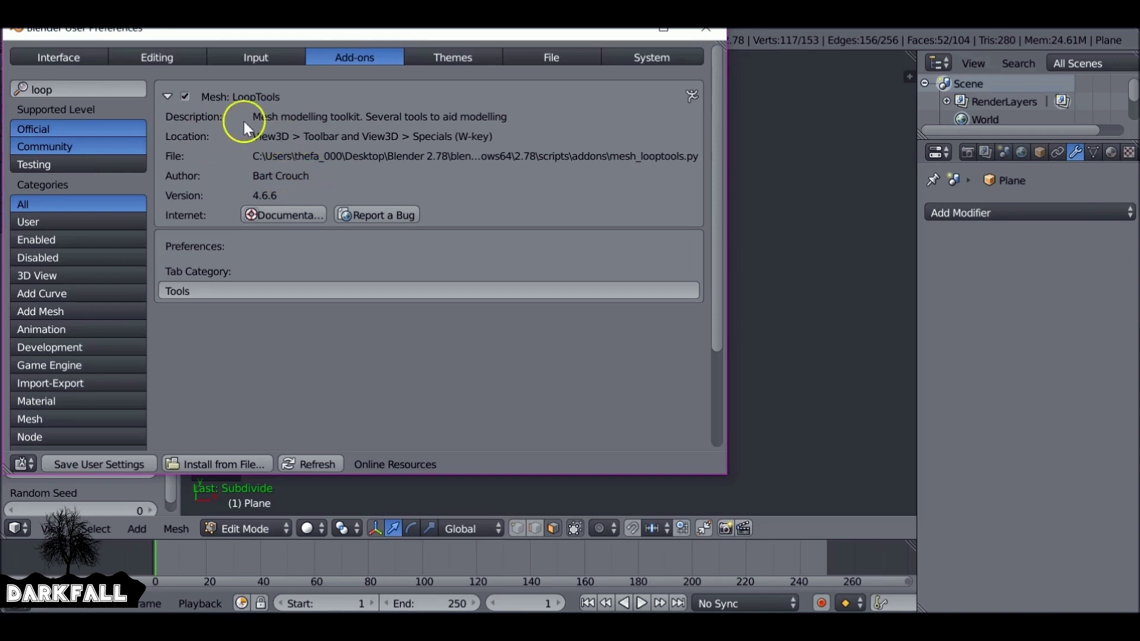
left_click(185, 97)
left_click(185, 97)
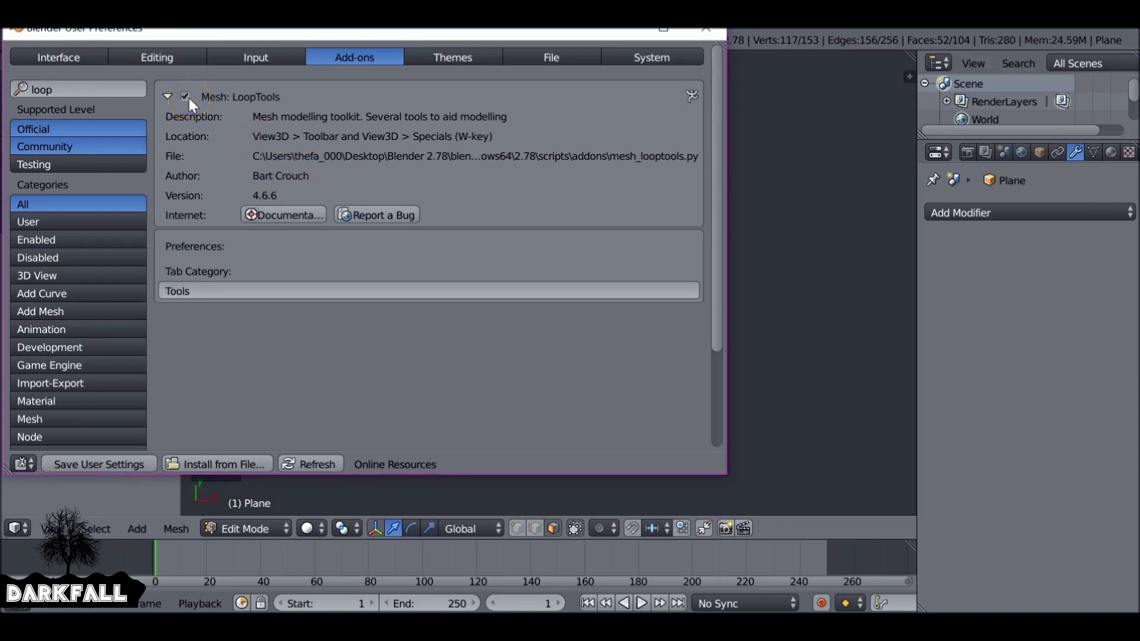
left_click(121, 466)
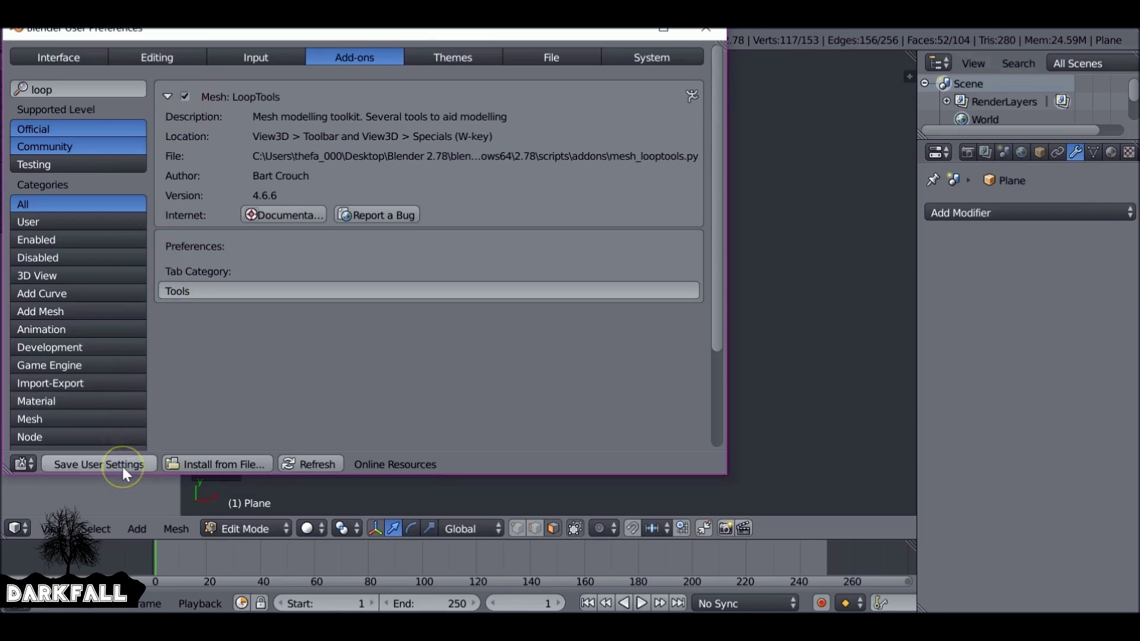
left_click(293, 317)
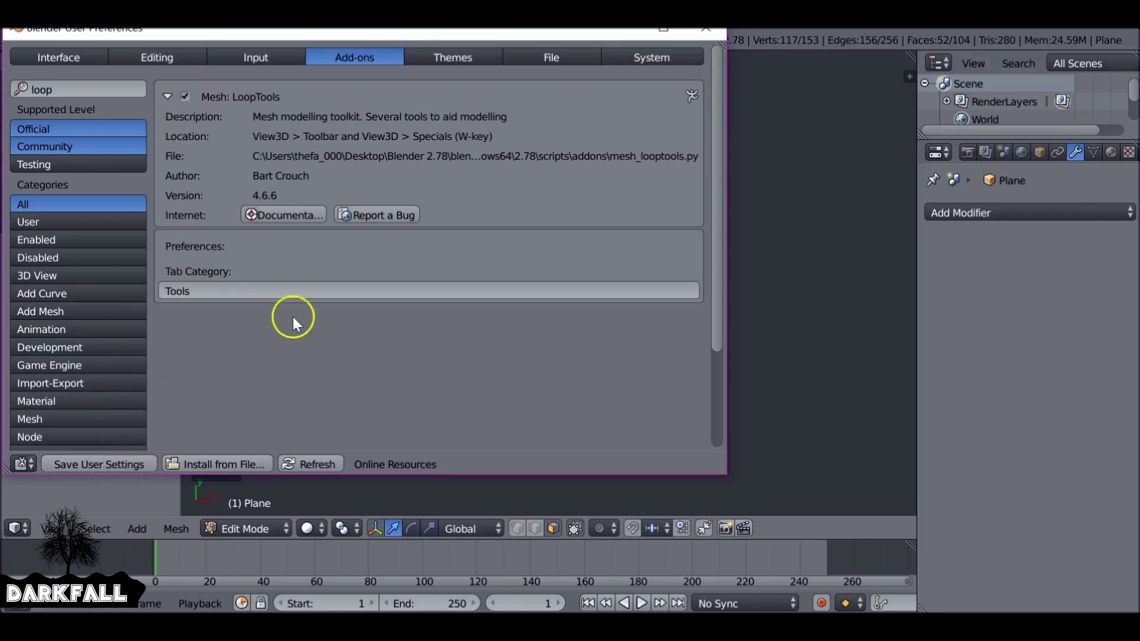
left_click(706, 28)
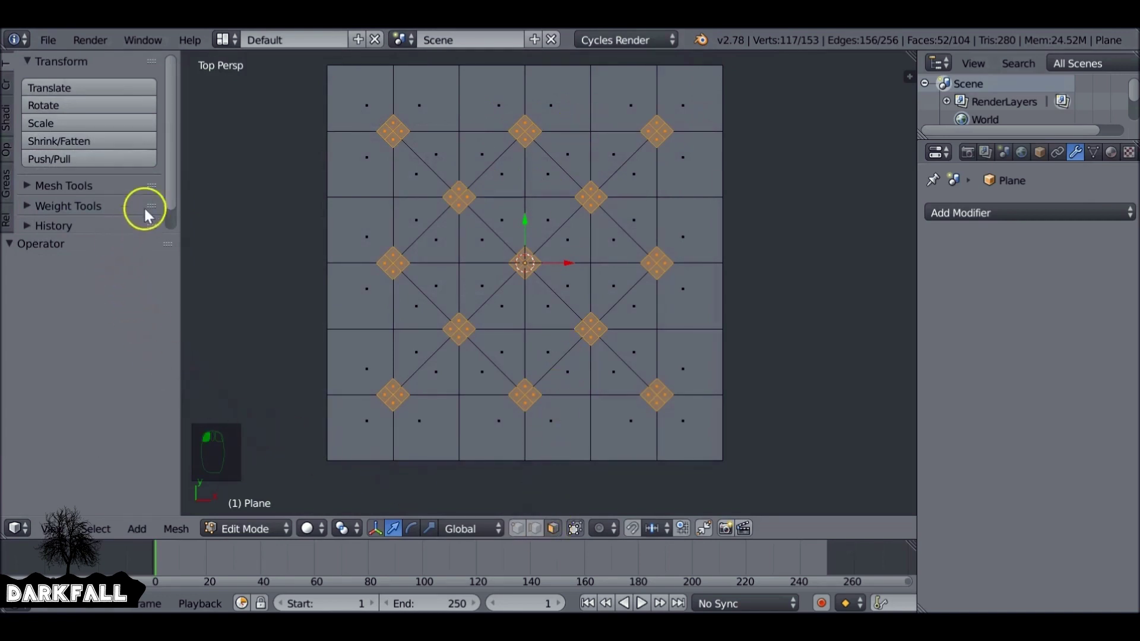
Use LoopTools Circle (Best fit) to round the thirteen diamond faces into circles.
left_click_drag(172, 170, 103, 461)
left_click(53, 245)
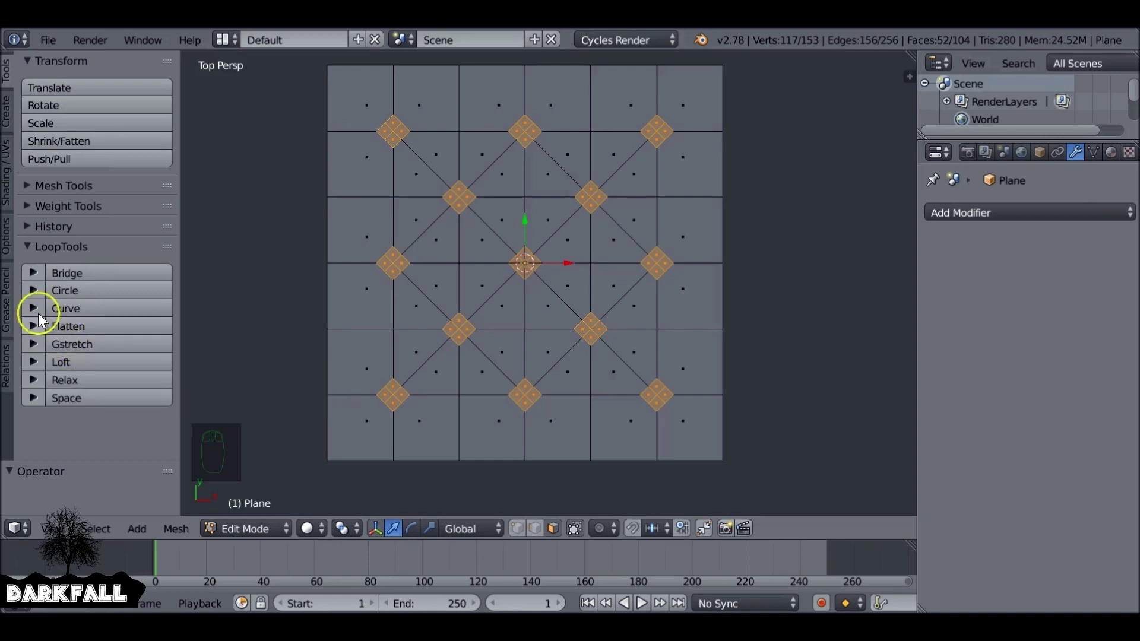
left_click(33, 291)
scroll(36, 298, "down", 1)
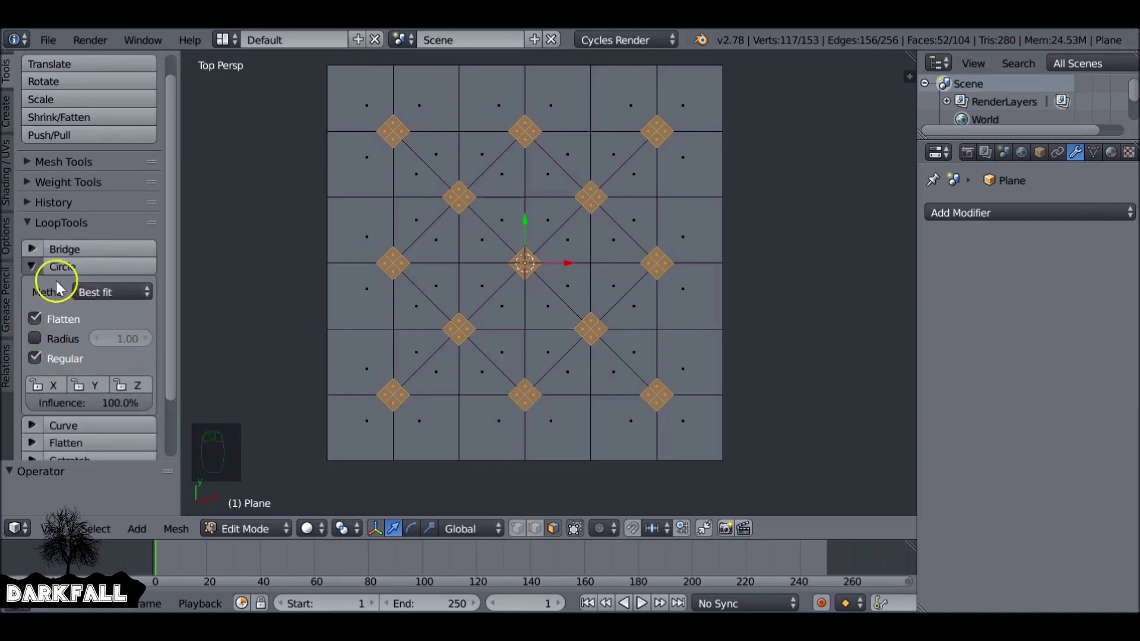
left_click(36, 266)
left_click(69, 268)
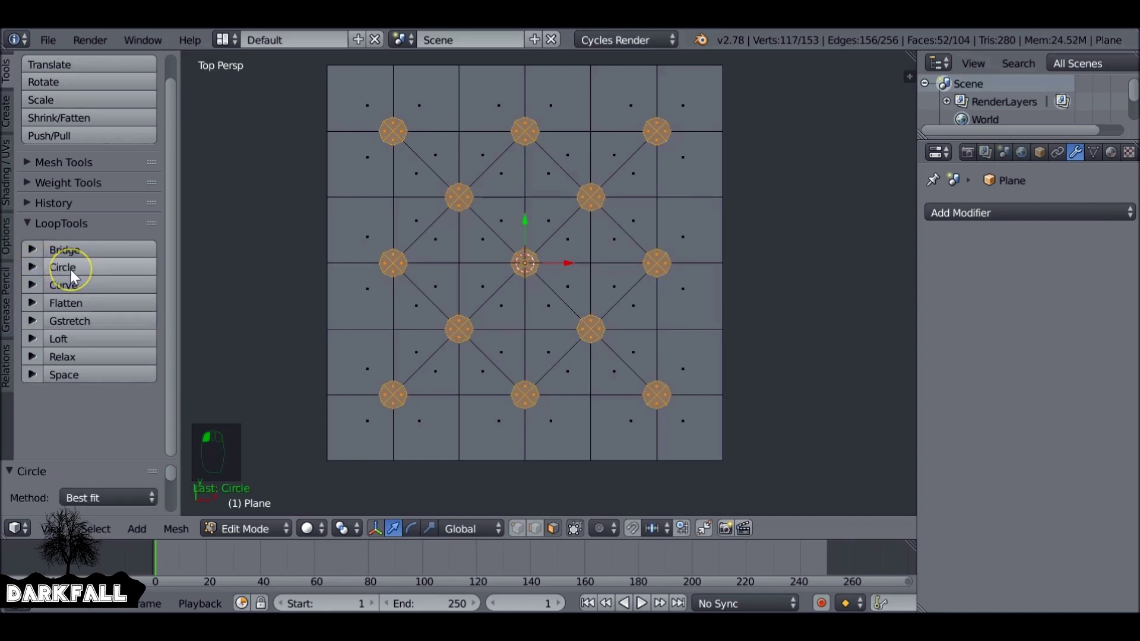
key("c")
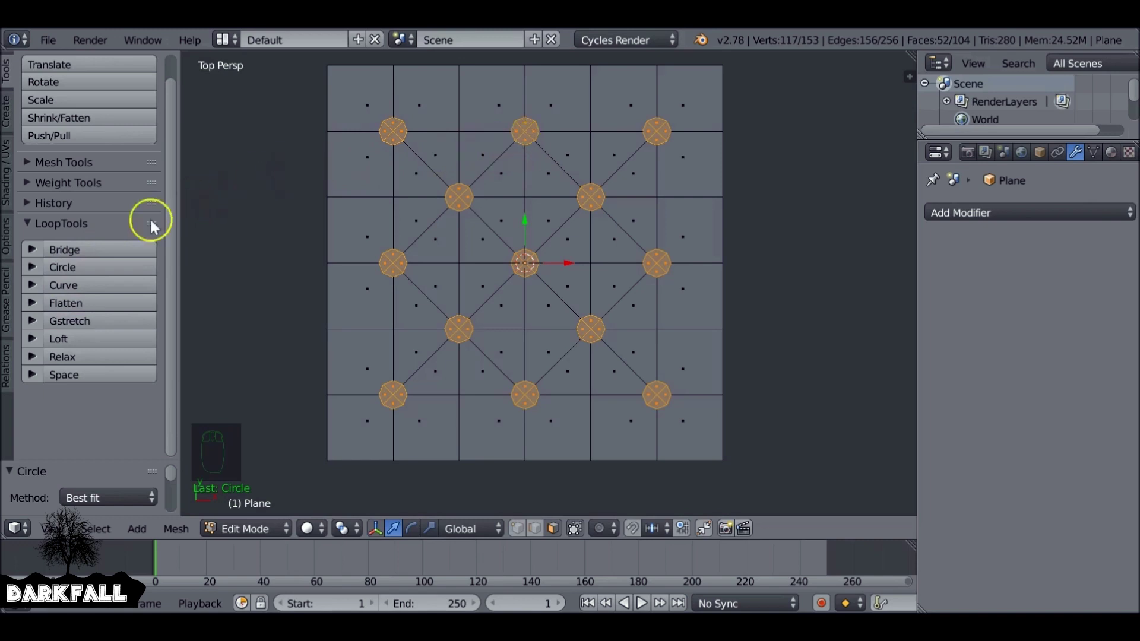
middle_click_drag(515, 309, 486, 279)
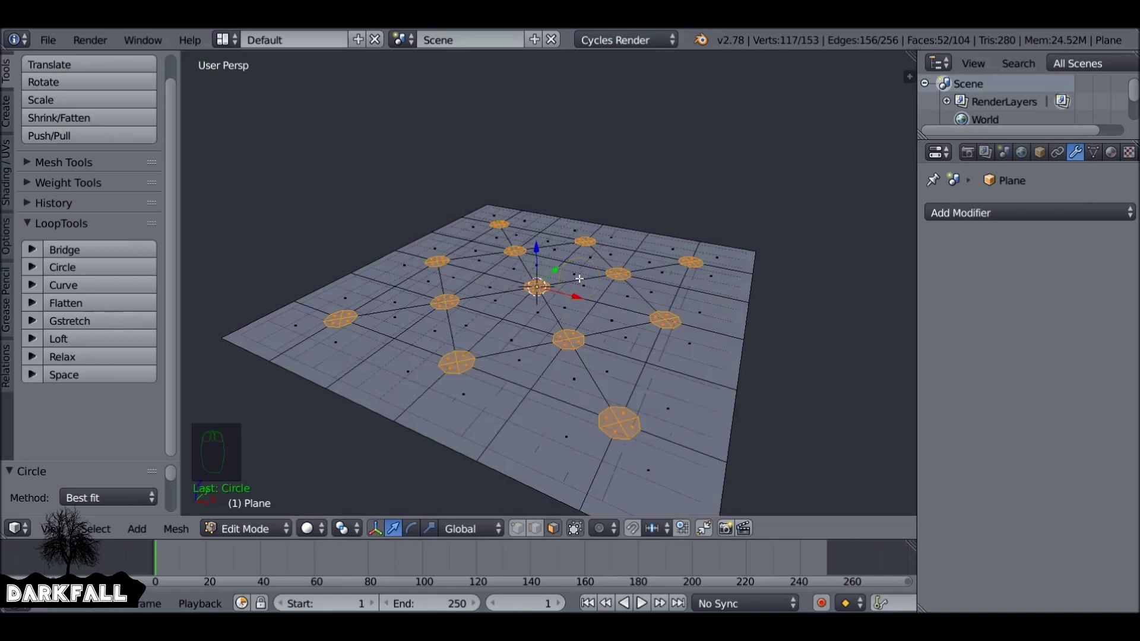
Set the pivot point to Individual Origins.
key("t")
middle_click_drag(579, 281, 561, 306)
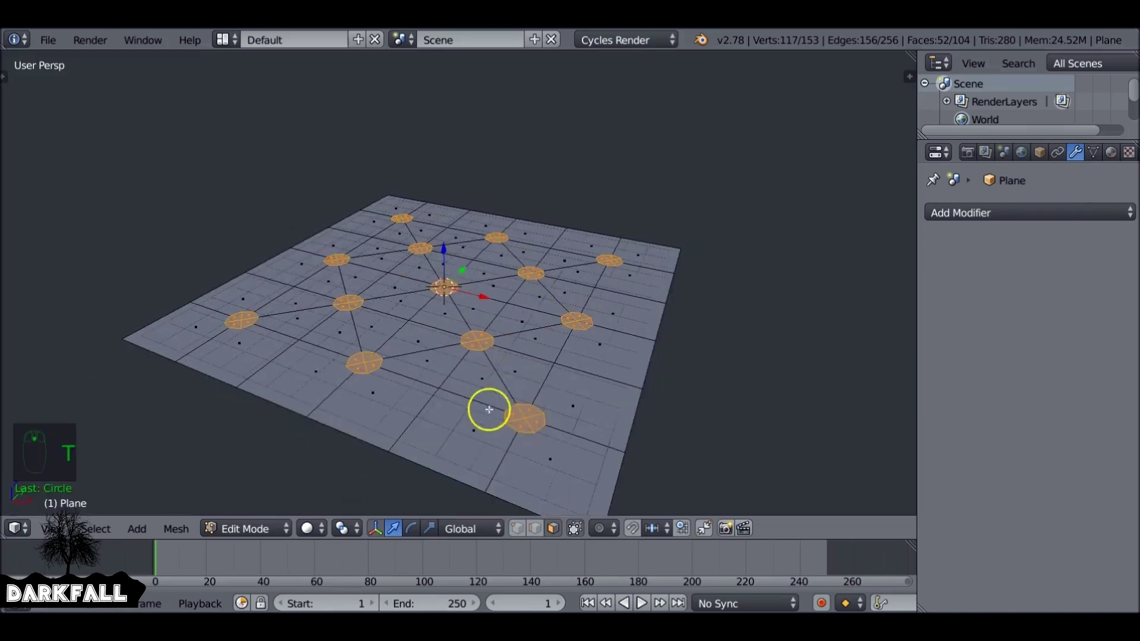
left_click(344, 530)
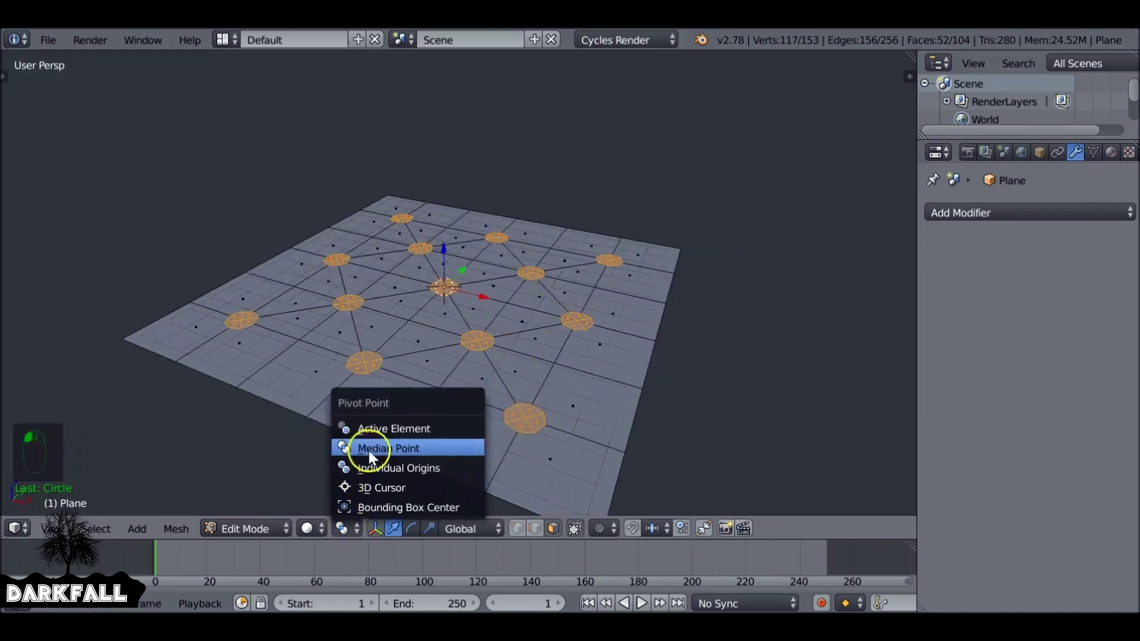
left_click(462, 470)
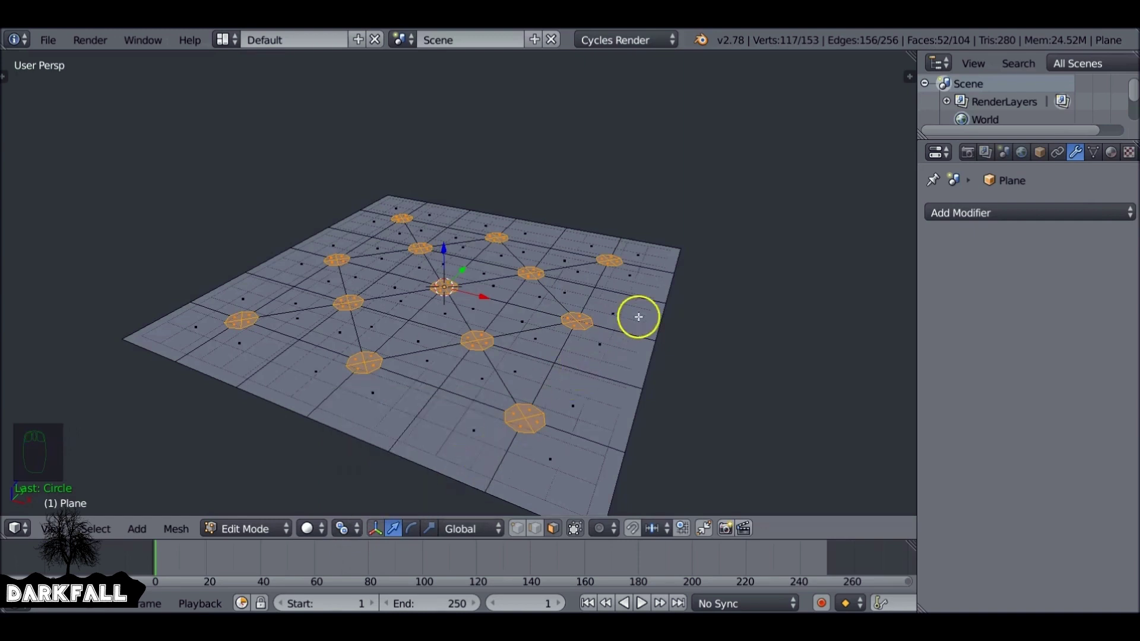
Inset each circle to about 0.75 and extrude it down into the plane.
key("e")
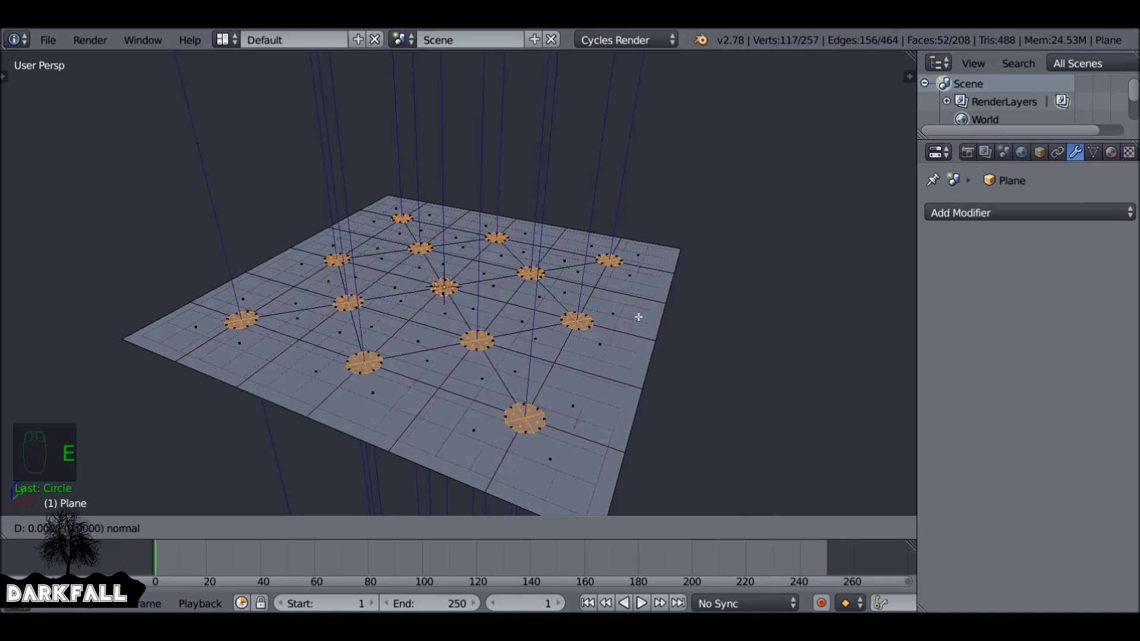
right_click(639, 317)
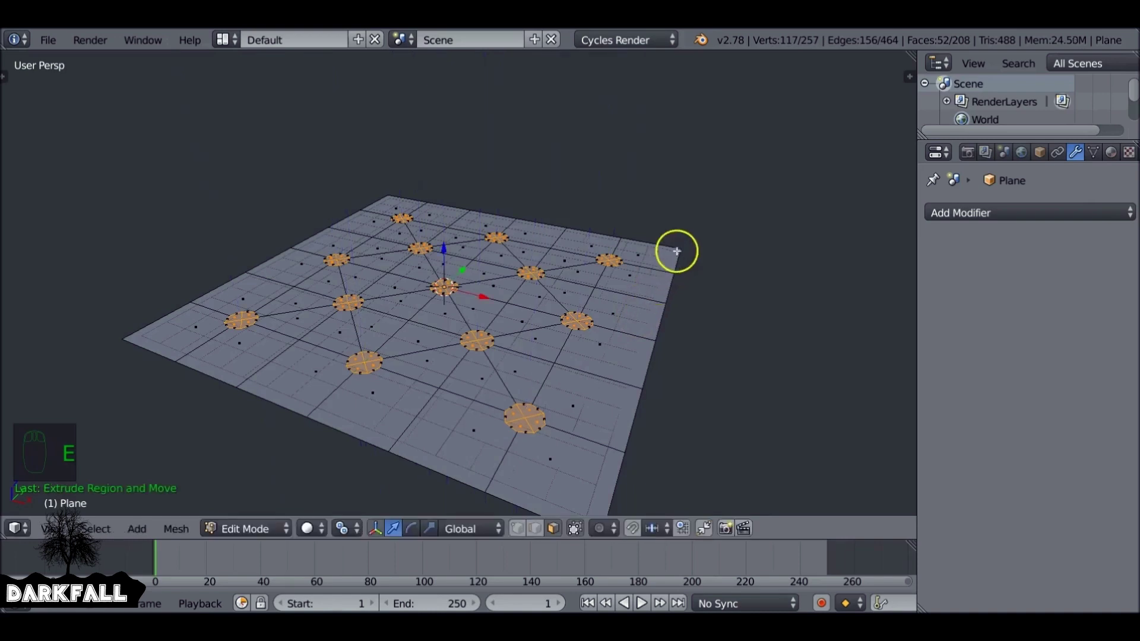
key("s")
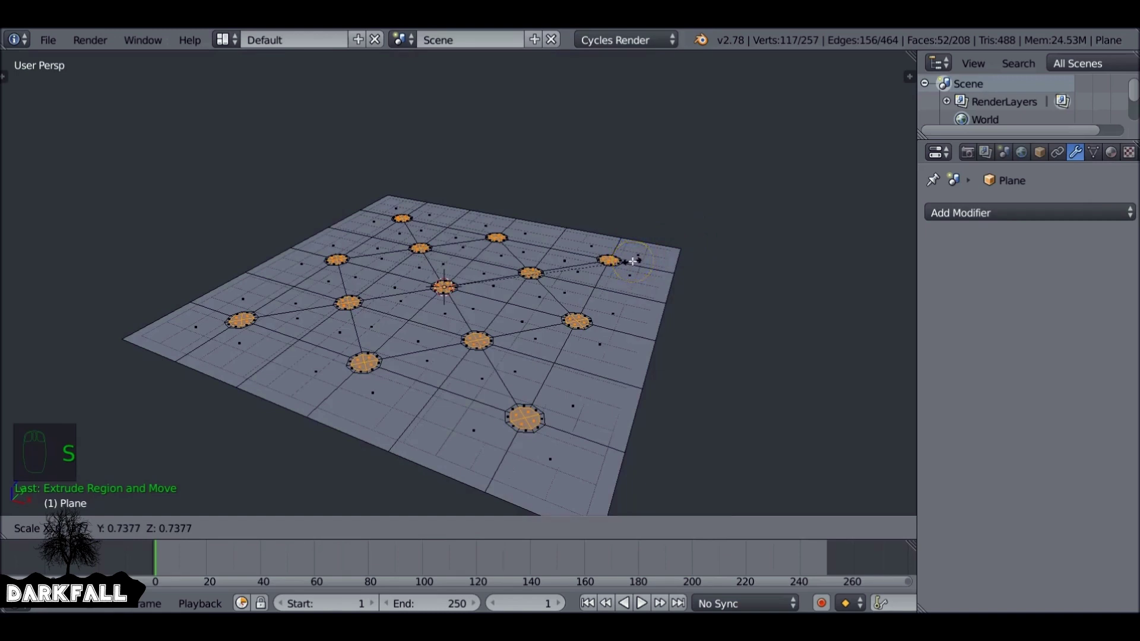
left_click(636, 260)
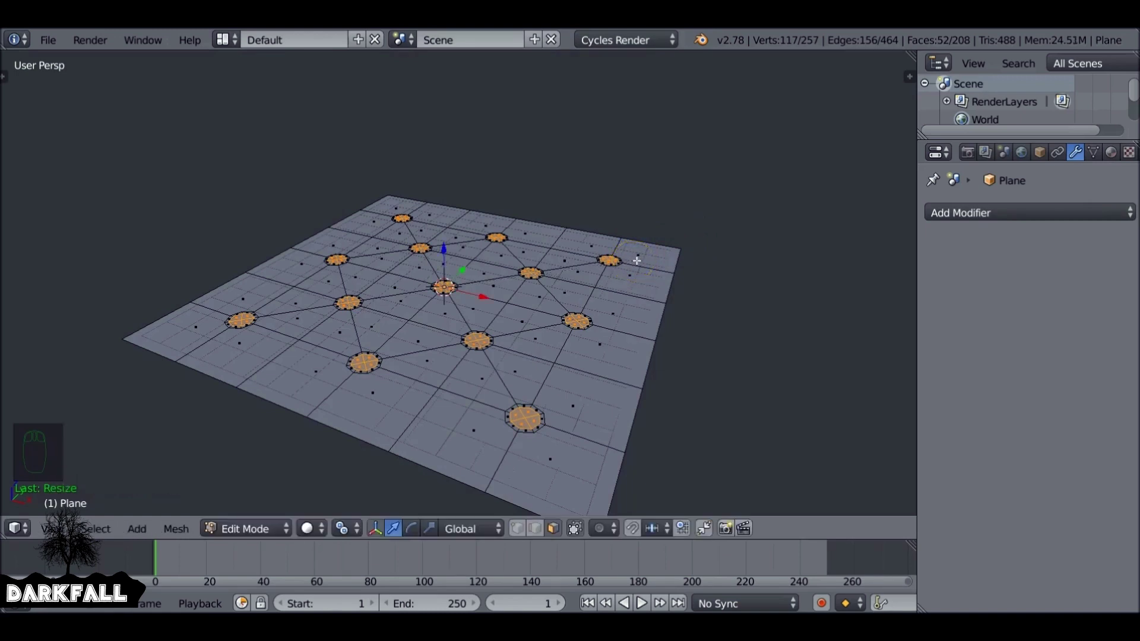
key("e")
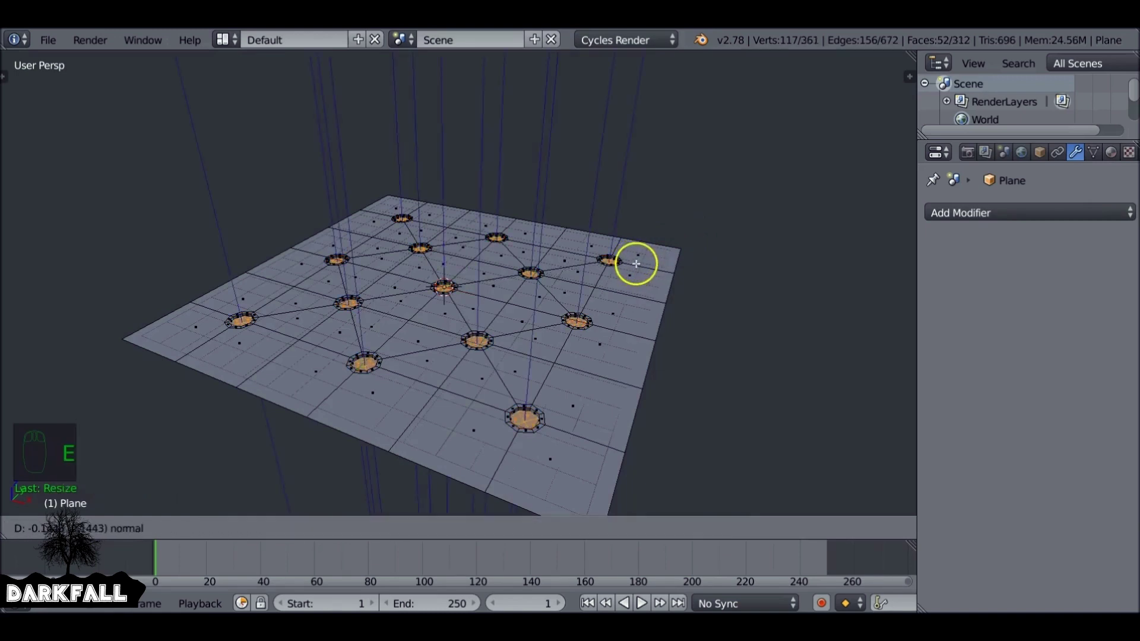
left_click(636, 264)
scroll(534, 380, "up", 5)
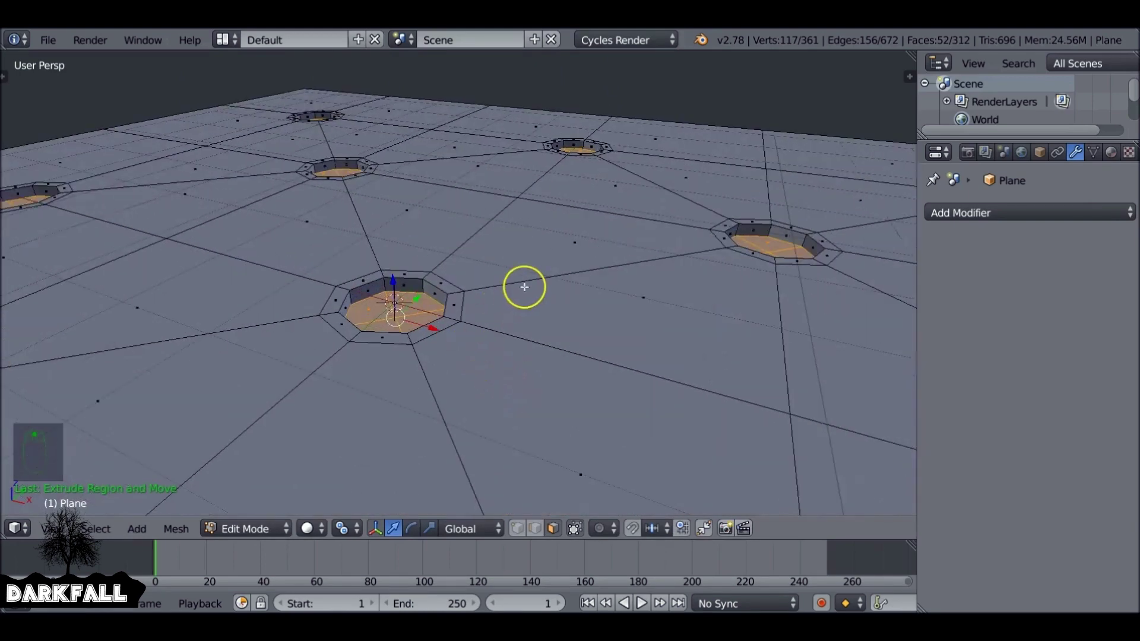
Extrude the sunken circles again and shrink them to about 0.93, undoing an extra extrusion.
key("e")
left_click(586, 256)
key("s")
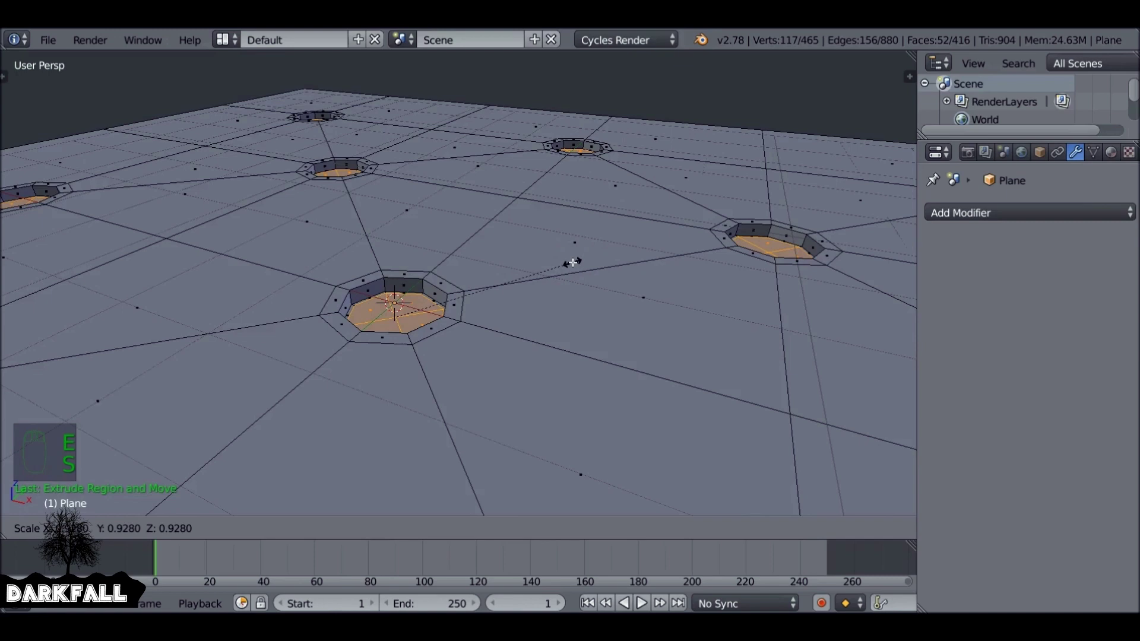
left_click(570, 234)
key("e")
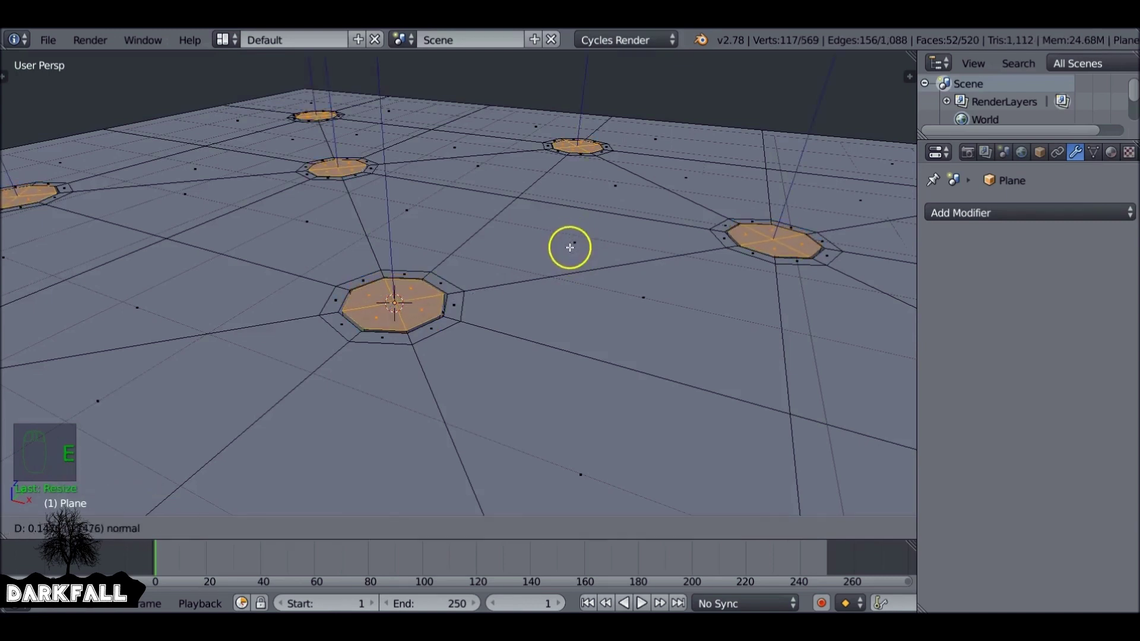
right_click(570, 247)
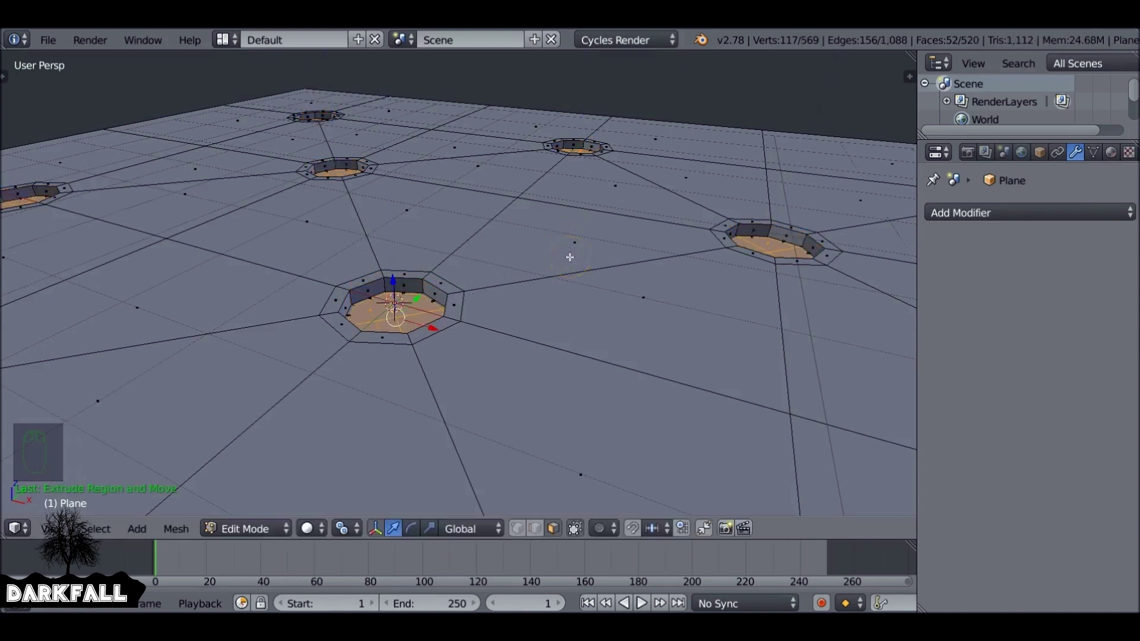
key("ctrl+z")
key("s")
left_click(553, 262)
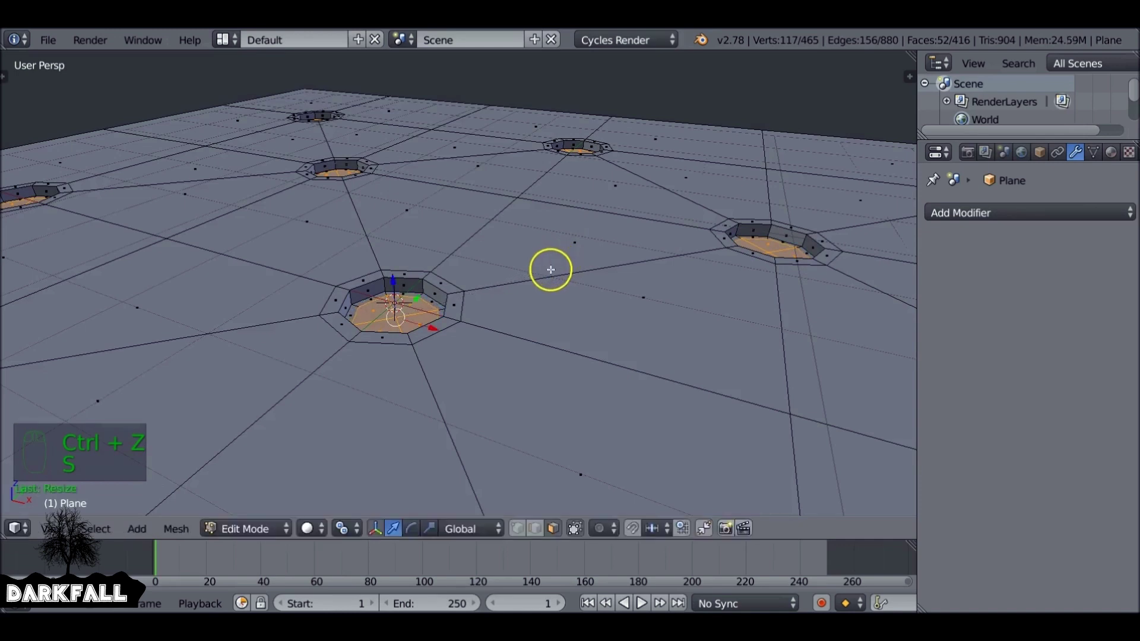
Extrude twice more and shrink the button centres to 0.5454.
key("e")
left_click(551, 257)
key("e")
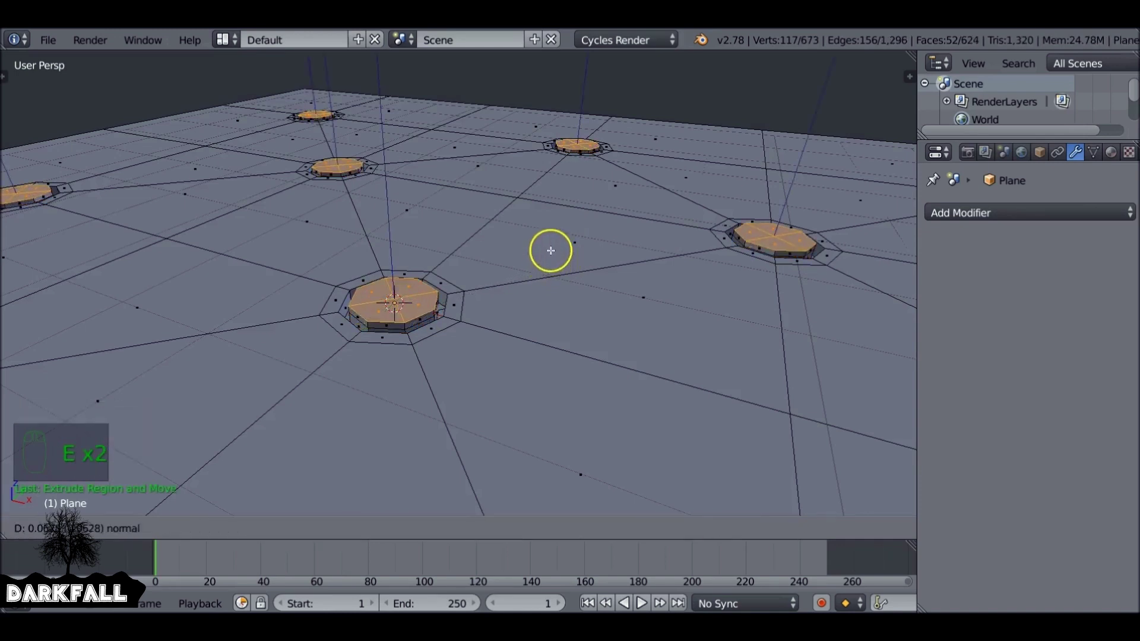
left_click(553, 246)
key("s")
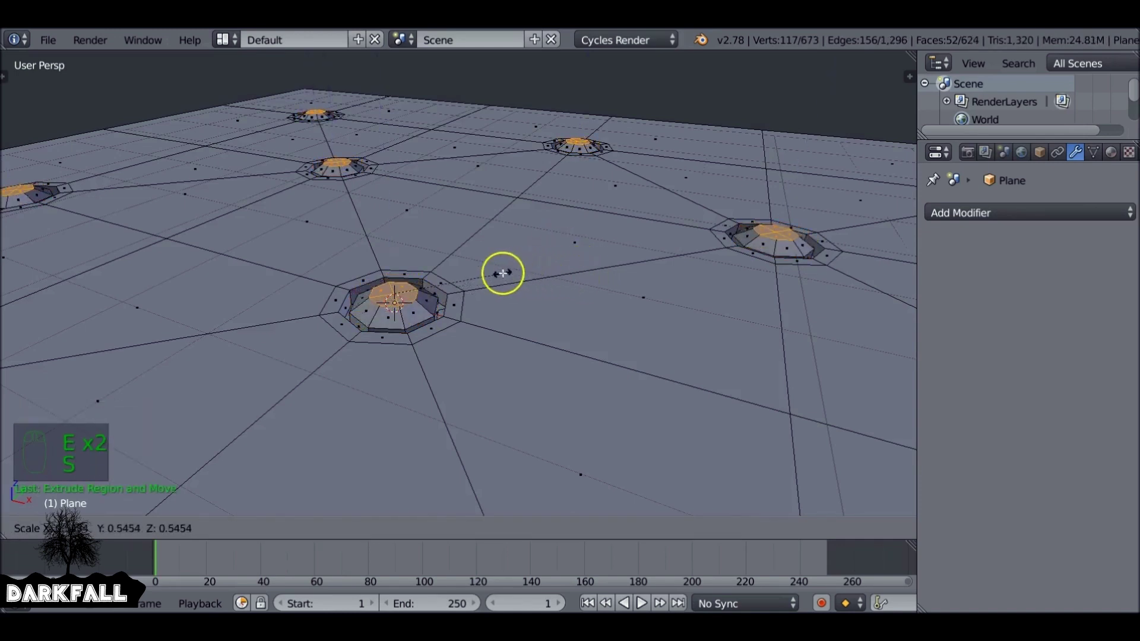
left_click(480, 271)
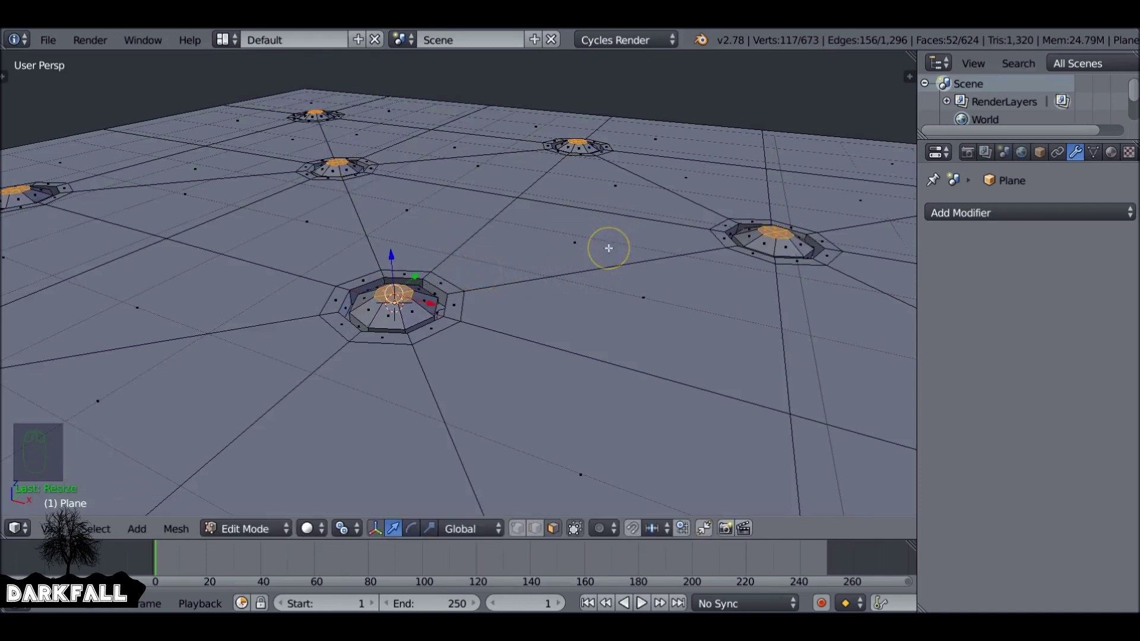
Inspect the tufted plane in Object Mode from a low angle, then return to Edit Mode.
key("Tab")
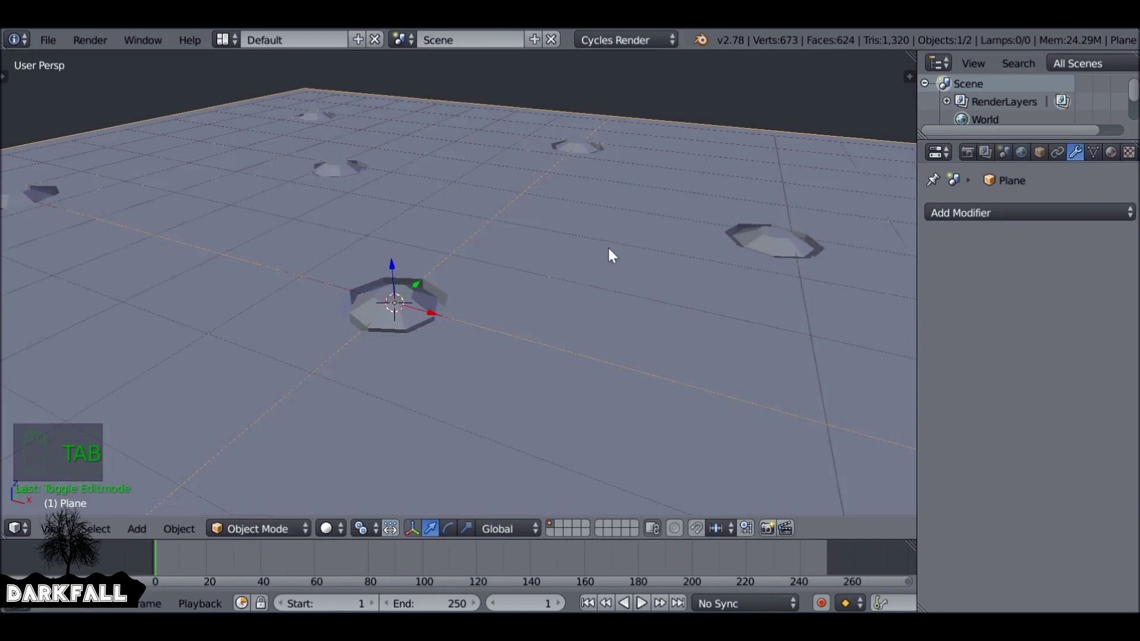
middle_click_drag(608, 248, 575, 372)
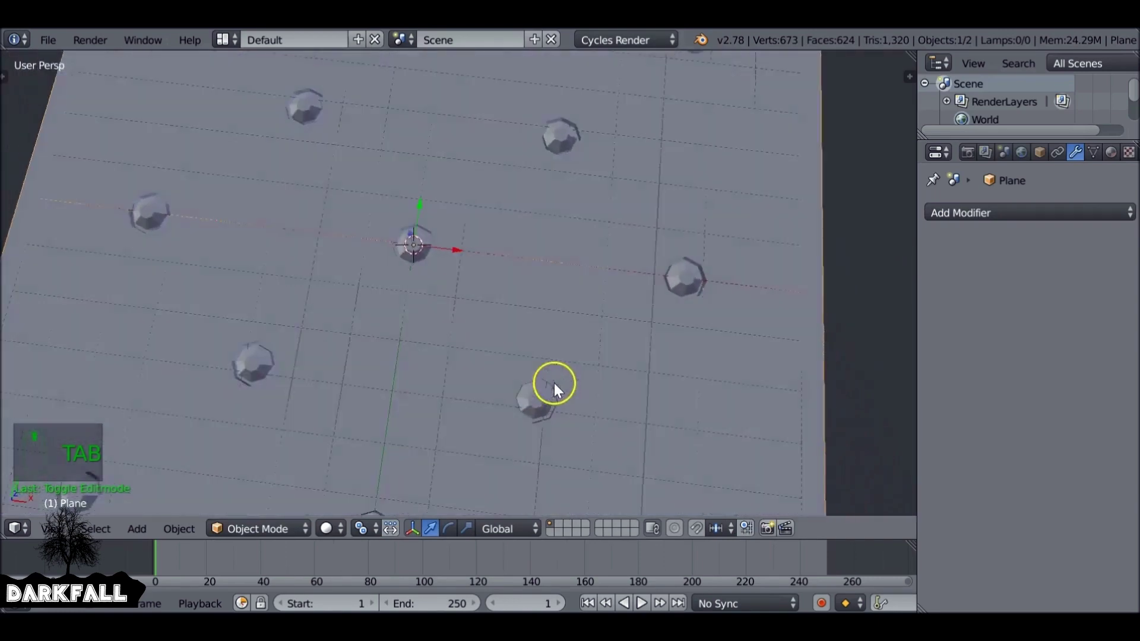
middle_click_drag(554, 383, 568, 312)
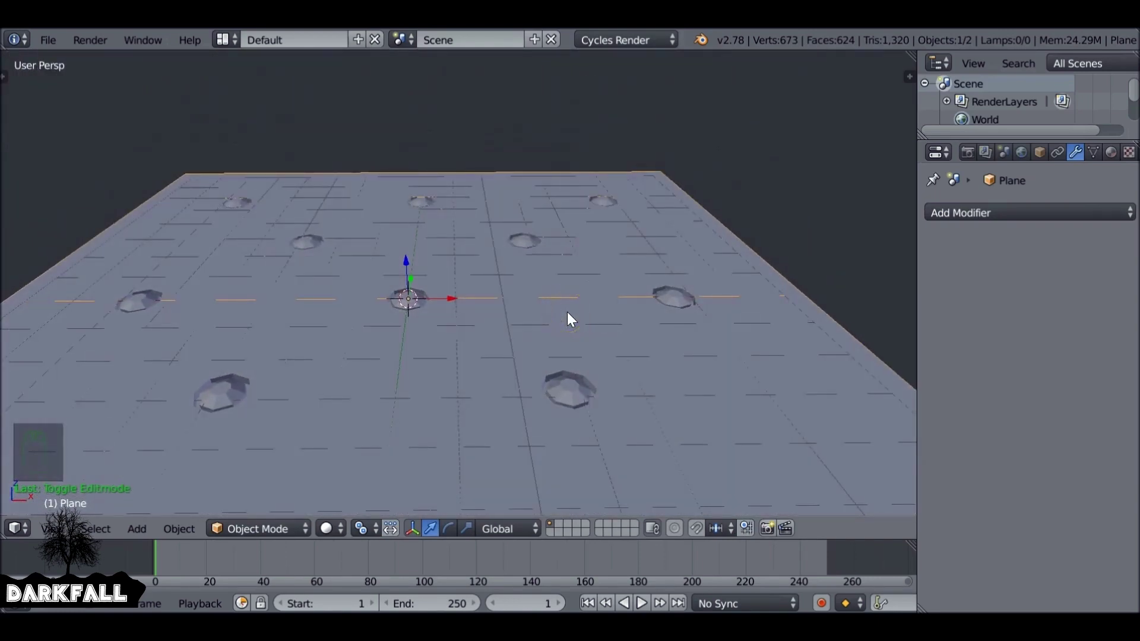
key("Tab")
scroll(559, 417, "down", 3)
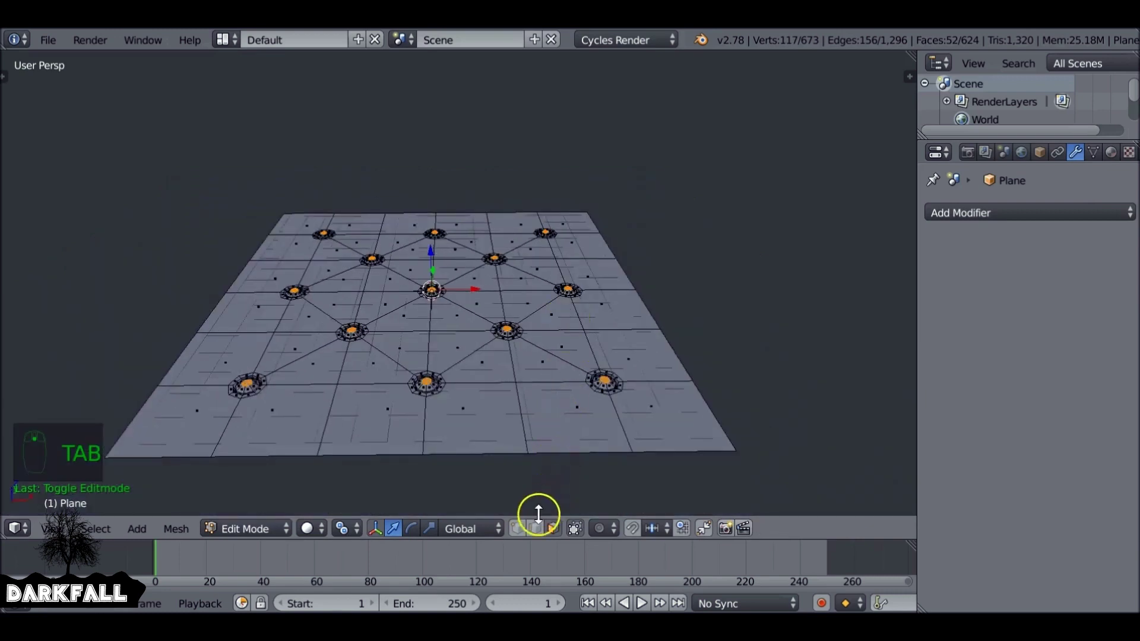
From the top view, select the twelve vertices lying between the button indents.
key("KP_7")
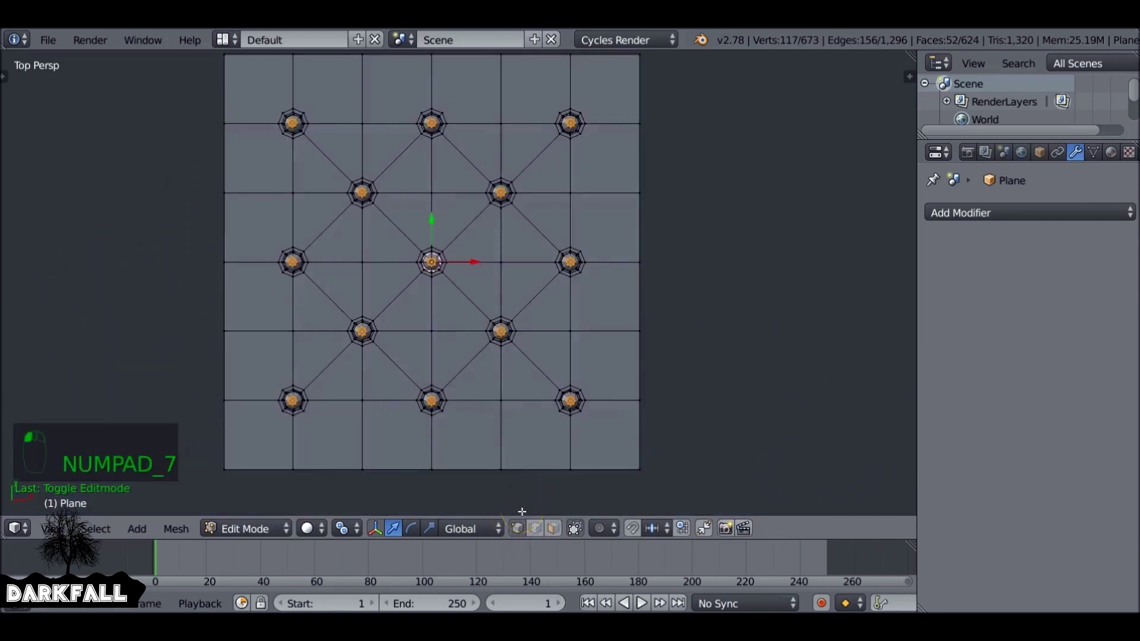
right_click(357, 113)
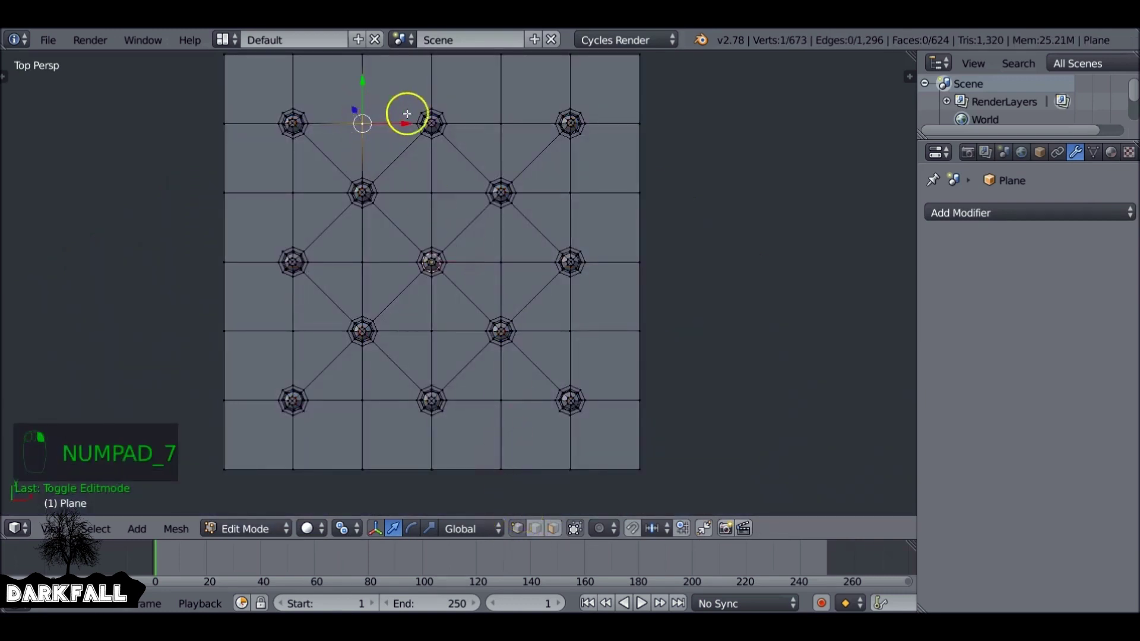
right_click(495, 119, "shift")
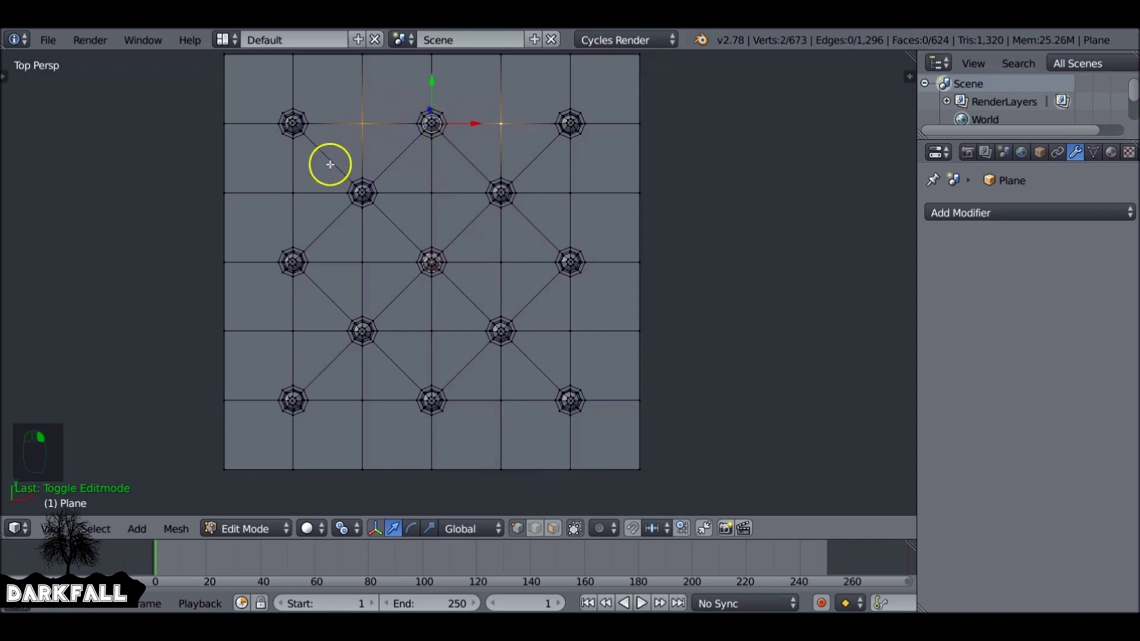
right_click(283, 191, "shift")
right_click(437, 191, "shift")
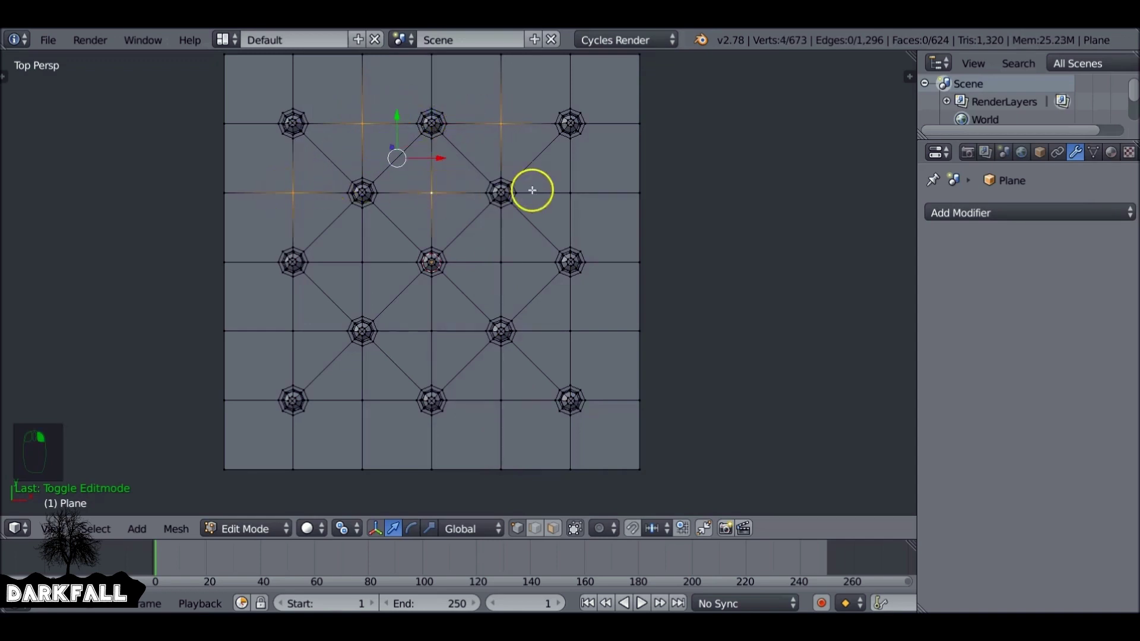
right_click(565, 188, "shift")
right_click(356, 254, "shift")
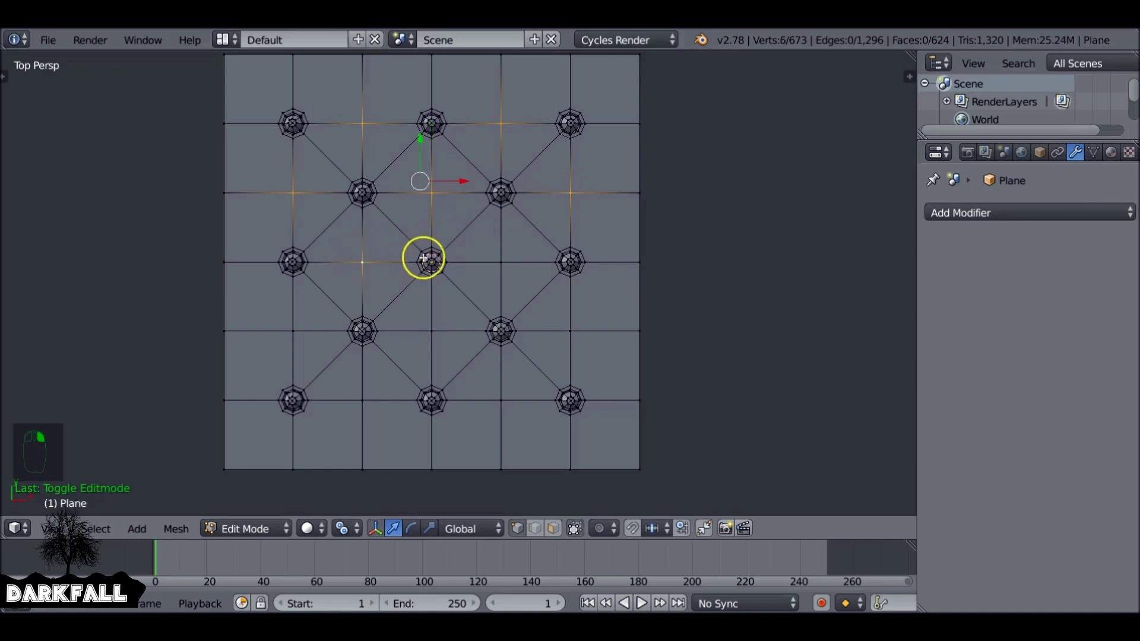
right_click(494, 257, "shift")
right_click(313, 323, "shift")
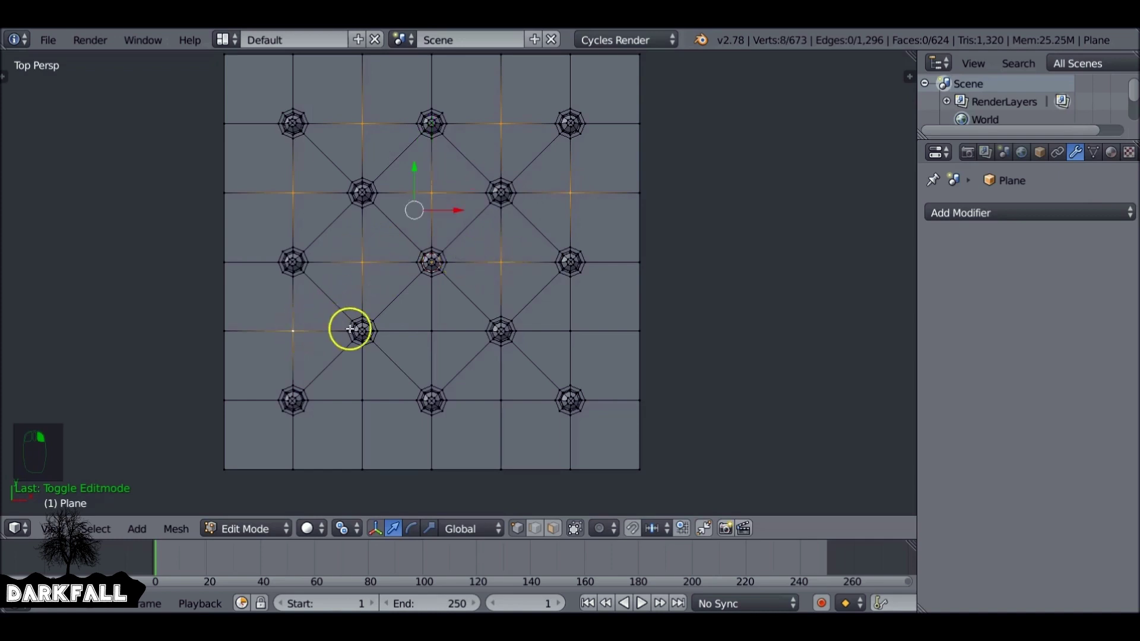
right_click(431, 326, "shift")
right_click(574, 327, "shift")
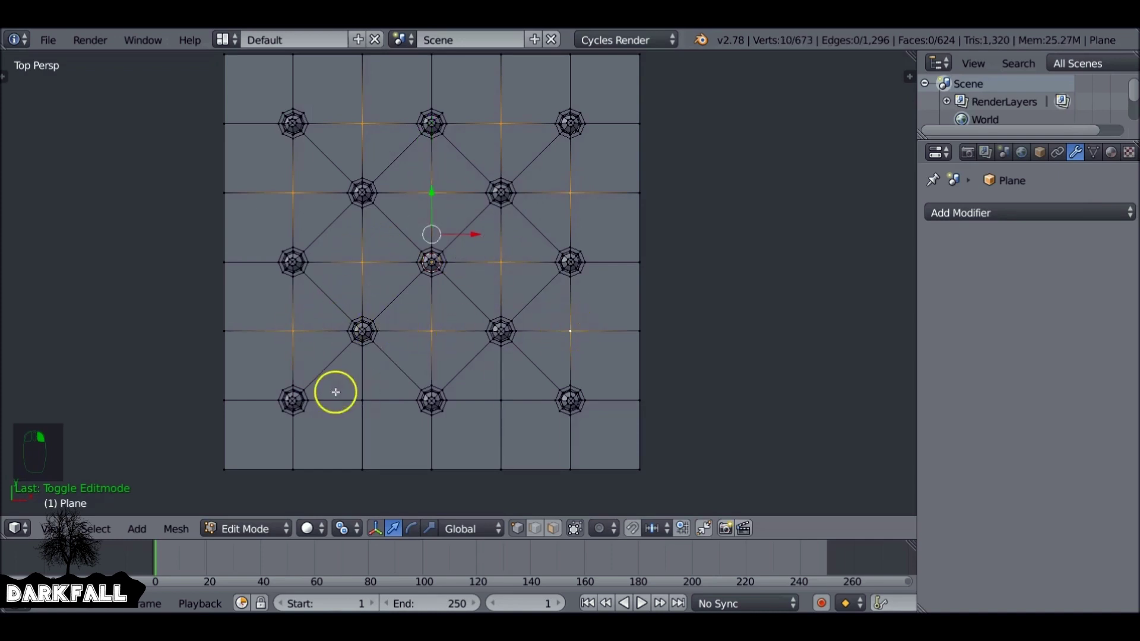
right_click(369, 397, "shift")
right_click(505, 402, "shift")
Raise those vertices slightly along Z and return to Object Mode.
middle_click_drag(496, 394, 410, 197)
scroll(416, 200, "up", 1)
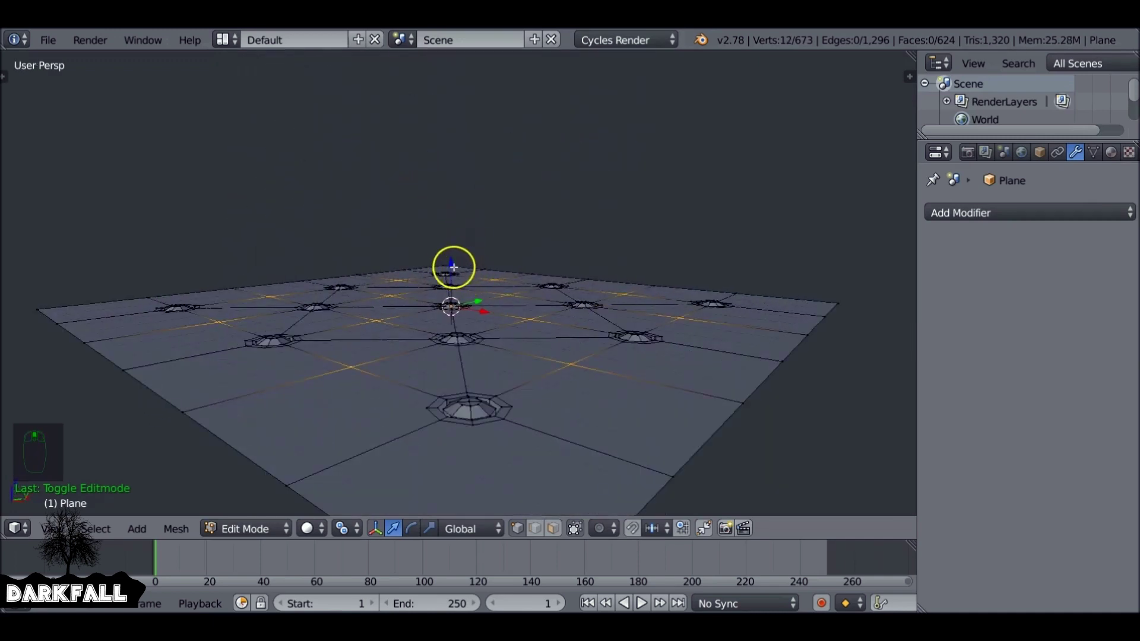
key("g")
key("z")
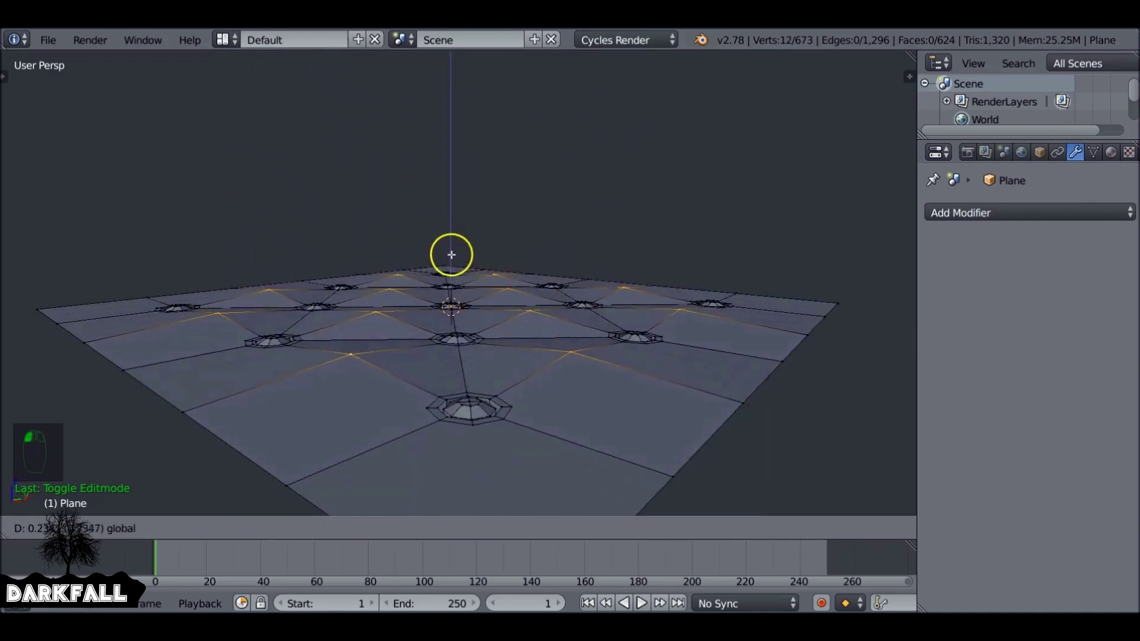
left_click(451, 254)
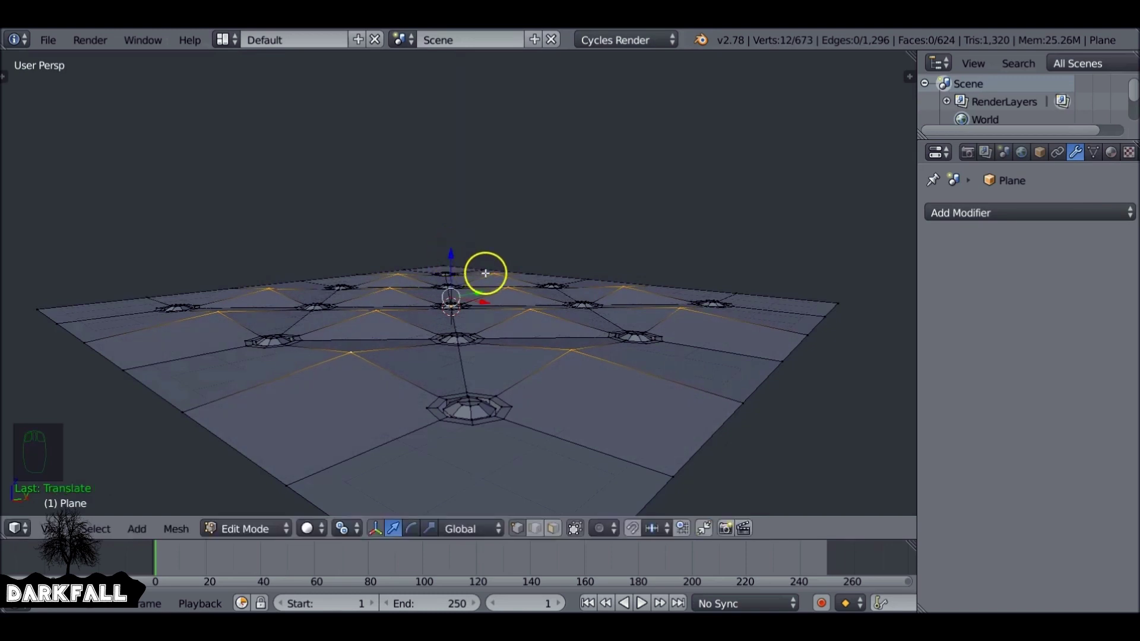
key("Tab")
middle_click_drag(486, 276, 556, 368)
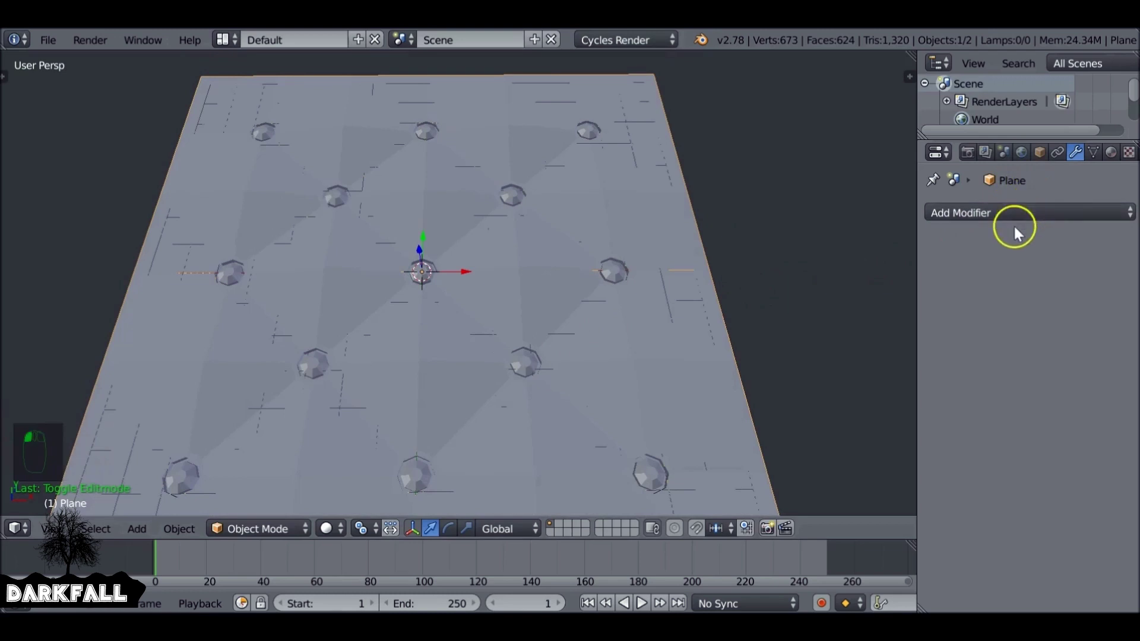
Add a Subdivision Surface modifier with View level 2.
left_click(1010, 209)
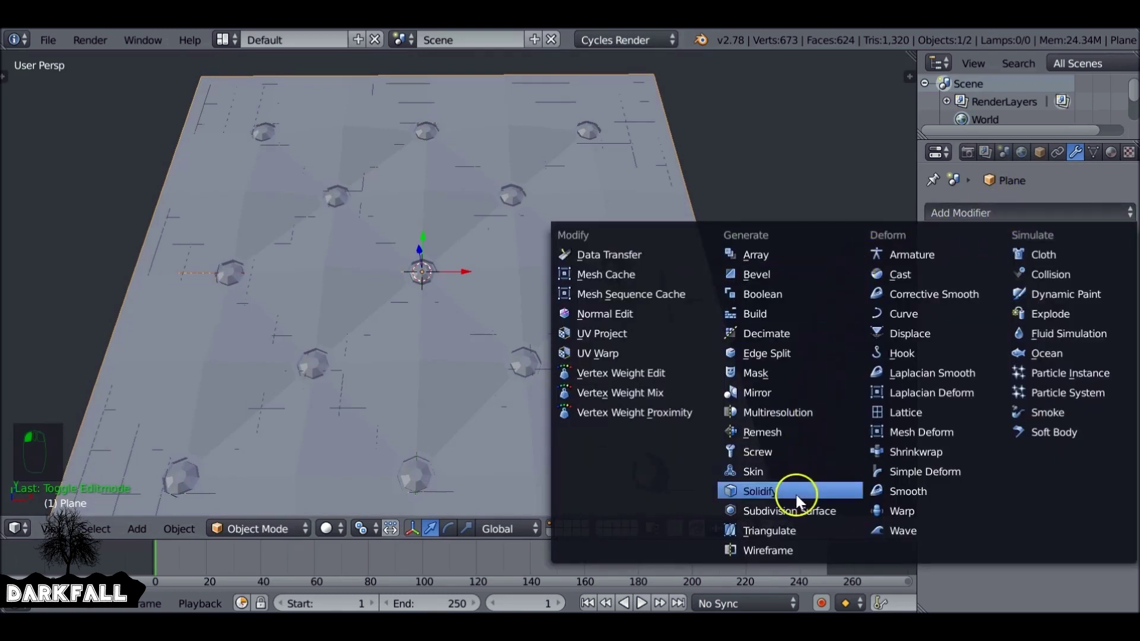
left_click(793, 510)
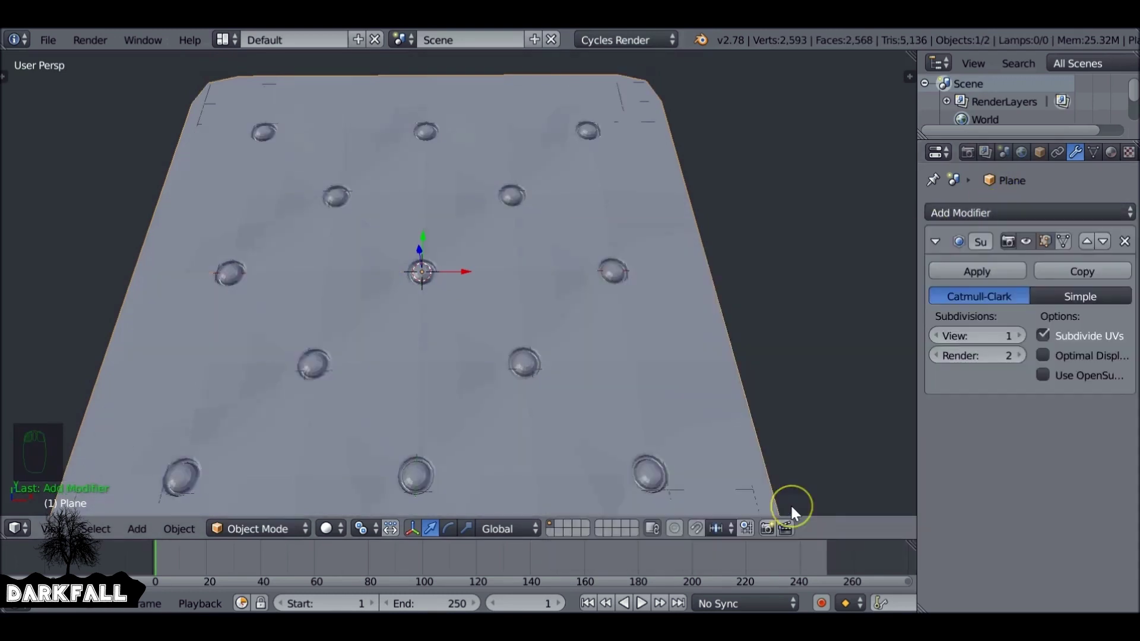
left_click(1019, 335)
middle_click_drag(654, 300, 572, 231)
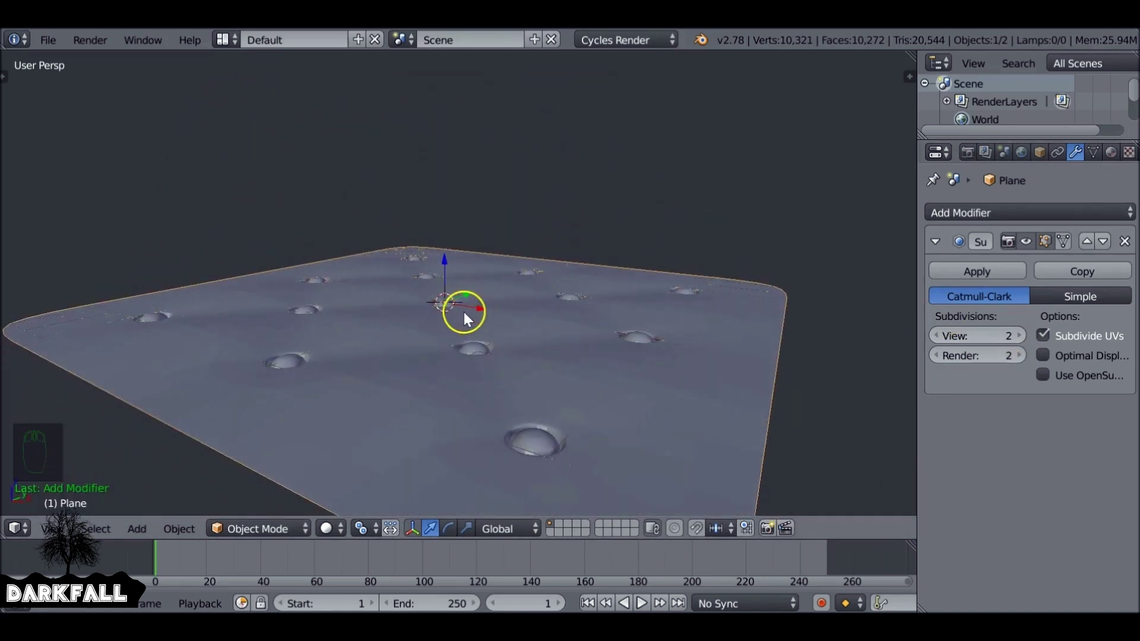
Shade the cushion smooth and switch back into Edit Mode.
key("t")
left_click(44, 291)
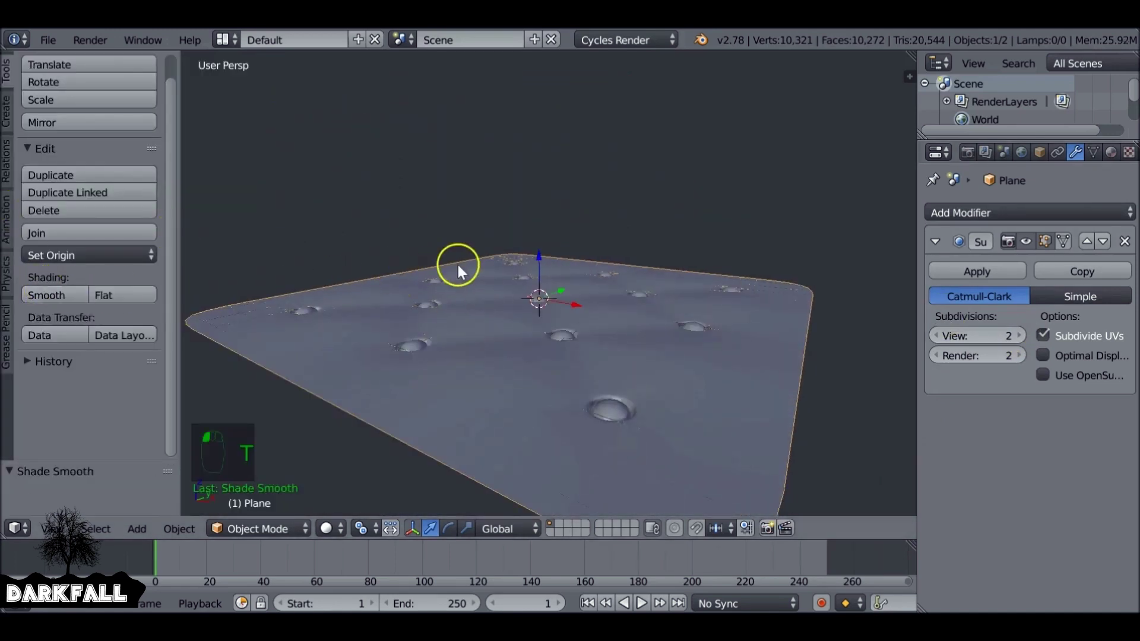
key("t")
middle_click_drag(460, 265, 489, 369)
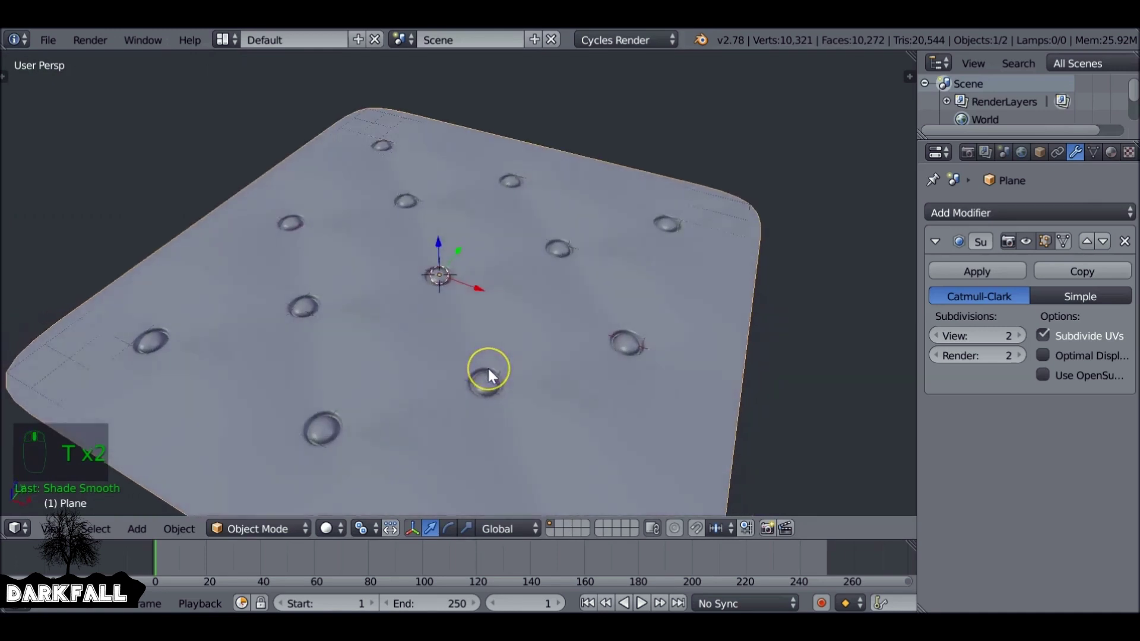
key("Tab")
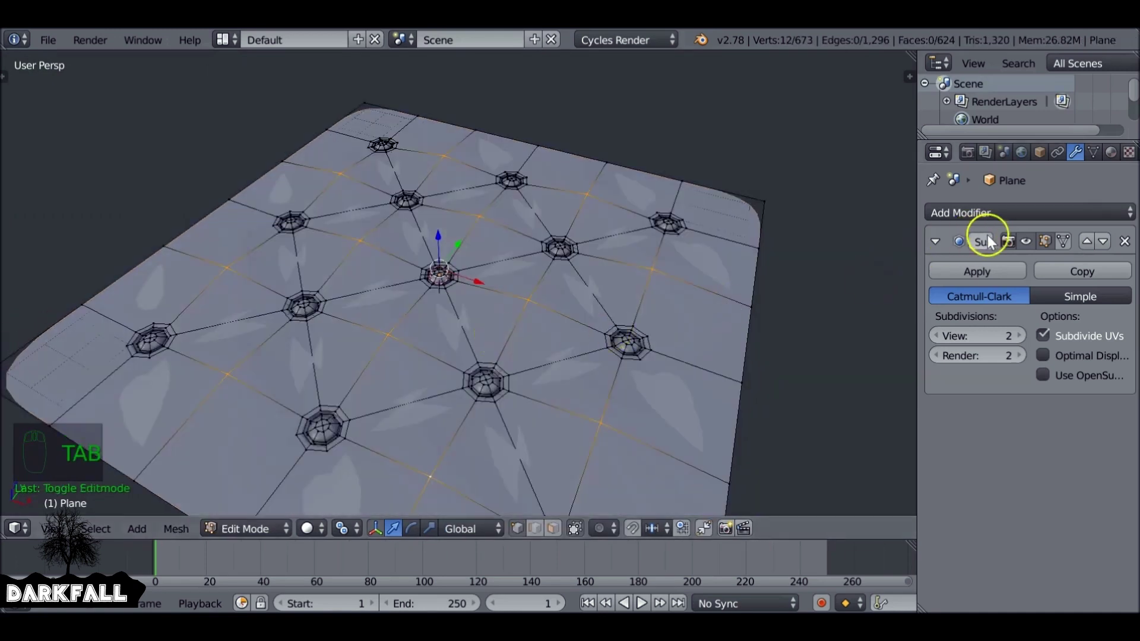
Hide the subdivision preview in Edit Mode, switch to top view and deselect everything.
left_click(1024, 239)
key("KP_7")
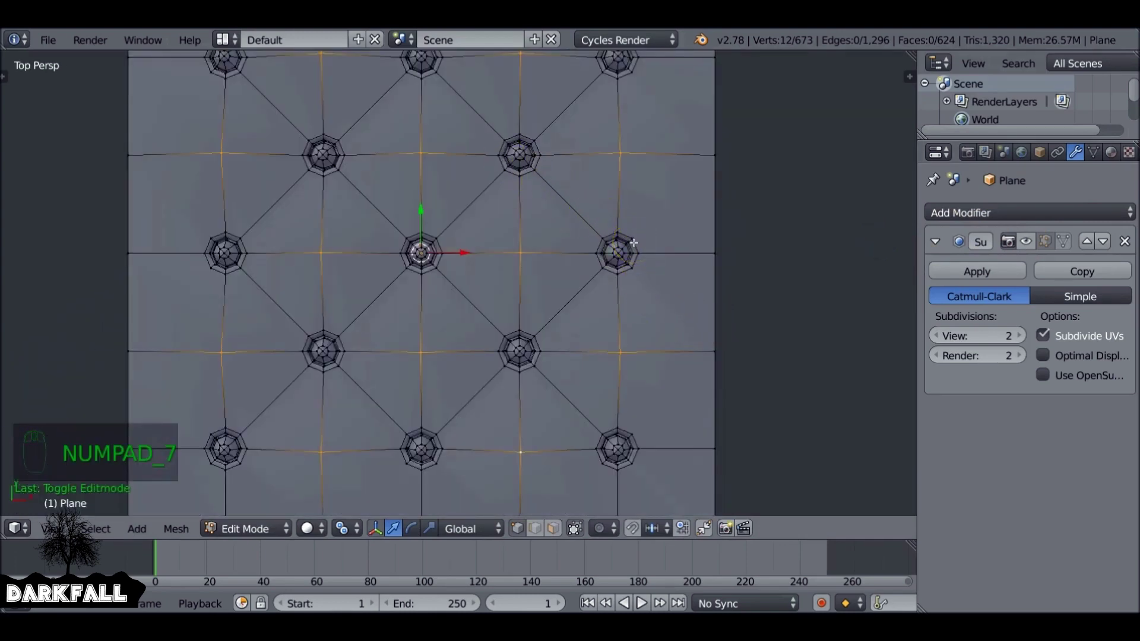
key("a")
key("a")
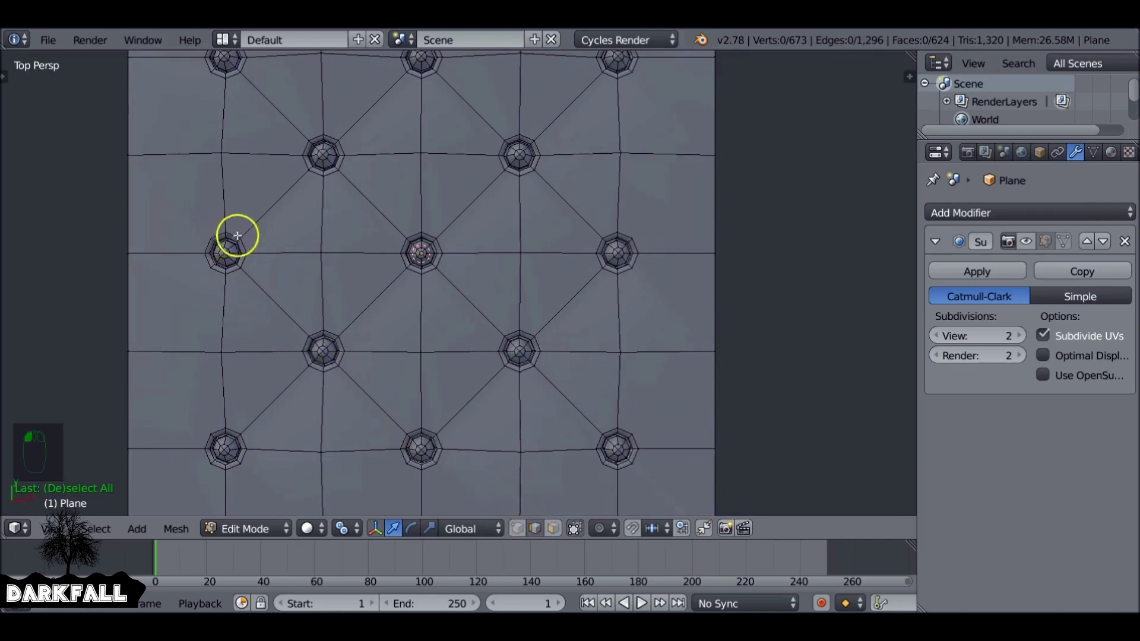
middle_click_drag(237, 237, 355, 410, "shift")
scroll(355, 410, "up", 4)
scroll(327, 267, "up", 3)
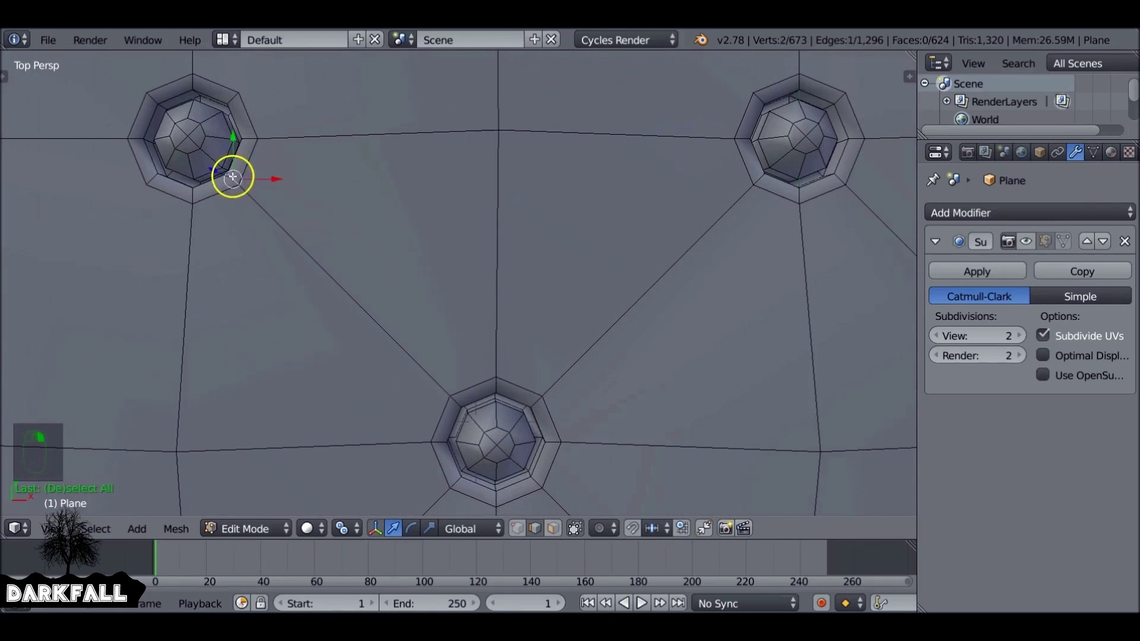
Select the diagonal crease edges from the top-left button toward the top-right button.
right_click(348, 296, "shift")
right_click(455, 399, "shift")
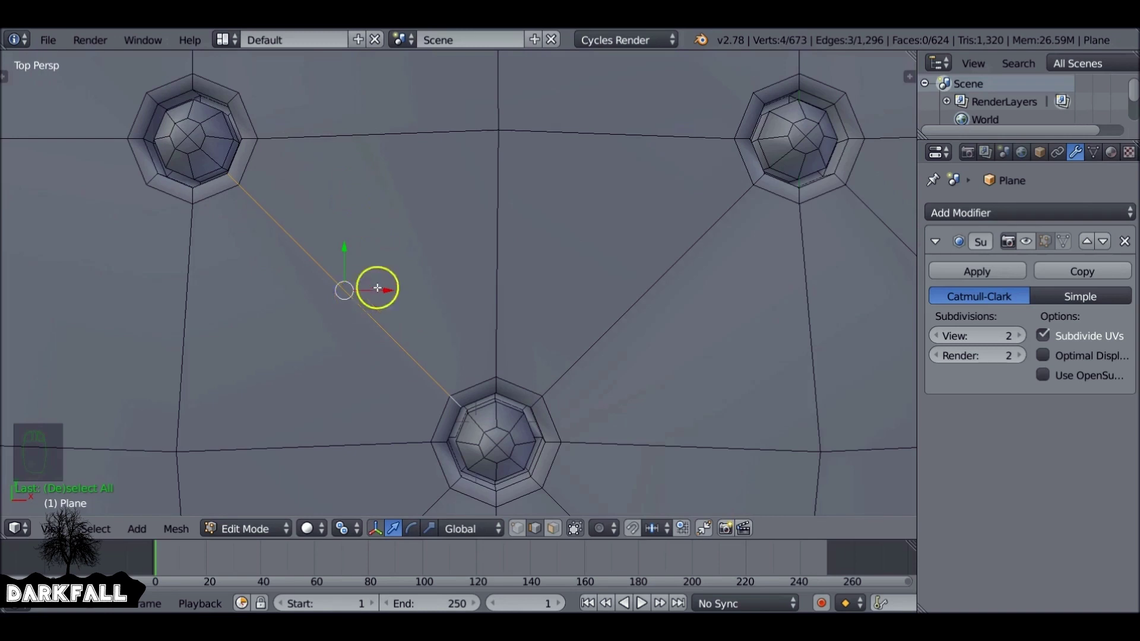
right_click(543, 392, "shift")
right_click(558, 382, "shift")
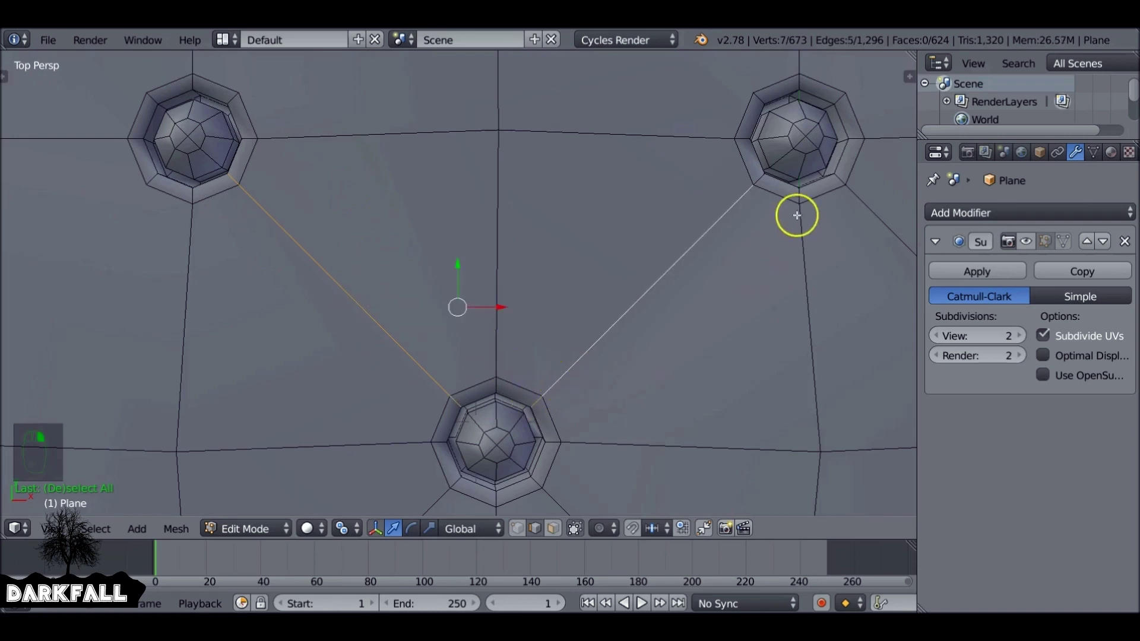
right_click(763, 176, "shift")
Add the diagonal and short rim edges between the middle-right and top-right buttons.
scroll(801, 300, "down", 3)
middle_click_drag(802, 300, 511, 251, "shift")
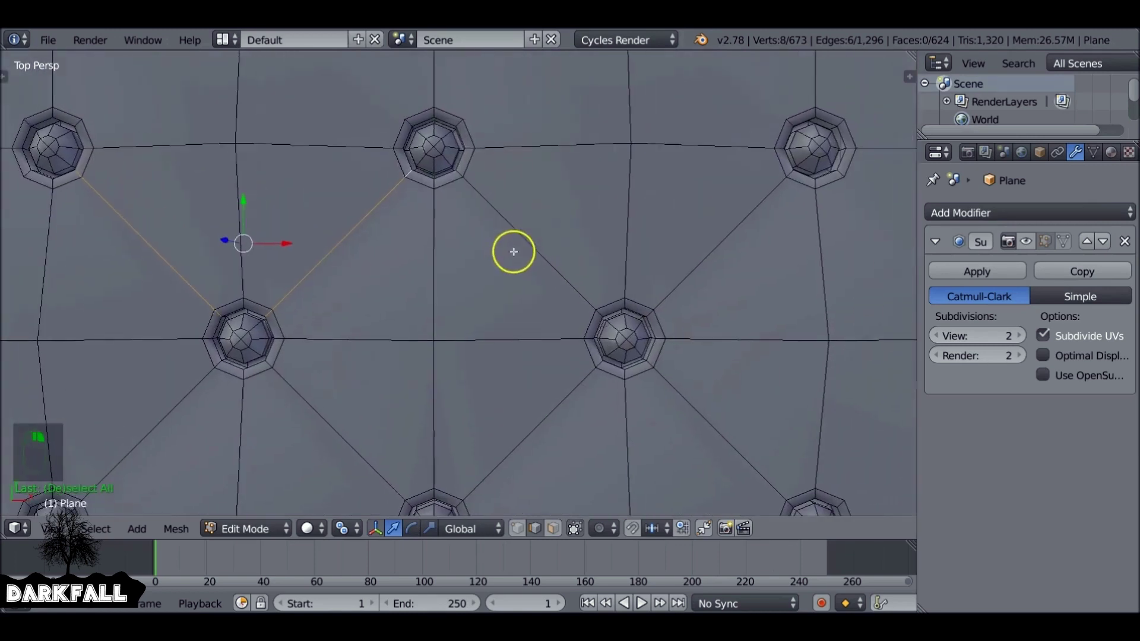
right_click(462, 172, "shift")
right_click(535, 259, "shift")
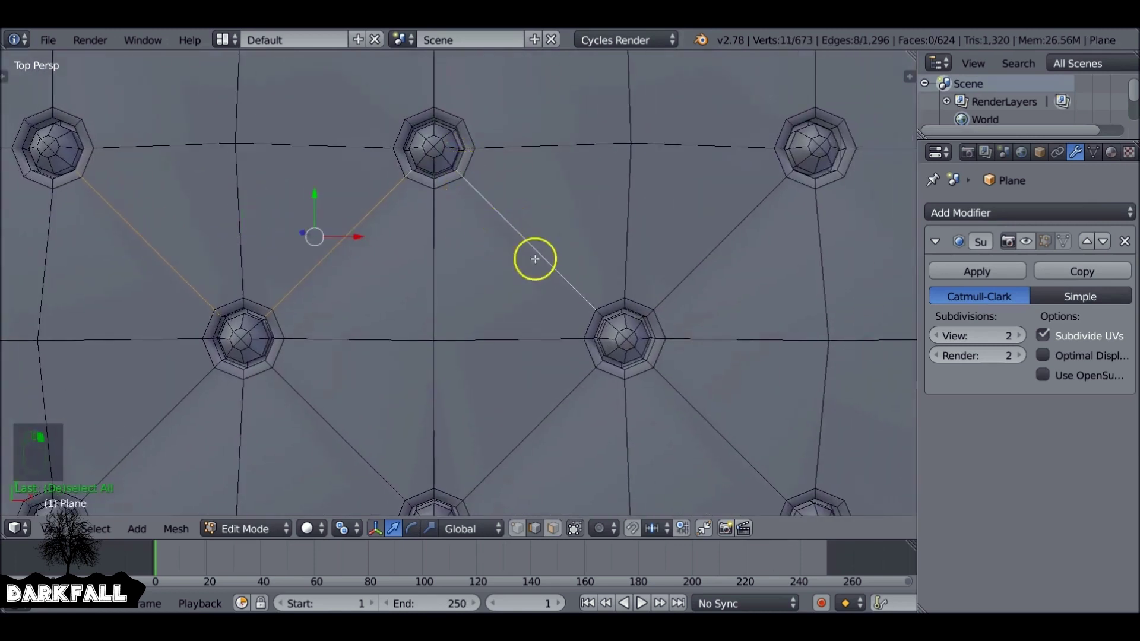
right_click(610, 300, "shift")
right_click(681, 278, "shift")
right_click(651, 305, "shift")
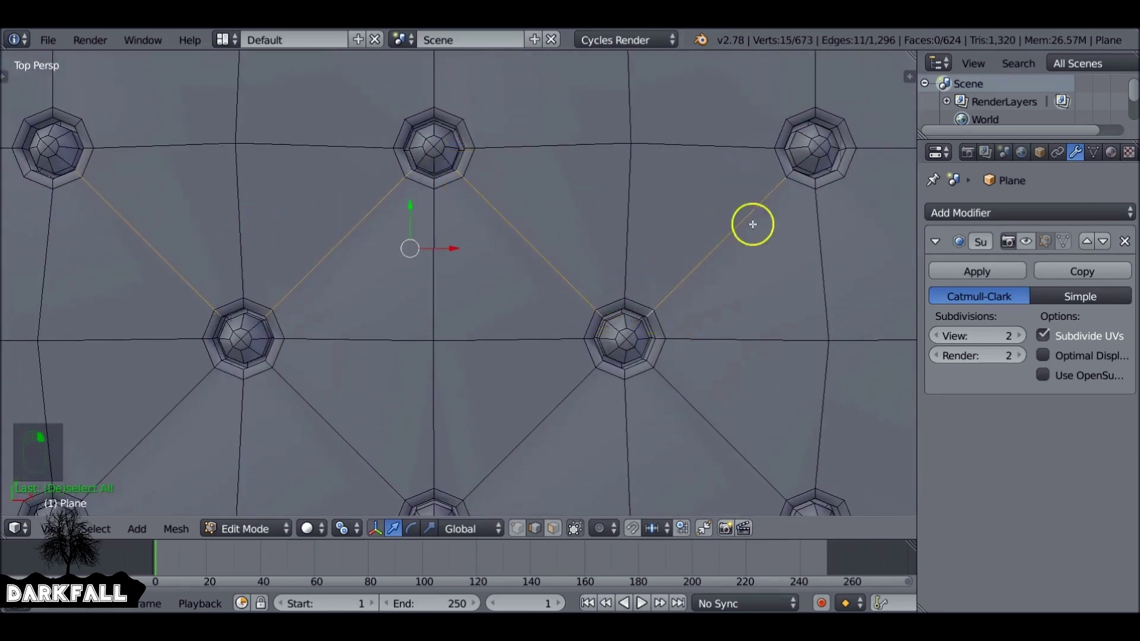
right_click(784, 170, "shift")
Add more diagonal edges and button-rim edges across the cushion to the selection.
middle_click_drag(707, 302, 319, 297, "shift")
scroll(521, 112, "down", 2)
right_click(615, 291, "shift")
right_click(607, 273, "shift")
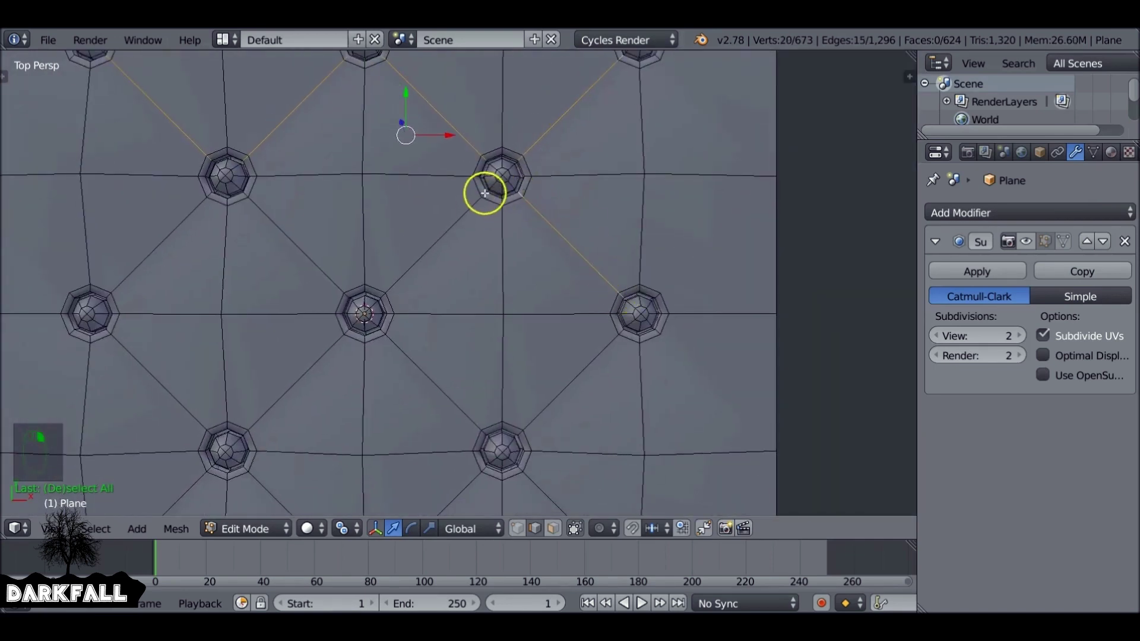
right_click(483, 191, "shift")
right_click(249, 193, "shift")
right_click(208, 190, "shift")
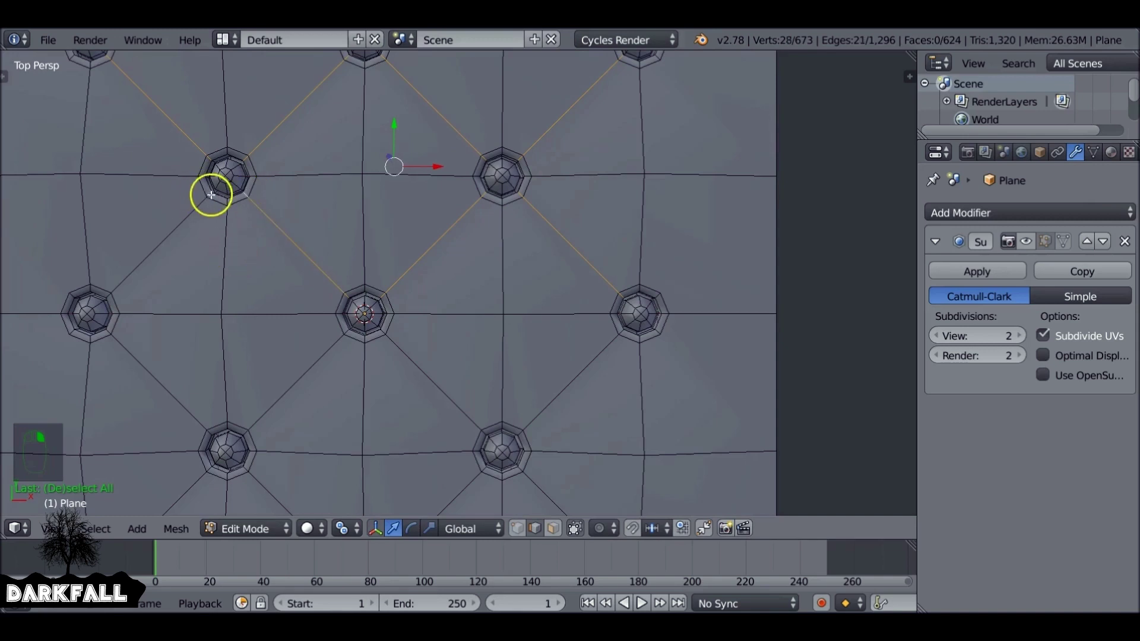
right_click(112, 298, "shift")
Path-select the diagonal runs around the centre, right, lower-left and bottom buttons.
middle_click_drag(112, 298, 435, 119, "shift")
scroll(513, 198, "up", 1)
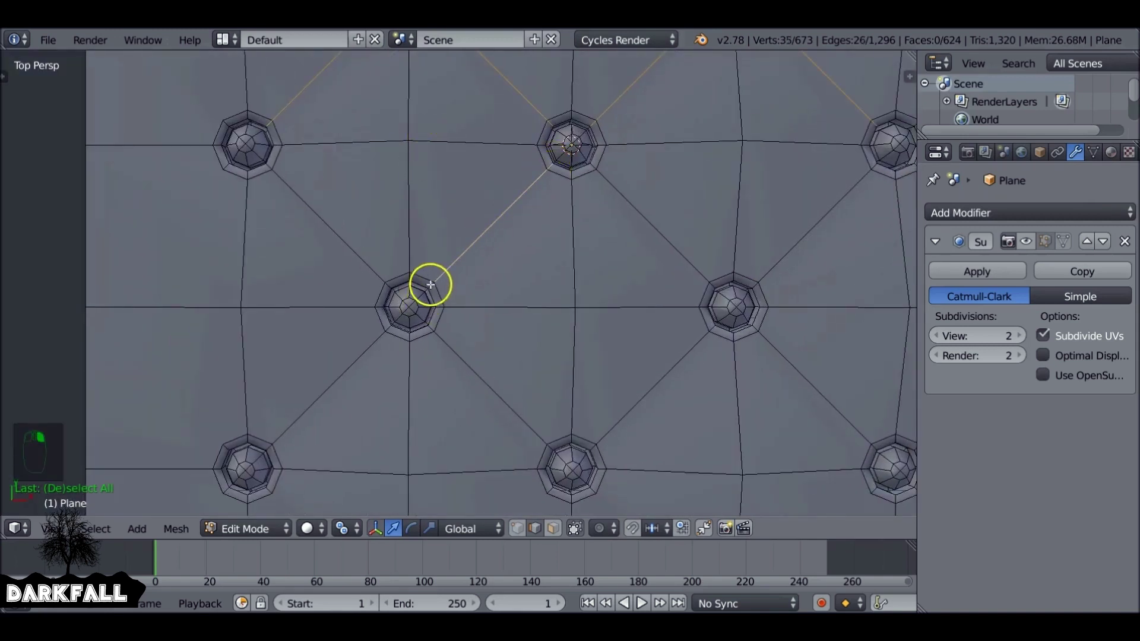
right_click(392, 284, "ctrl")
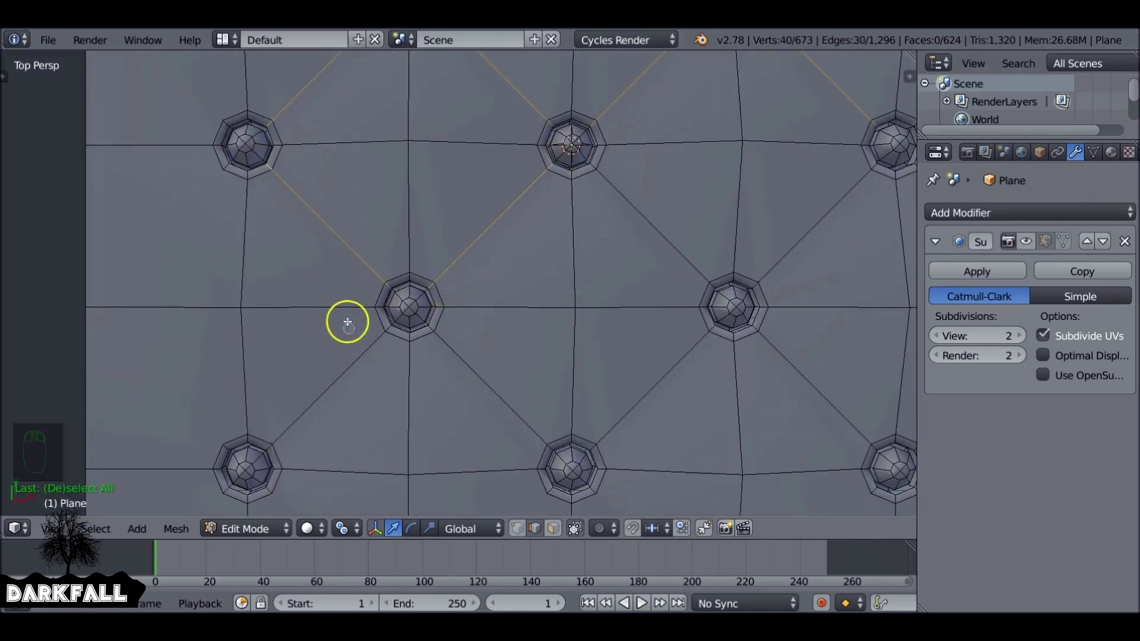
right_click(350, 365, "ctrl")
right_click(653, 386, "ctrl")
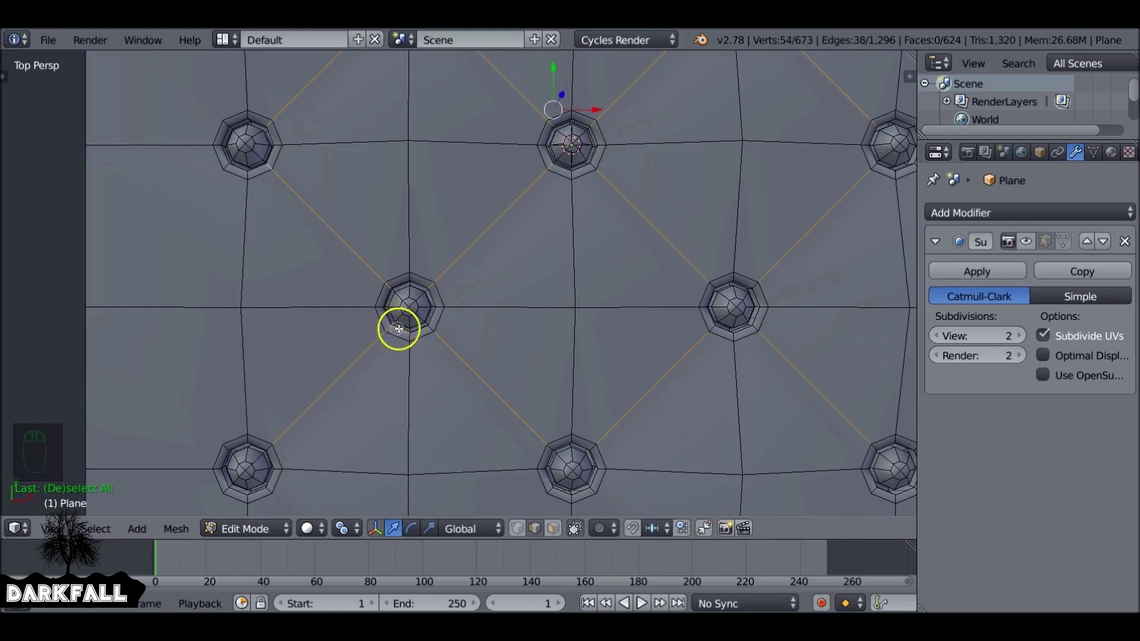
right_click(261, 438, "ctrl")
right_click(540, 454, "ctrl")
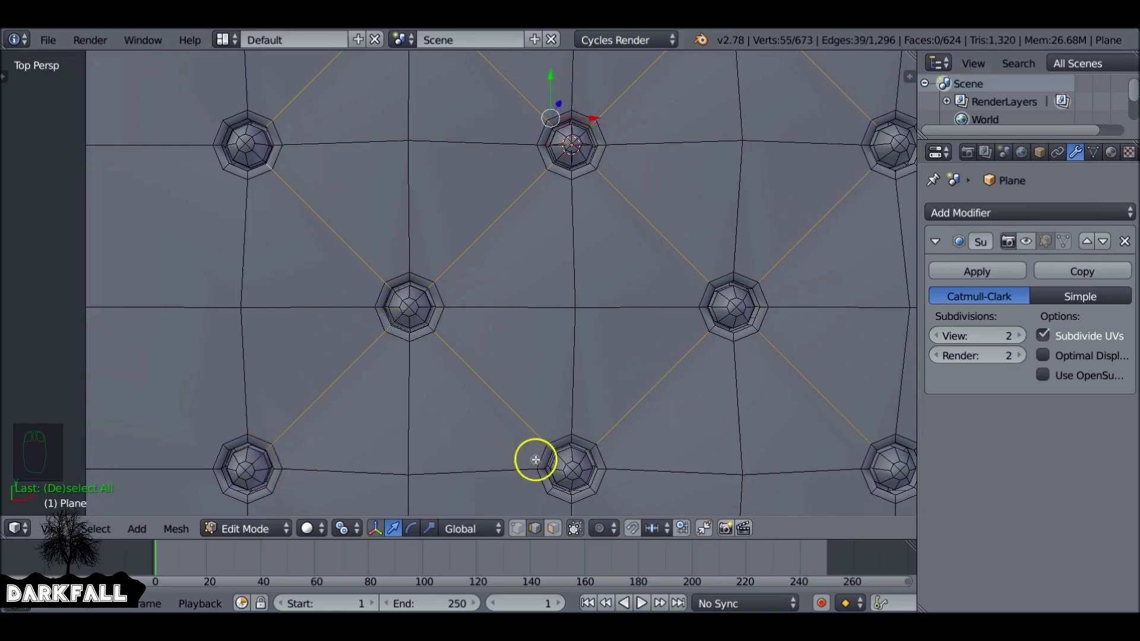
right_click(609, 450, "ctrl")
right_click(870, 440, "ctrl")
Add the last diagonal edges, check the lattice from a low angle, and start a bevel.
middle_click_drag(832, 385, 769, 354, "shift")
scroll(769, 354, "up", 3)
right_click(735, 364, "ctrl")
middle_click_drag(421, 304, 457, 294)
scroll(472, 231, "down", 5)
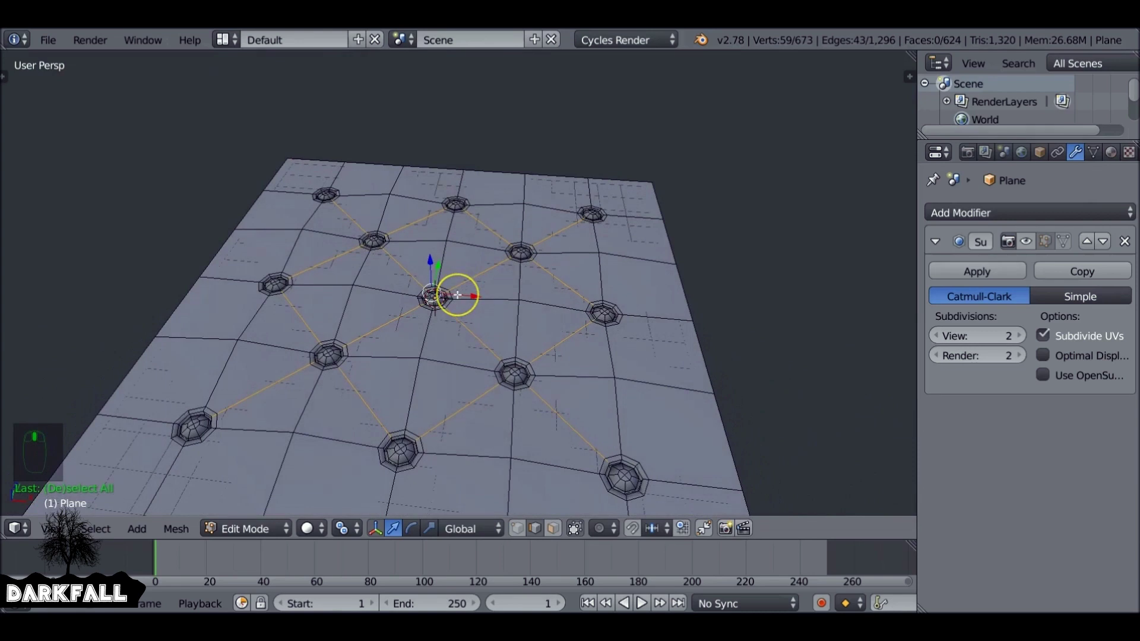
key("ctrl+b")
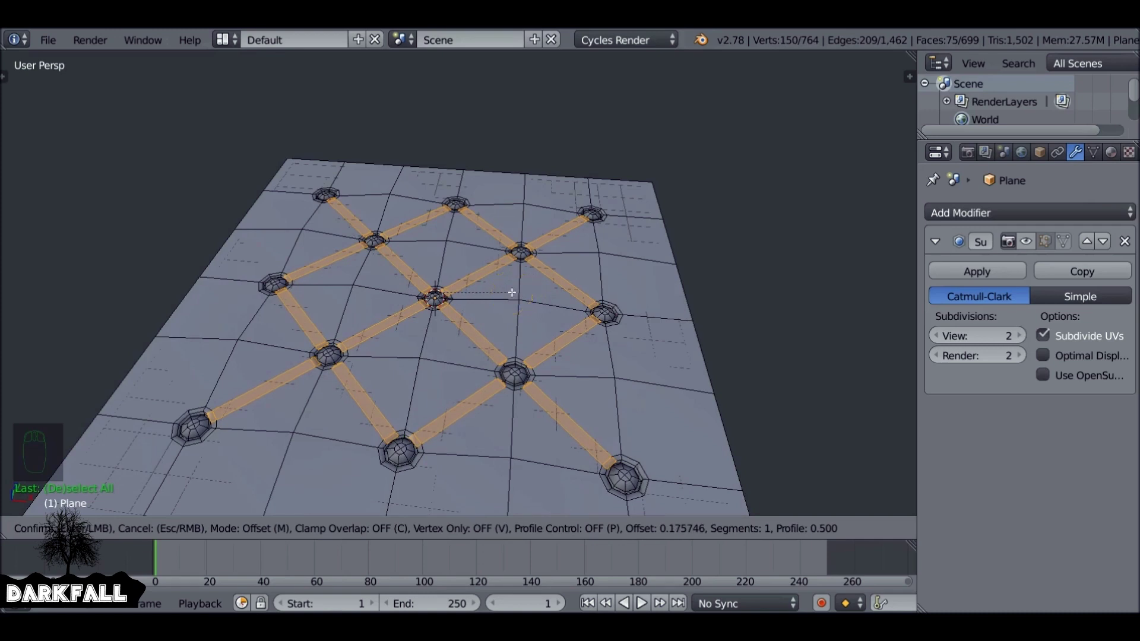
Set the diagonal-edge bevel to 2 segments and confirm it.
scroll(512, 292, "up", 1)
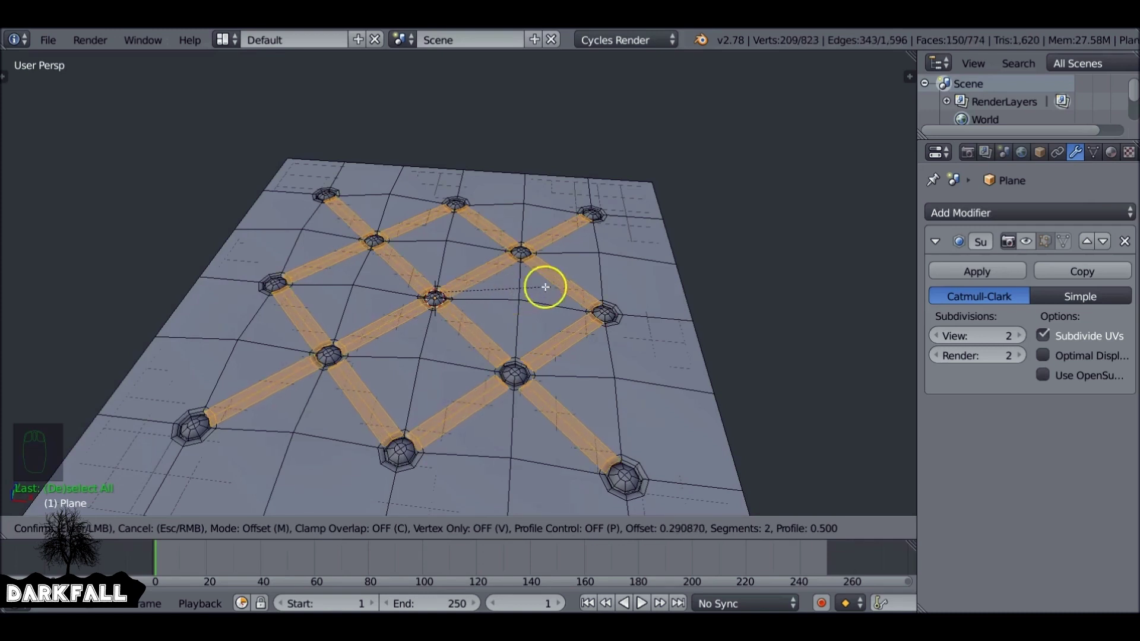
left_click(497, 292)
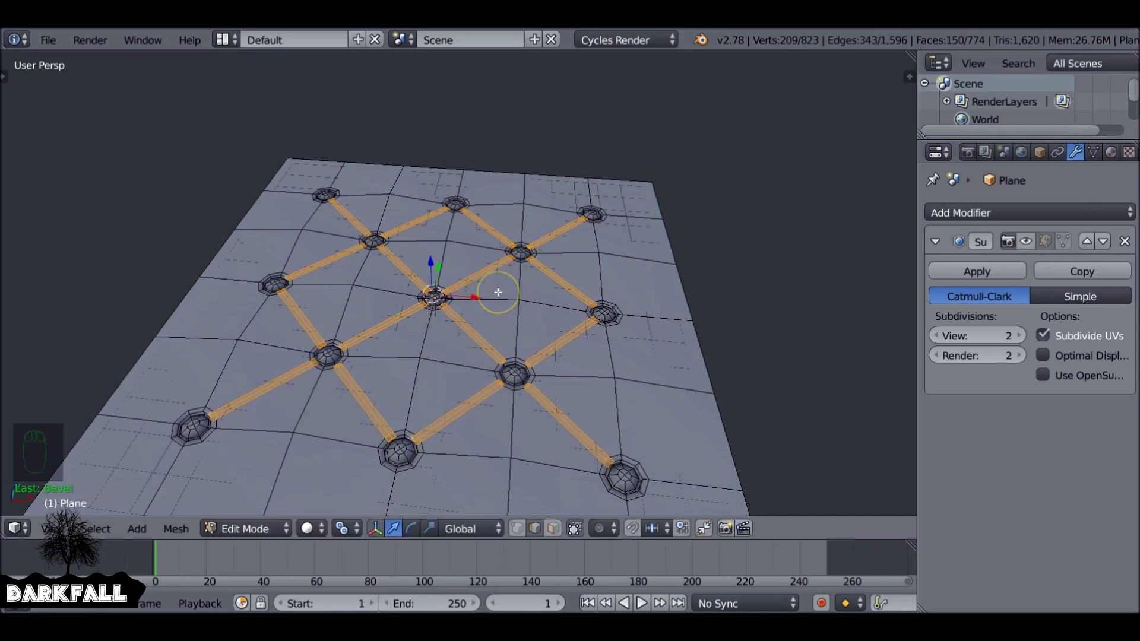
Try sinking two strip middle edges into a groove, then undo the trial.
scroll(488, 343, "up", 5)
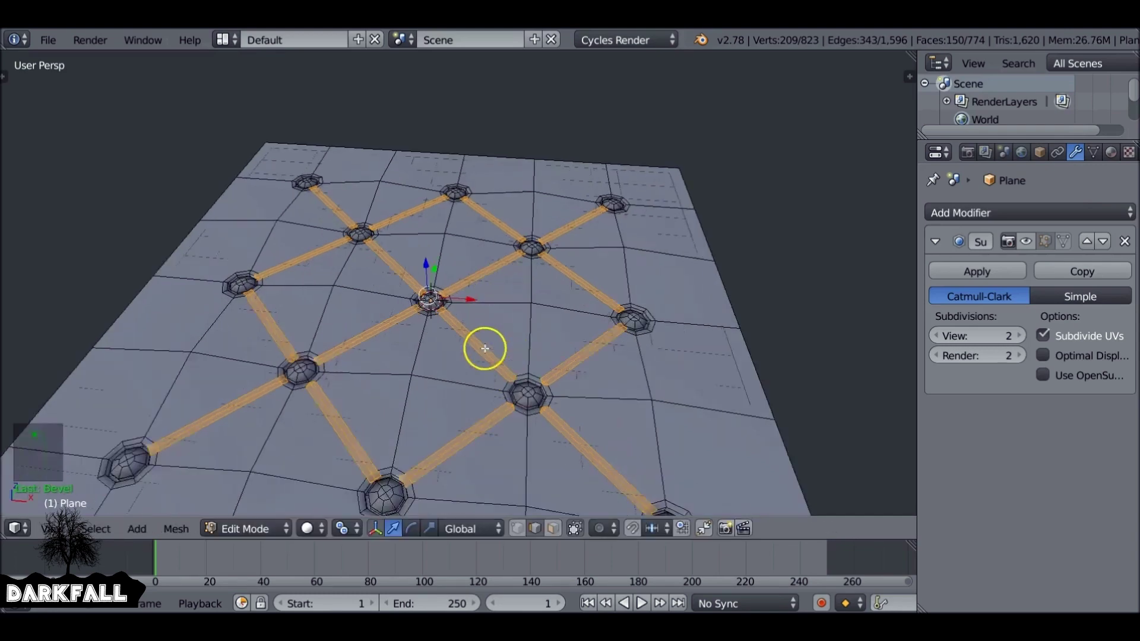
right_click(498, 273)
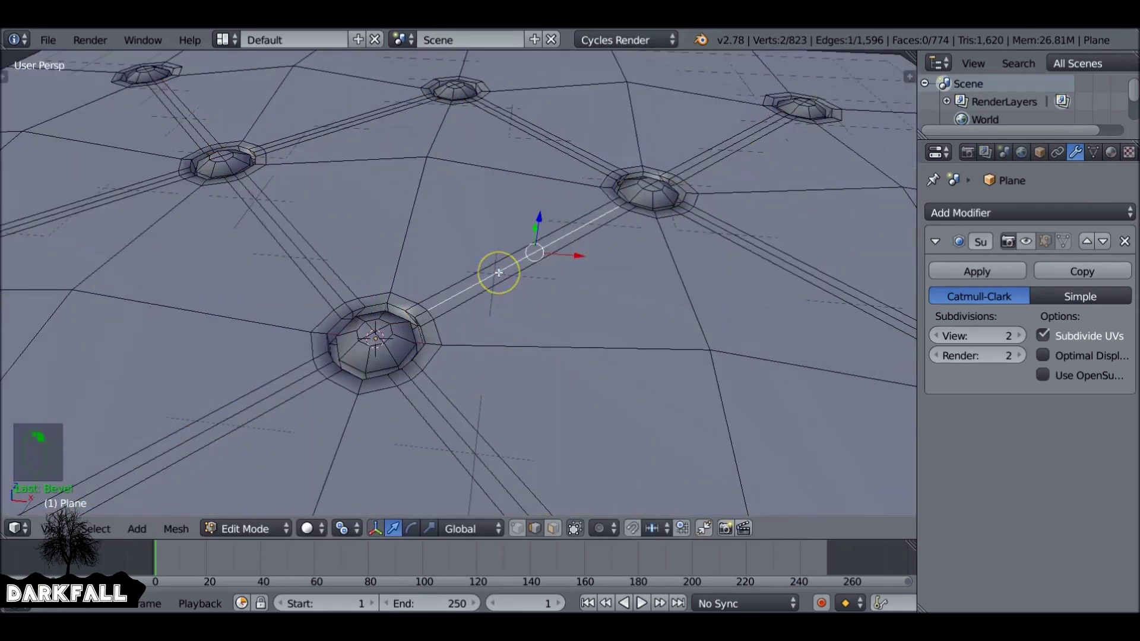
right_click(314, 246)
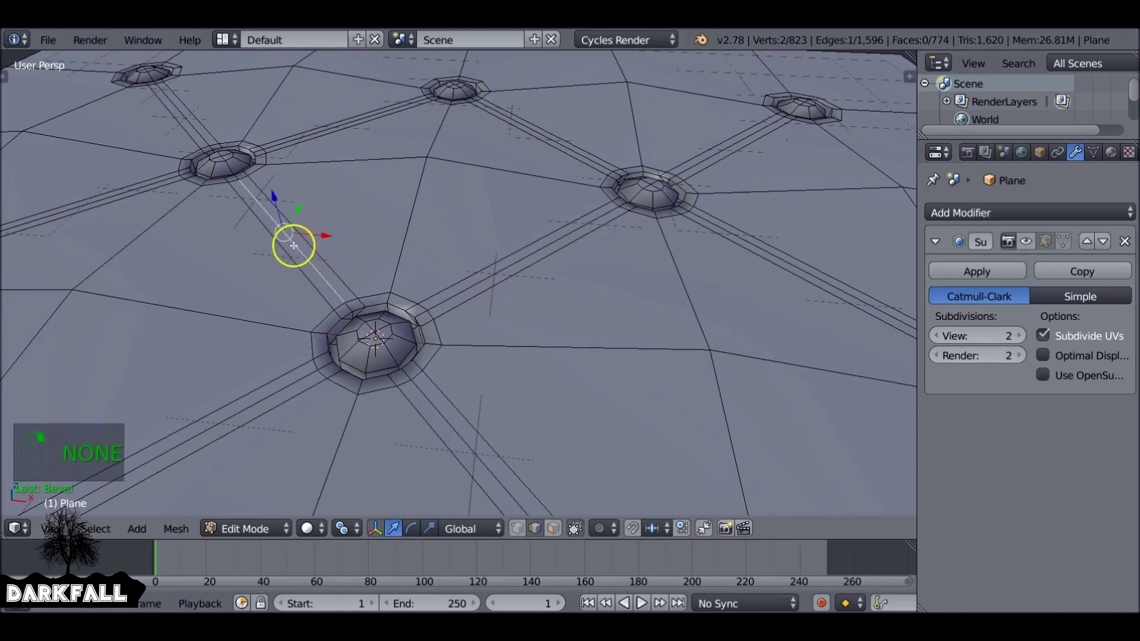
right_click(535, 253, "shift")
key("g")
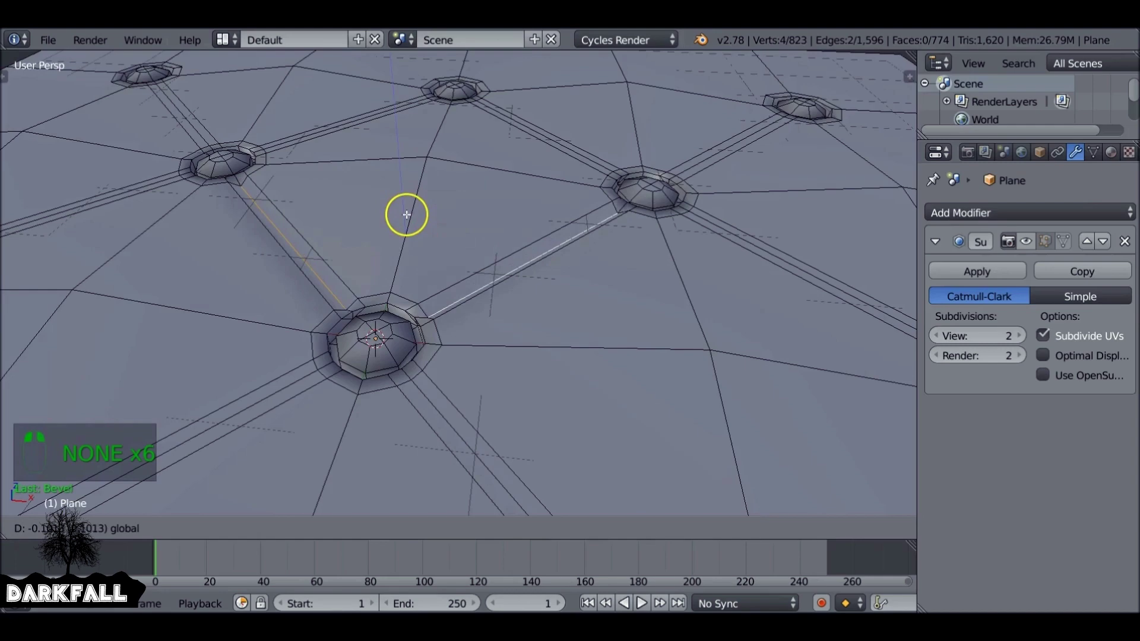
left_click(407, 219)
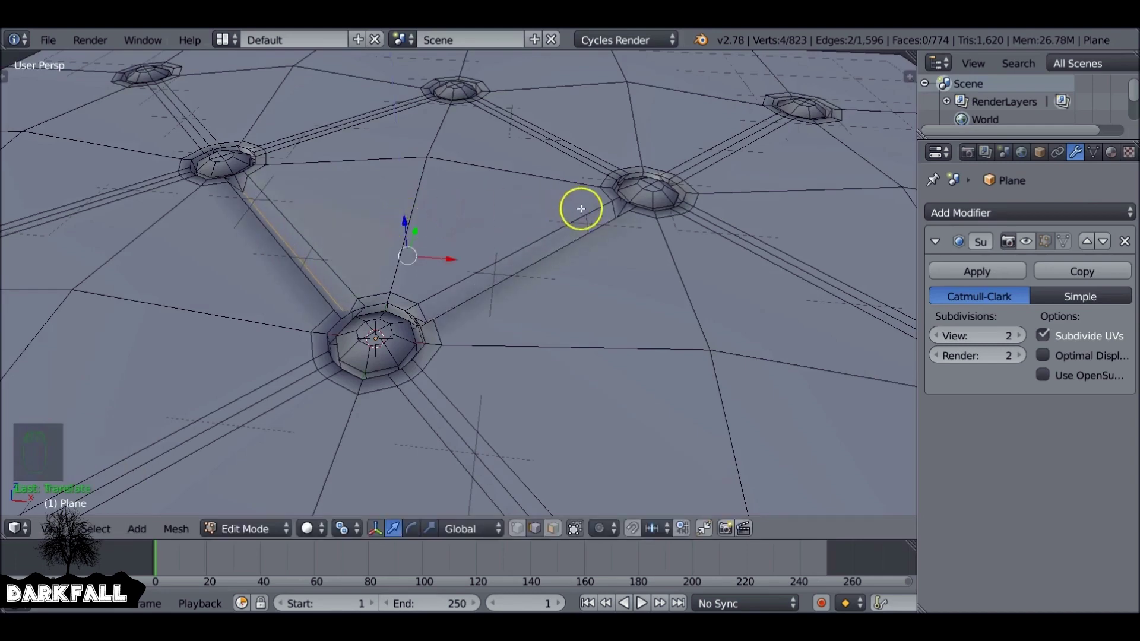
key("ctrl+z")
In top view, circle-select the strip centre edges near the top-left and left buttons.
key("KP_7")
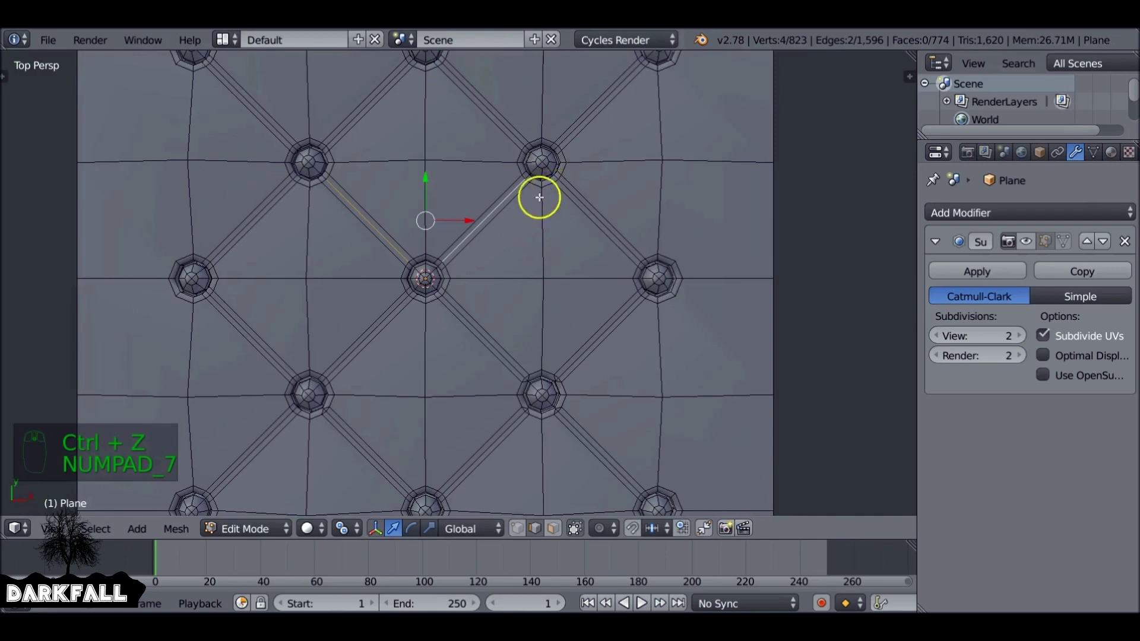
middle_click_drag(539, 197, 537, 401, "shift")
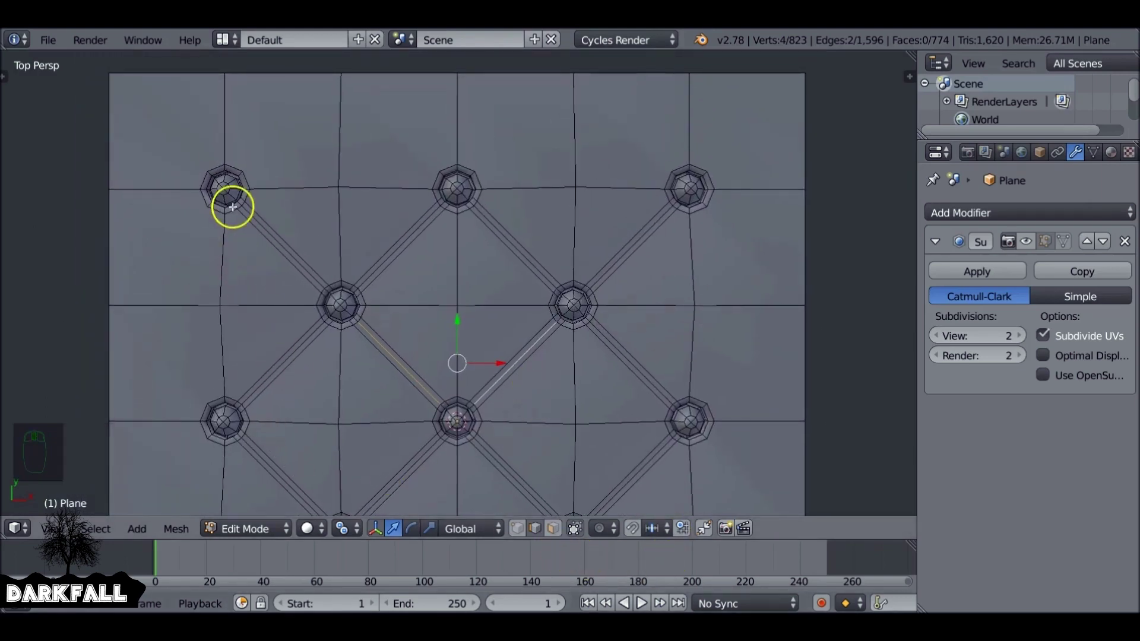
scroll(207, 202, "up", 3)
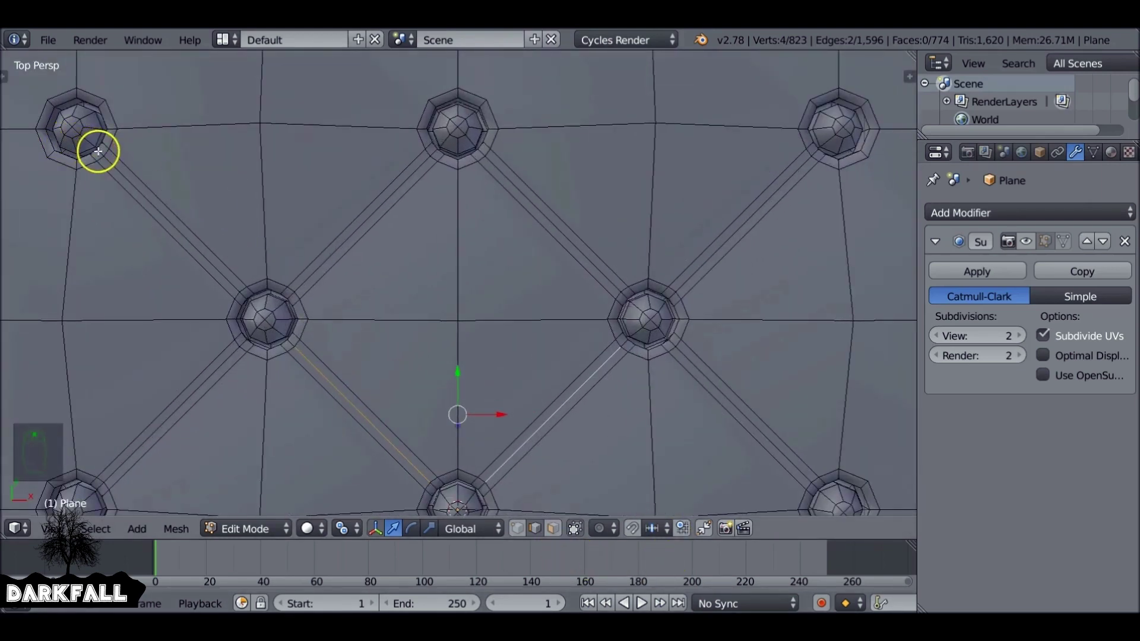
scroll(229, 243, "down", 1)
key("c")
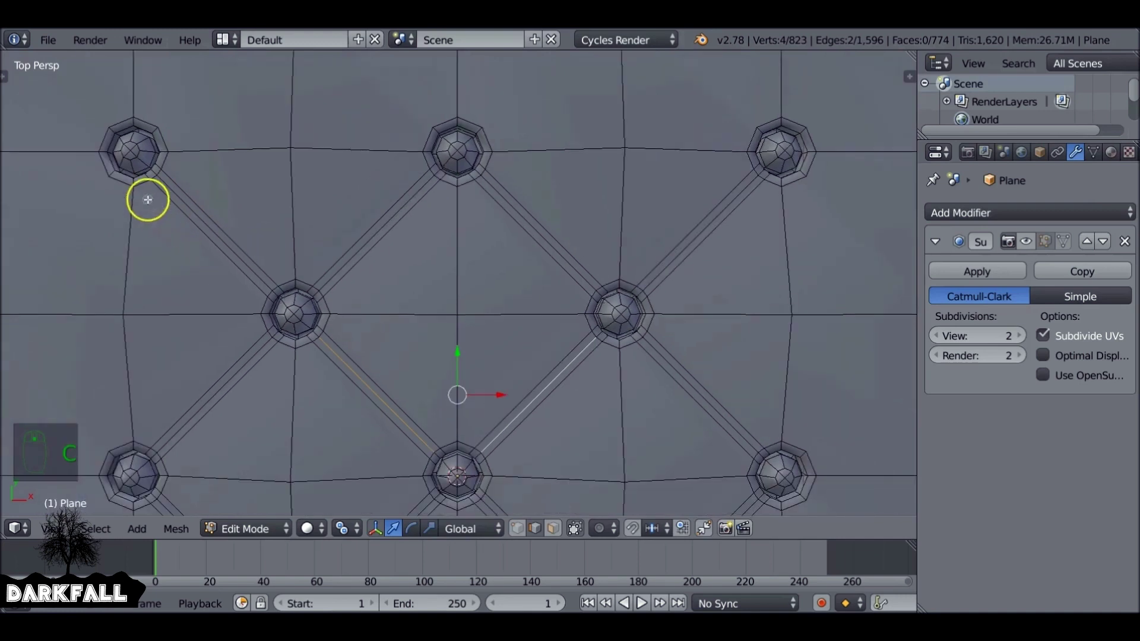
left_click_drag(168, 186, 172, 154)
mouse_move(171, 154)
middle_mouse_down()
mouse_move(128, 177)
mouse_move(123, 191)
mouse_move(145, 208)
middle_mouse_up()
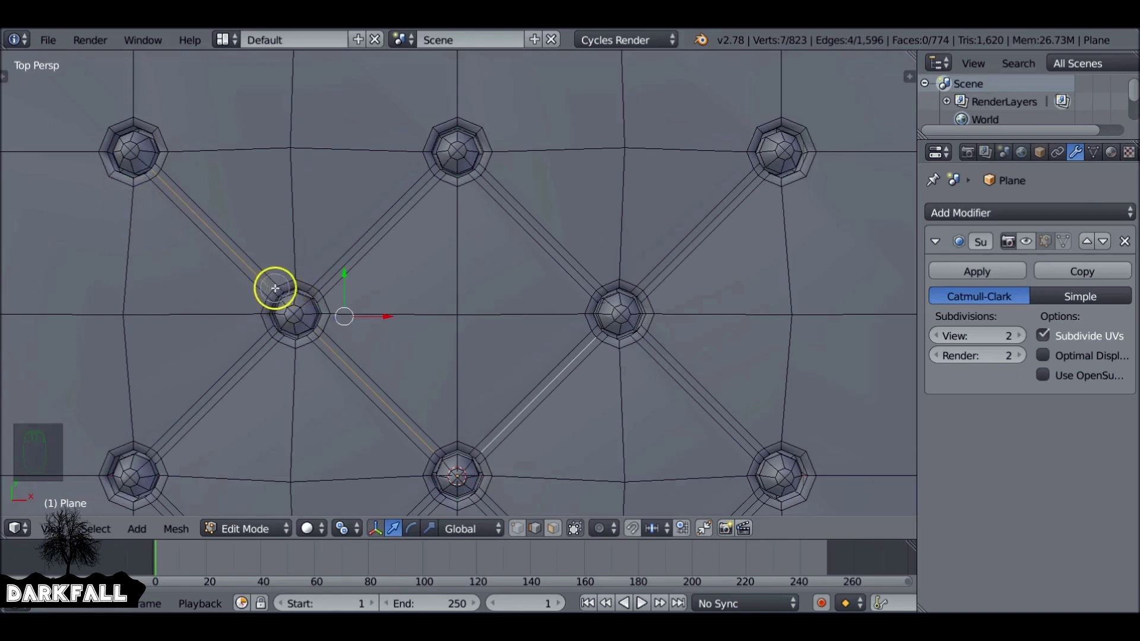
mouse_move(275, 286)
left_mouse_down()
mouse_move(292, 280)
mouse_move(293, 298)
left_mouse_up()
mouse_move(267, 308)
middle_mouse_down()
mouse_move(264, 254)
mouse_move(281, 274)
middle_mouse_up()
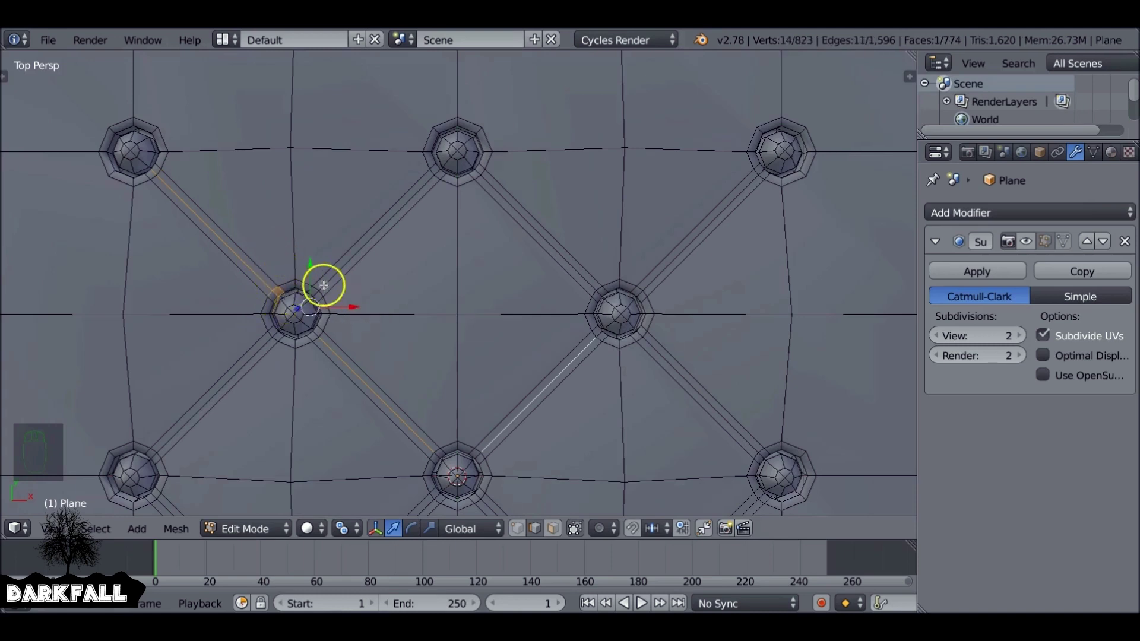
Add the centre edges of strips toward the right, top-right and centre buttons.
left_click_drag(360, 261, 354, 249)
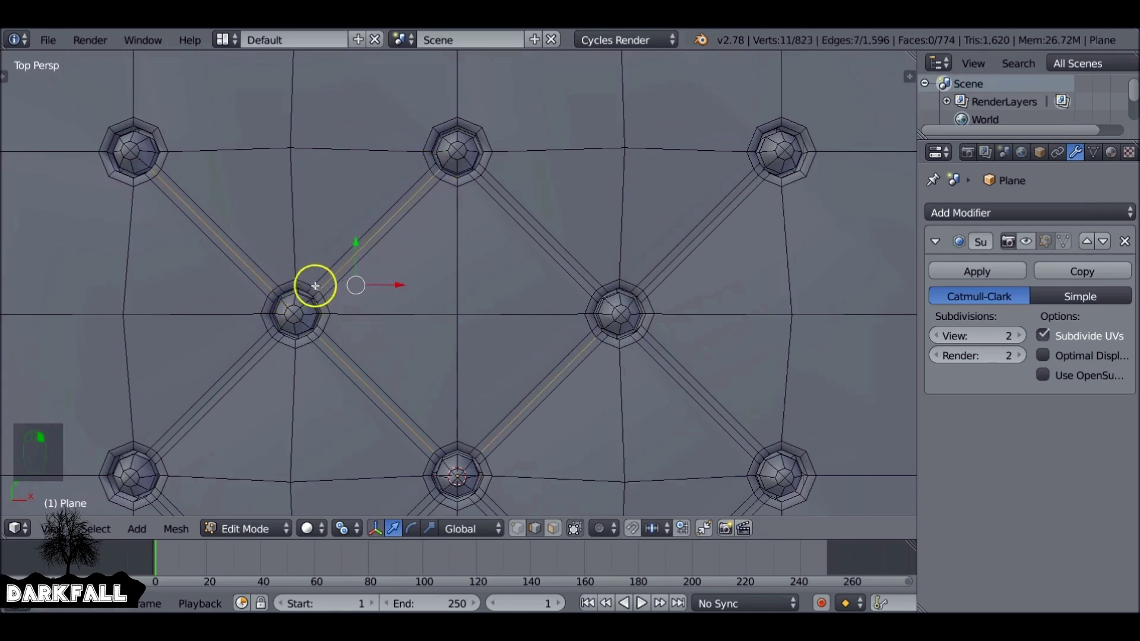
mouse_move(476, 174)
left_mouse_down()
mouse_move(600, 291)
mouse_move(641, 293)
mouse_move(762, 175)
mouse_move(645, 322)
mouse_move(602, 336)
mouse_move(638, 334)
mouse_move(761, 451)
mouse_move(269, 347)
mouse_move(248, 378)
mouse_move(158, 416)
mouse_move(345, 435)
left_mouse_up()
middle_click_drag(345, 435, 280, 226, "ctrl")
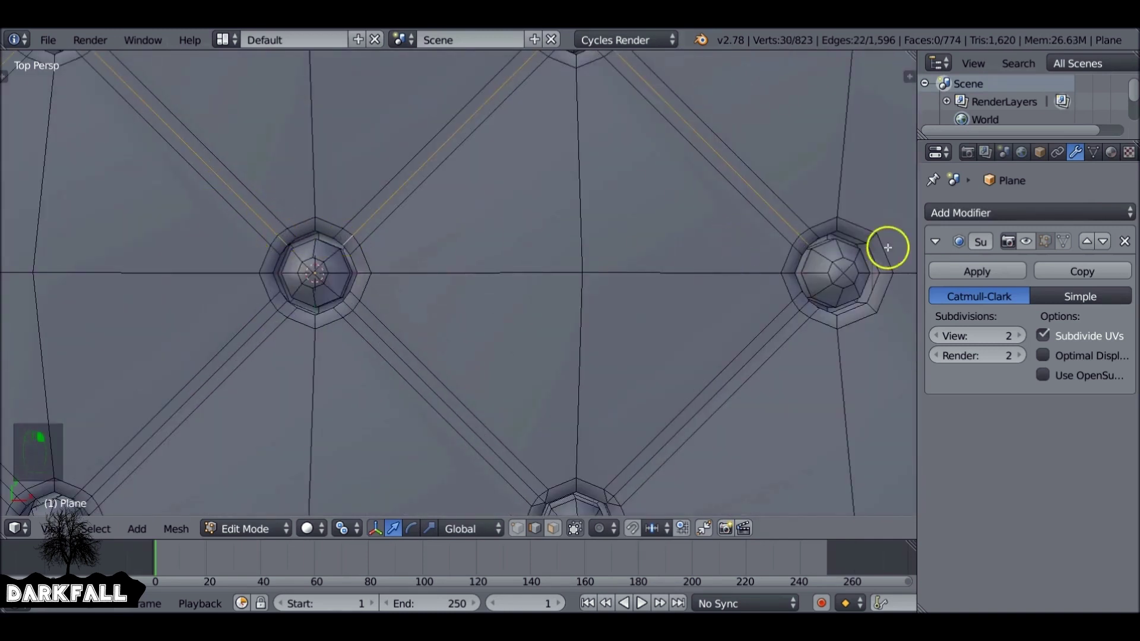
middle_click_drag(888, 247, 730, 208, "shift")
mouse_move(730, 208)
left_mouse_down()
mouse_move(827, 118)
mouse_move(645, 284)
mouse_move(602, 307)
mouse_move(570, 270)
mouse_move(521, 258)
mouse_move(137, 269)
mouse_move(123, 286)
mouse_move(382, 89)
left_mouse_up()
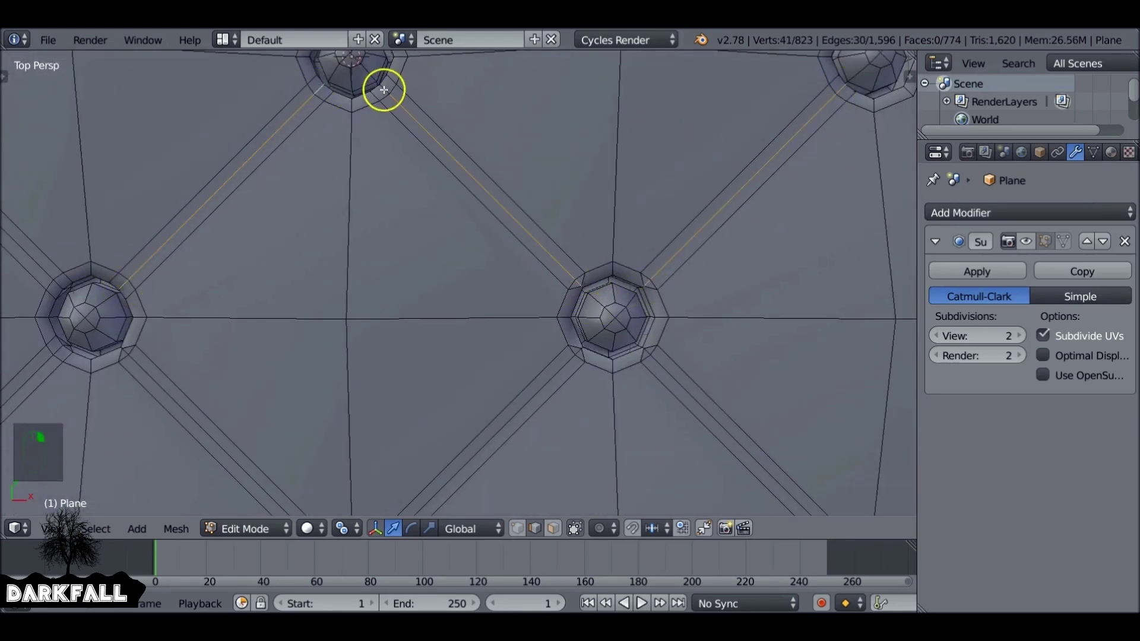
middle_click_drag(130, 355, 164, 305, "shift")
left_click_drag(164, 306, 351, 496)
mouse_move(351, 497)
middle_mouse_down("ctrl")
mouse_move(301, 382)
mouse_move(237, 364)
middle_mouse_up("ctrl")
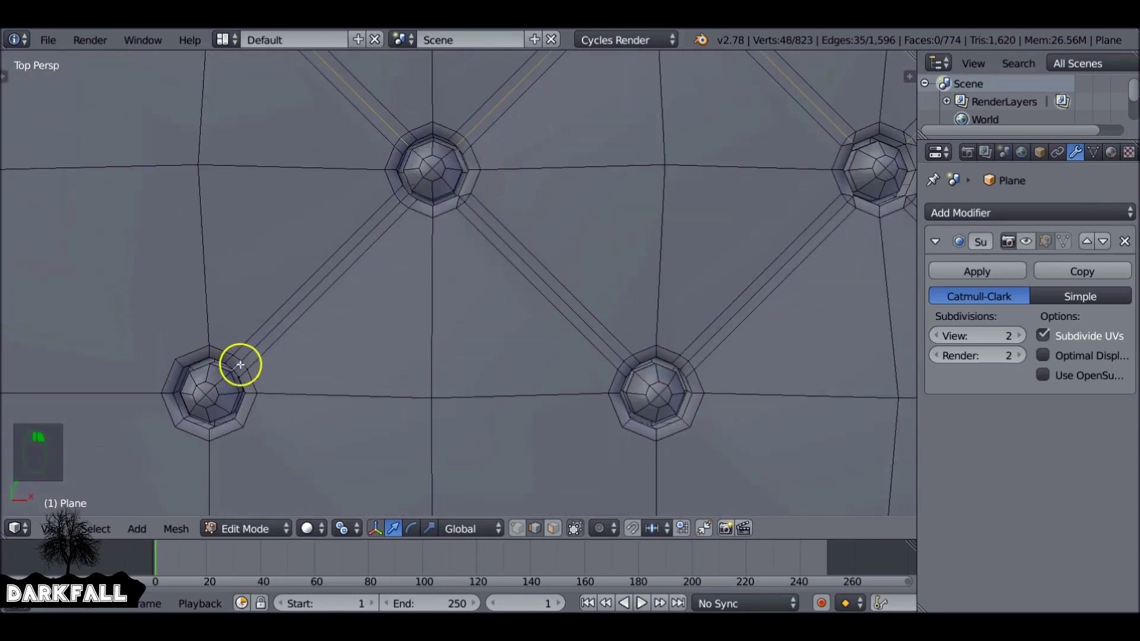
mouse_move(237, 364)
left_mouse_down()
mouse_move(400, 199)
mouse_move(459, 200)
left_mouse_up()
Add the remaining lower-right and lower-left strip centre edges, reaching 63 vertices selected.
mouse_move(463, 200)
middle_mouse_down("ctrl")
mouse_move(475, 236)
mouse_move(506, 204)
mouse_move(687, 389)
middle_mouse_up("ctrl")
left_click_drag(687, 389, 776, 235)
middle_click_drag(776, 235, 433, 293, "ctrl")
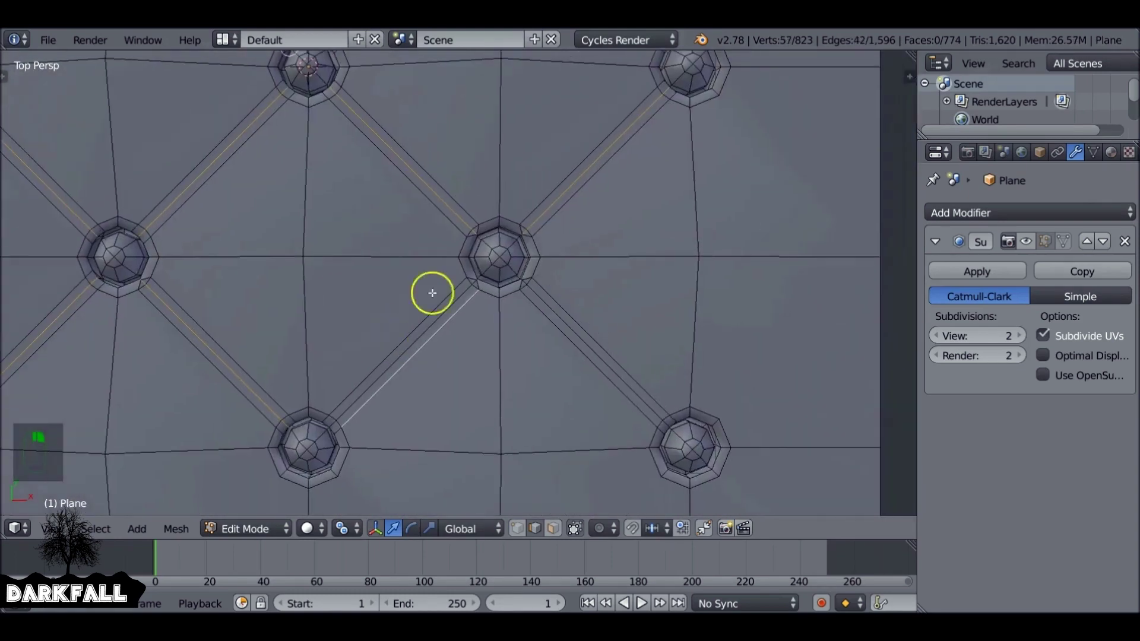
mouse_move(433, 293)
left_mouse_down()
mouse_move(458, 306)
mouse_move(473, 275)
left_mouse_up()
middle_click_drag(471, 279, 492, 304, "ctrl")
left_click_drag(491, 304, 499, 280)
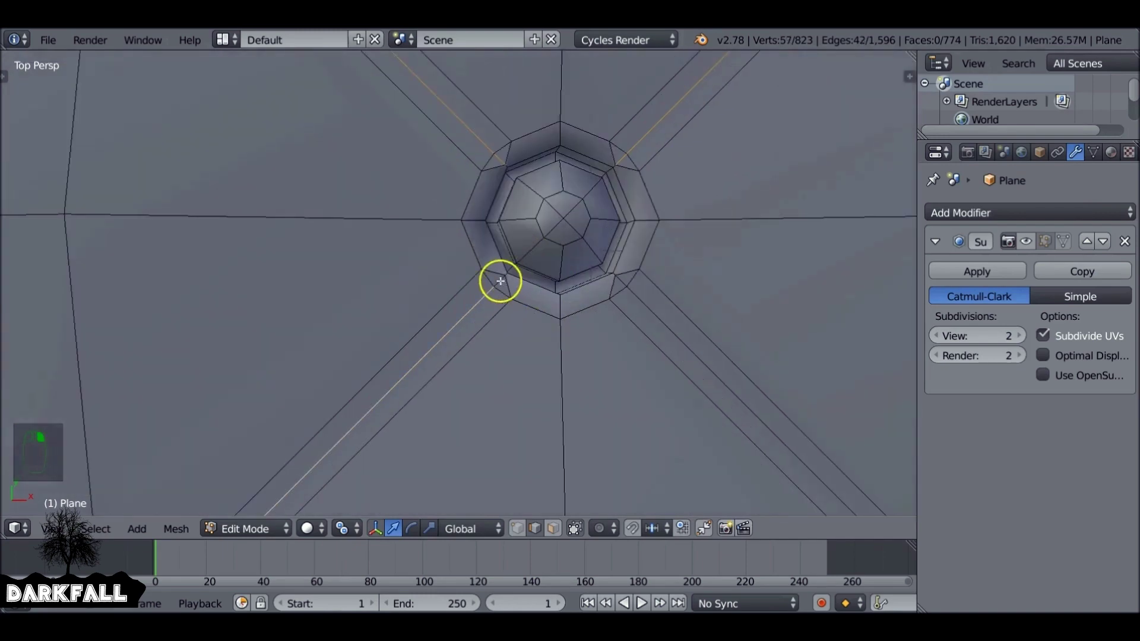
middle_click_drag(499, 280, 536, 273, "ctrl")
mouse_move(537, 272)
left_mouse_down()
mouse_move(701, 443)
mouse_move(330, 423)
left_mouse_up()
middle_click_drag(331, 422, 393, 239, "ctrl")
Lower the selected centre edges into soft creases with smooth proportional editing at 0.39.
key("ctrl+z")
key("ctrl+z")
key("ctrl+z")
key("ctrl+z")
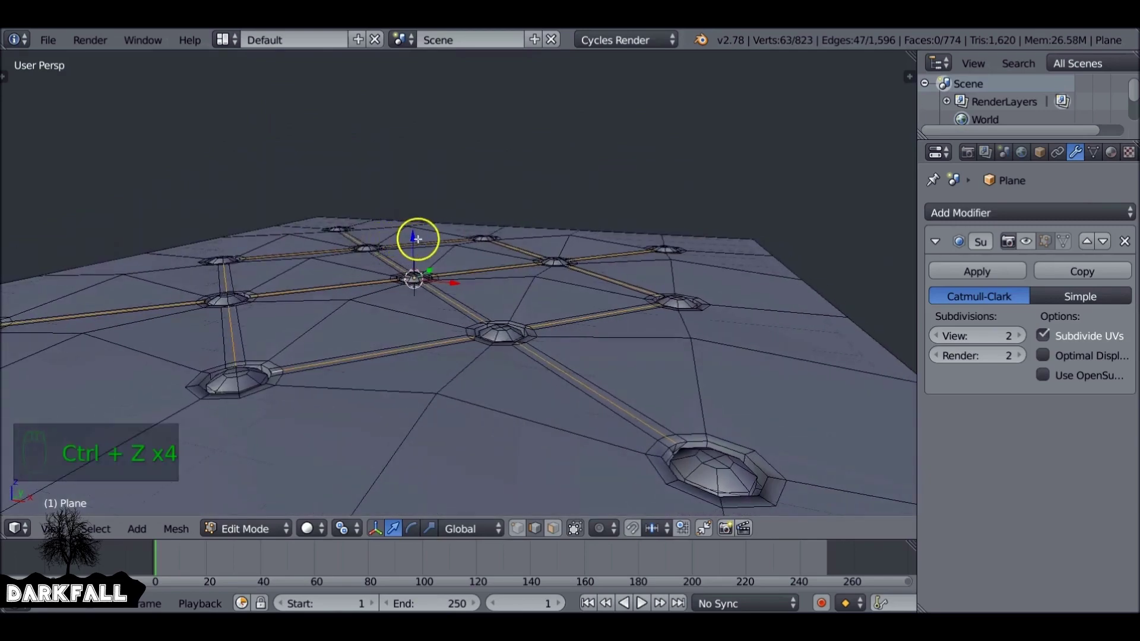
left_click_drag(413, 239, 401, 180)
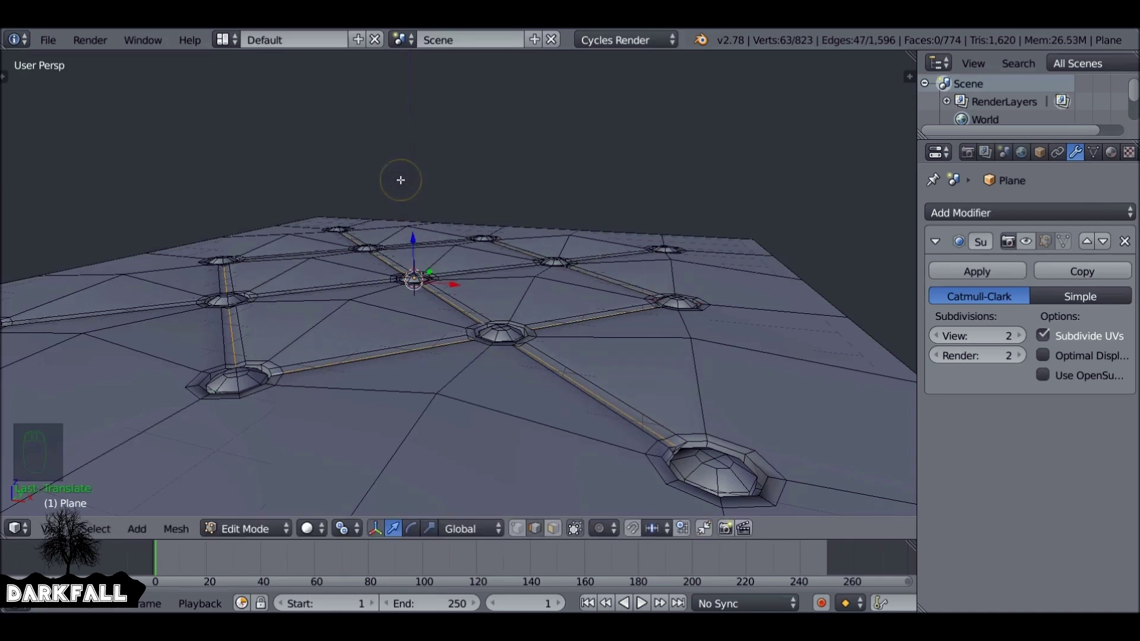
left_click_drag(412, 240, 411, 240)
View the whole tufted plane smoothly subdivided in Object Mode, then return to Edit Mode.
key("Tab")
middle_click_drag(411, 240, 428, 331)
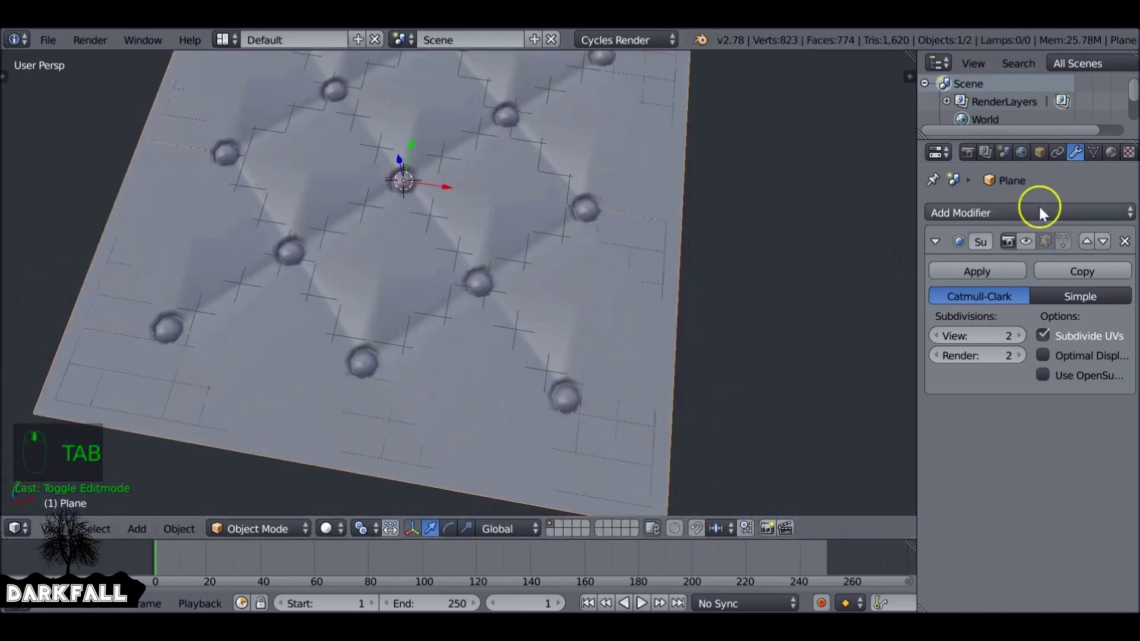
left_click(1026, 240)
mouse_move(501, 209)
middle_mouse_down()
mouse_move(515, 258)
mouse_move(509, 229)
middle_mouse_up()
scroll(509, 229, "down", 4)
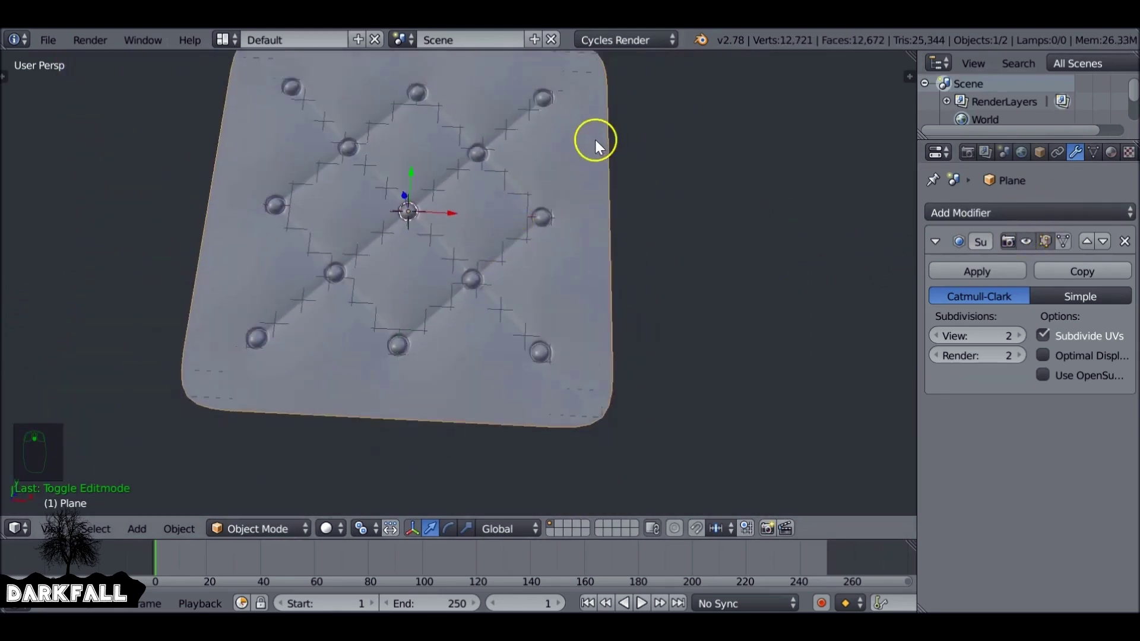
key("Tab")
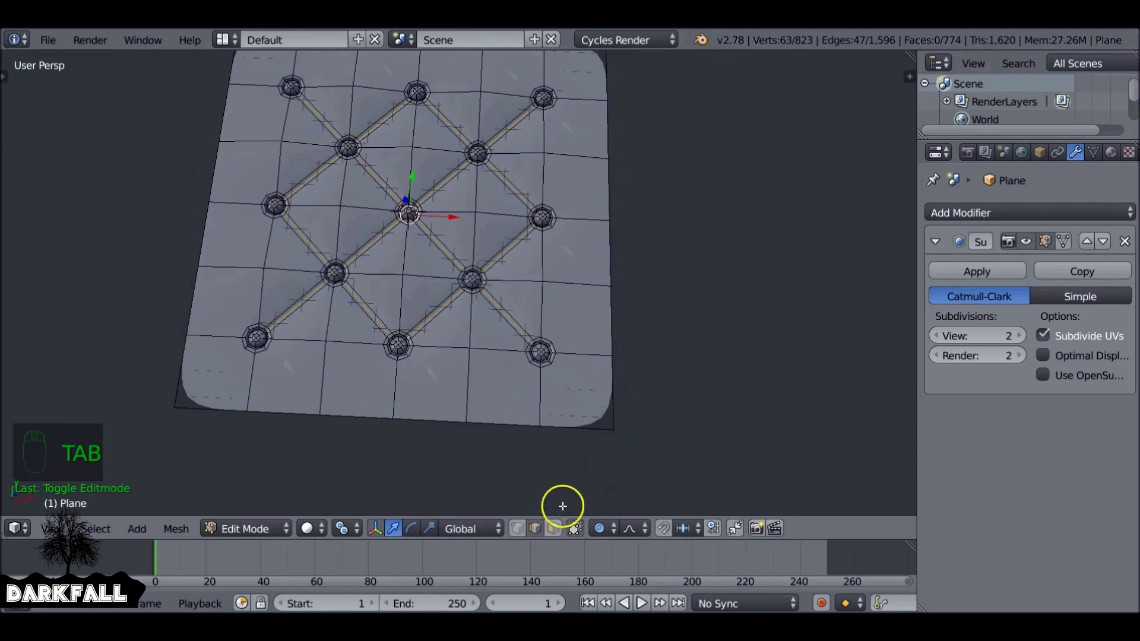
Disable proportional editing and, in top view, join the first button-ring vertex to the border.
key("o")
left_click(523, 524)
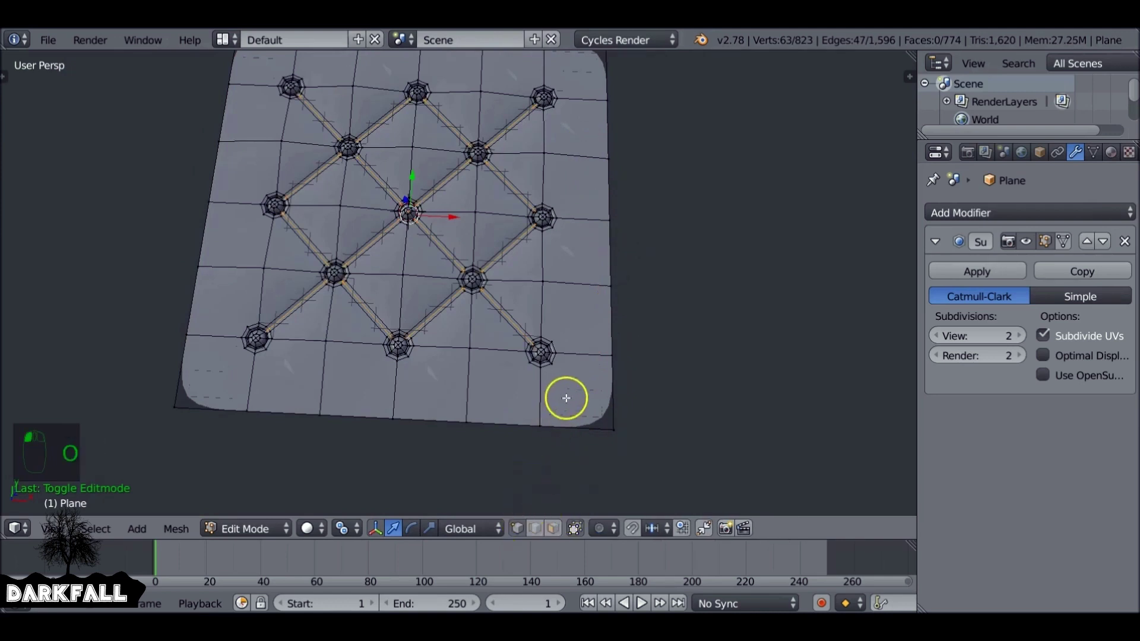
scroll(565, 328, "up", 5)
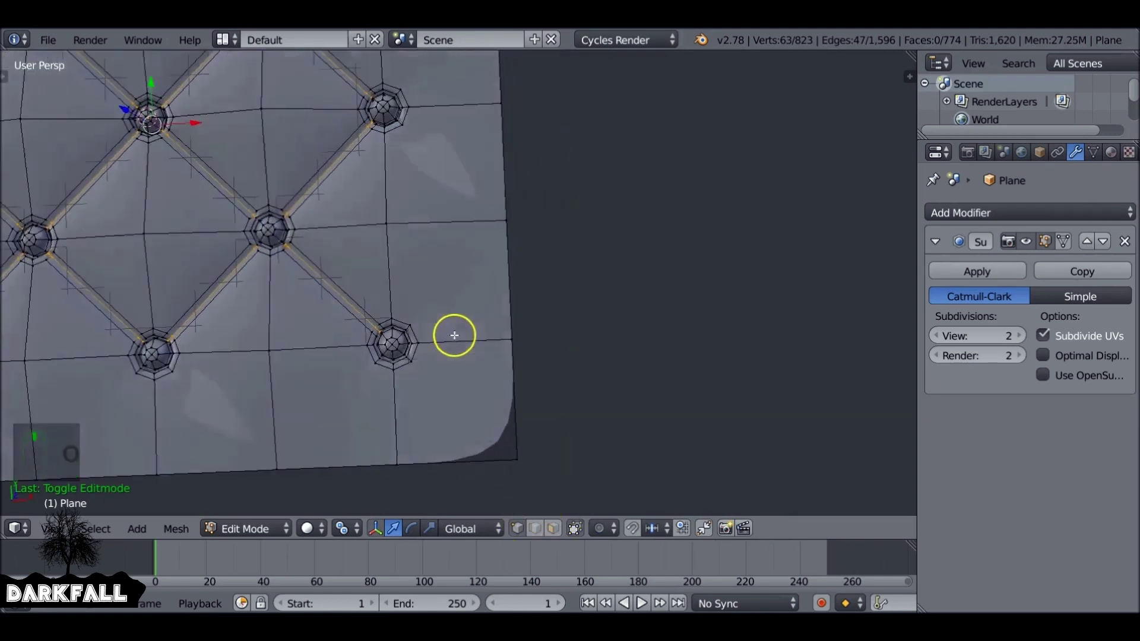
key("KP_7")
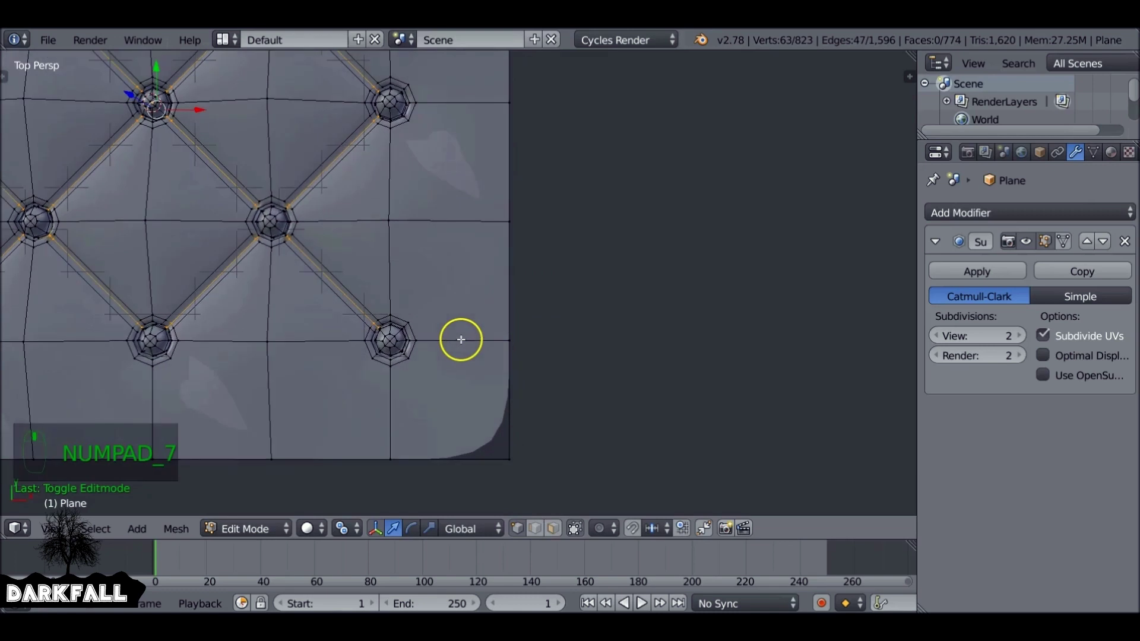
right_click(415, 311)
right_click(518, 219, "shift")
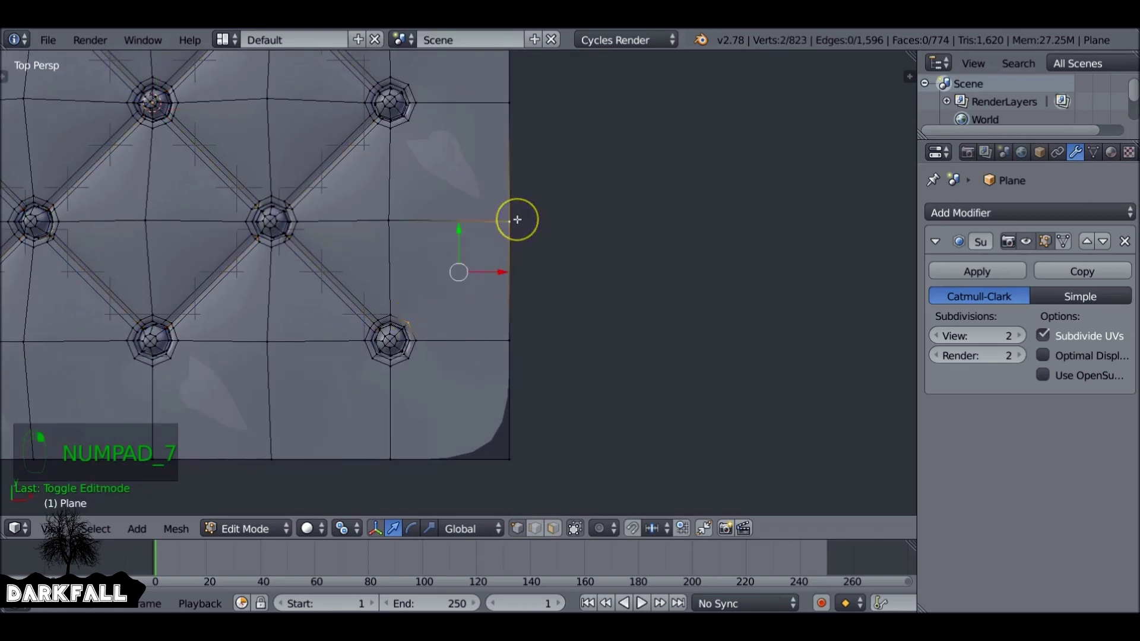
key("f")
Connect two more button-ring vertices to border vertices with new edges.
scroll(427, 240, "up", 2, "shift")
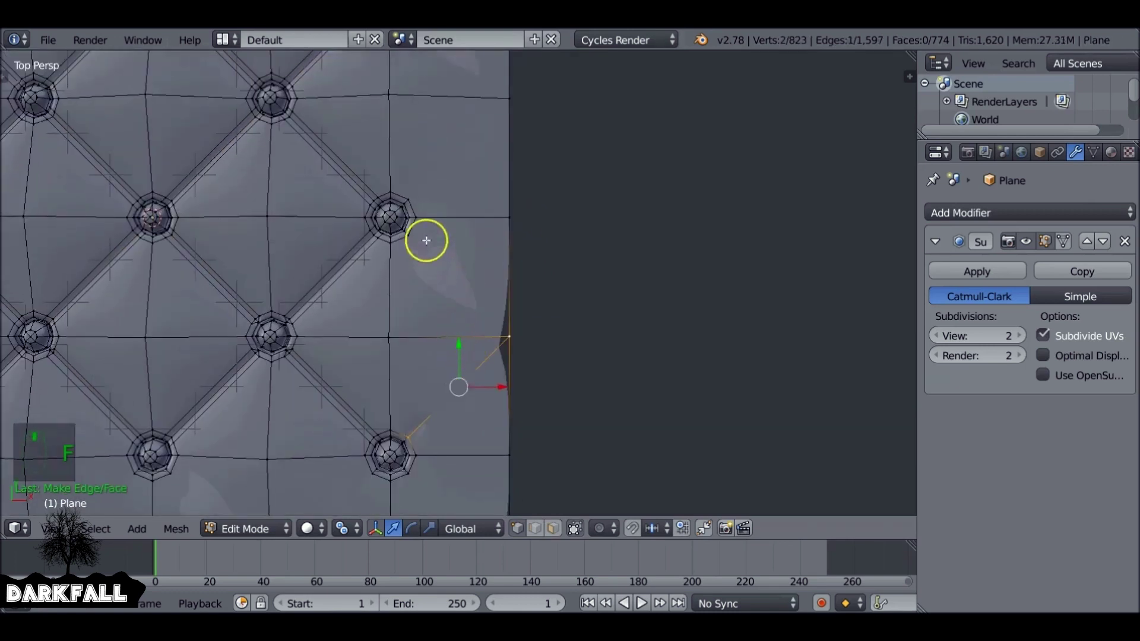
right_click(415, 231)
right_click(509, 330, "shift")
key("f")
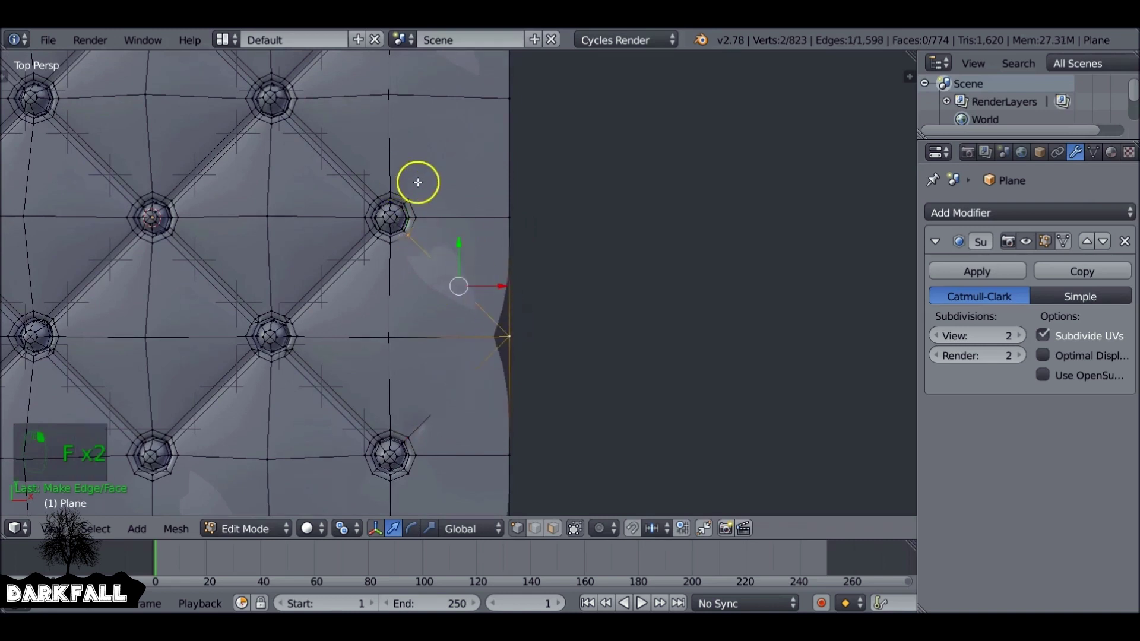
right_click(410, 197)
right_click(509, 96, "shift")
key("f")
Join the upper button-ring vertices to matching vertices along the top border.
scroll(475, 238, "up", 4, "shift")
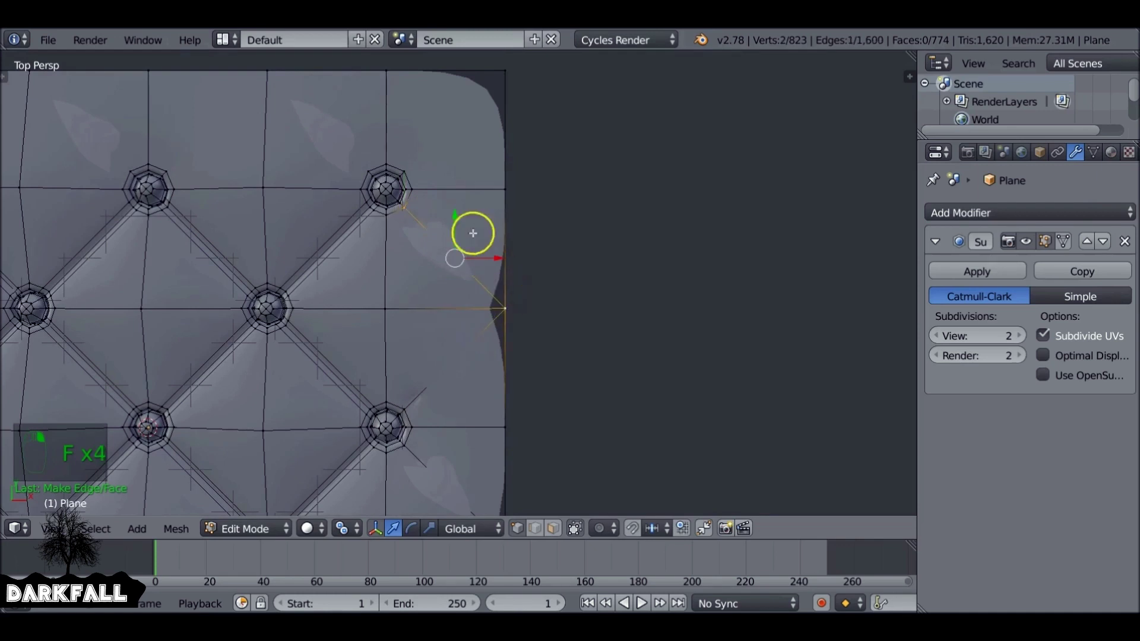
right_click(413, 168)
right_click(363, 156)
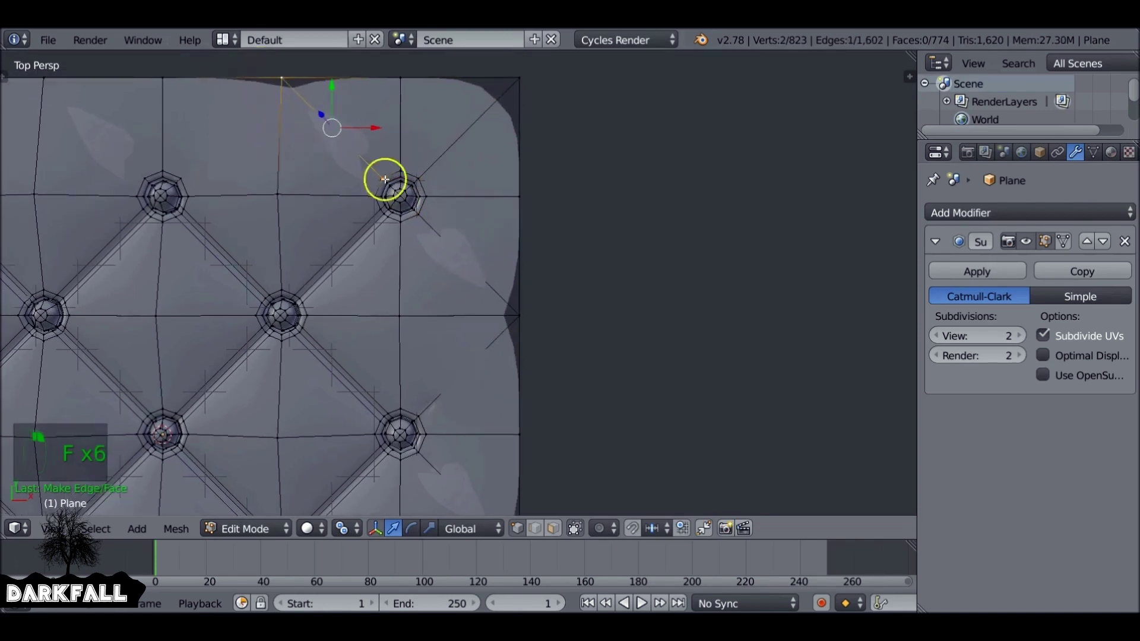
middle_click_drag(384, 180, 434, 151, "shift")
right_click(225, 118, "shift")
key("f")
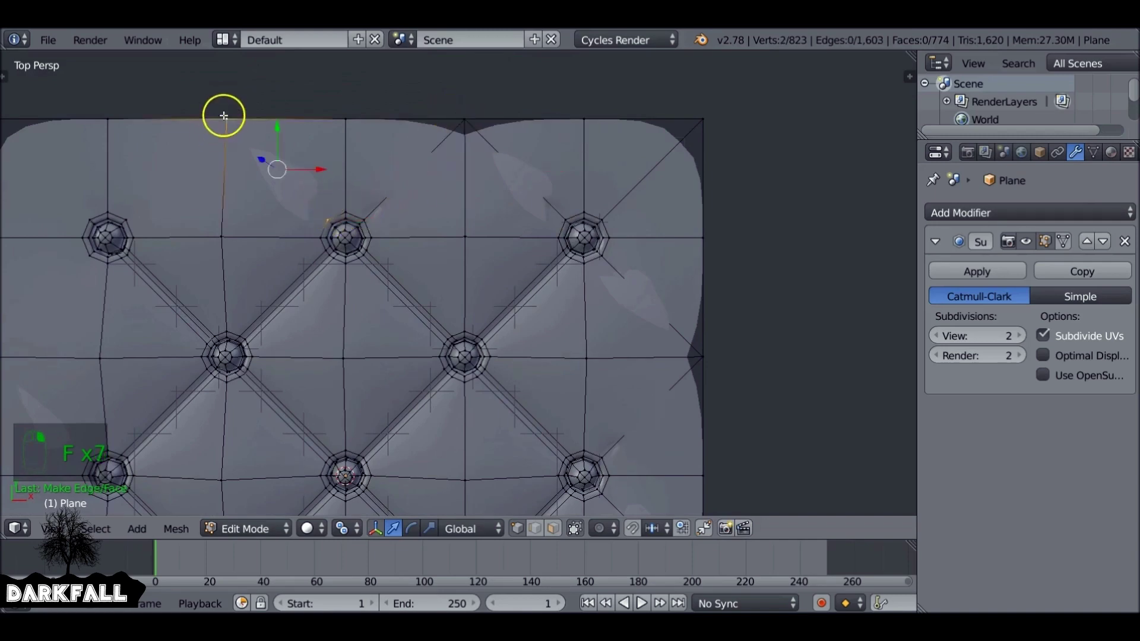
right_click(129, 215, "shift")
key("f")
middle_click_drag(132, 212, 313, 178, "shift")
right_click(268, 111)
right_click(367, 214, "shift")
key("f")
Connect the lower-left button-ring vertices to the bottom border with new edges.
key("f")
middle_click_drag(360, 240, 233, 173, "shift")
right_click(224, 400, "shift")
key("f")
middle_click_drag(224, 400, 235, 247, "shift")
key("f")
right_click(237, 412, "shift")
key("f")
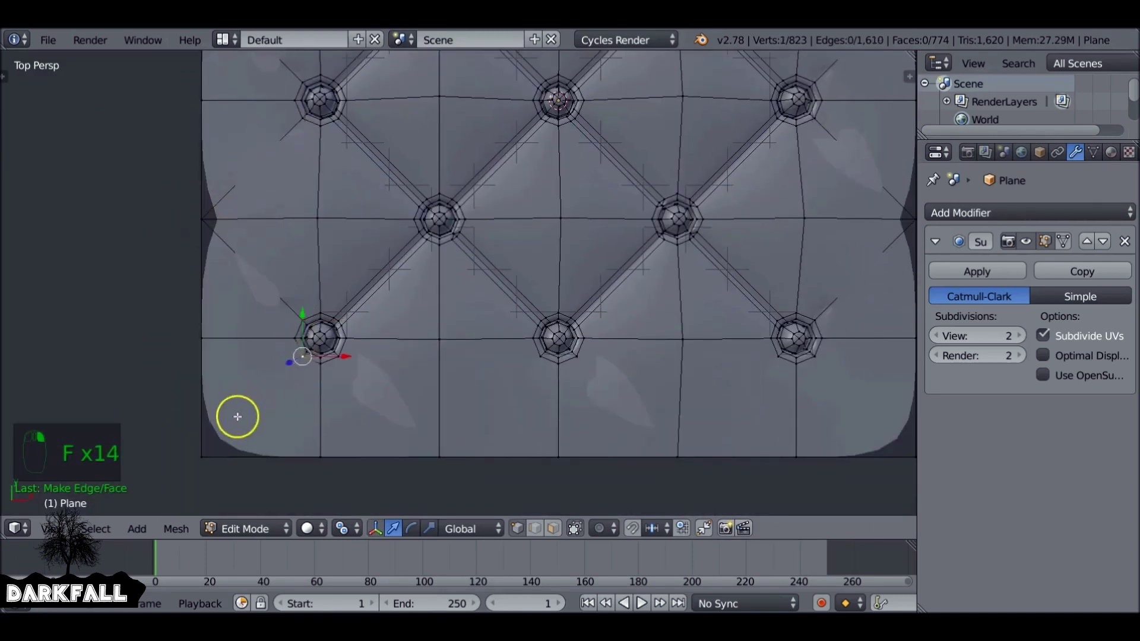
right_click(425, 447, "shift")
Link the remaining bottom ring vertices to the bottom border and the corner vertex.
key("f")
right_click(576, 356, "shift")
key("f")
key("f")
right_click(677, 458, "shift")
key("f")
right_click(787, 365)
key("f")
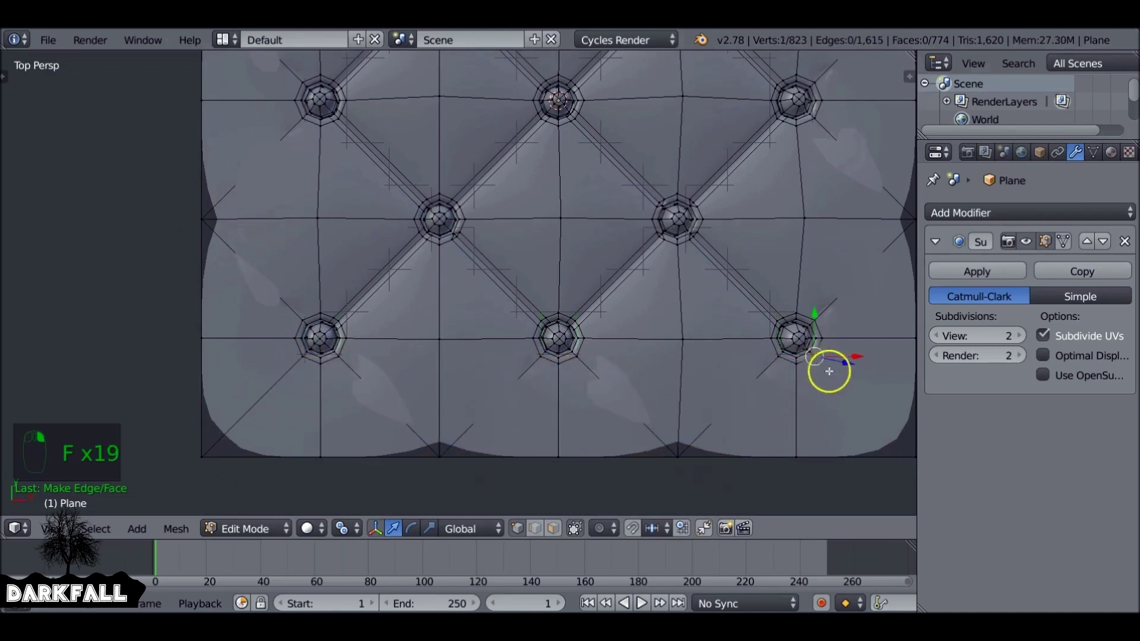
middle_click_drag(859, 438, 735, 427, "shift")
right_click(738, 402, "shift")
key("f")
key("grave")
Check the smoothed cushion from an angle in Object Mode, then return to Edit Mode.
key("Tab")
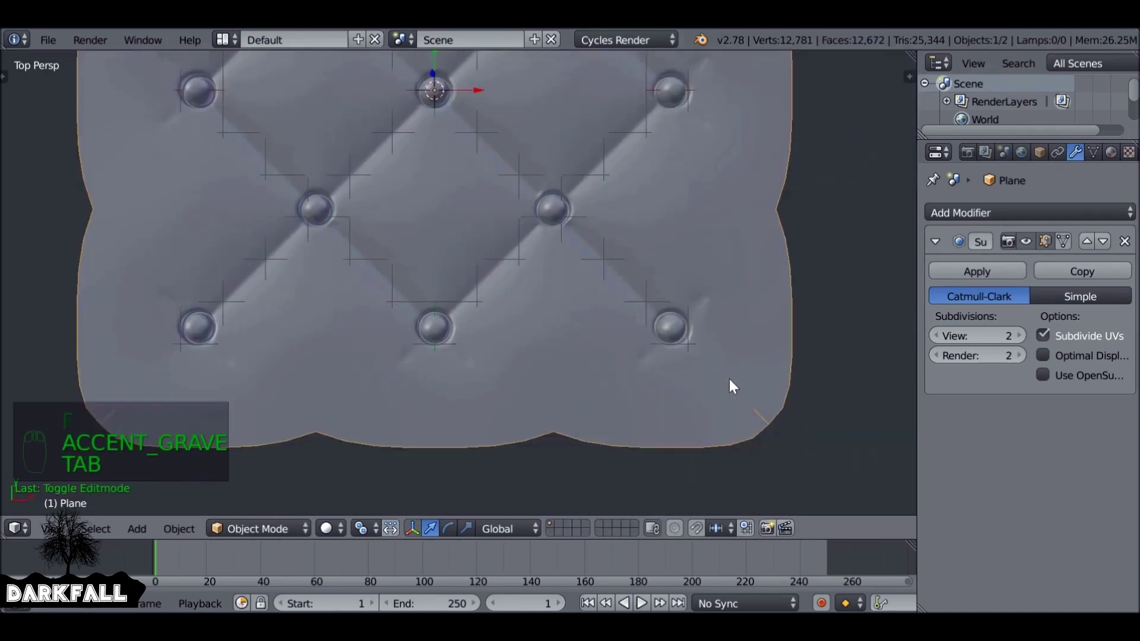
middle_click_drag(729, 379, 658, 272)
scroll(657, 274, "down", 3)
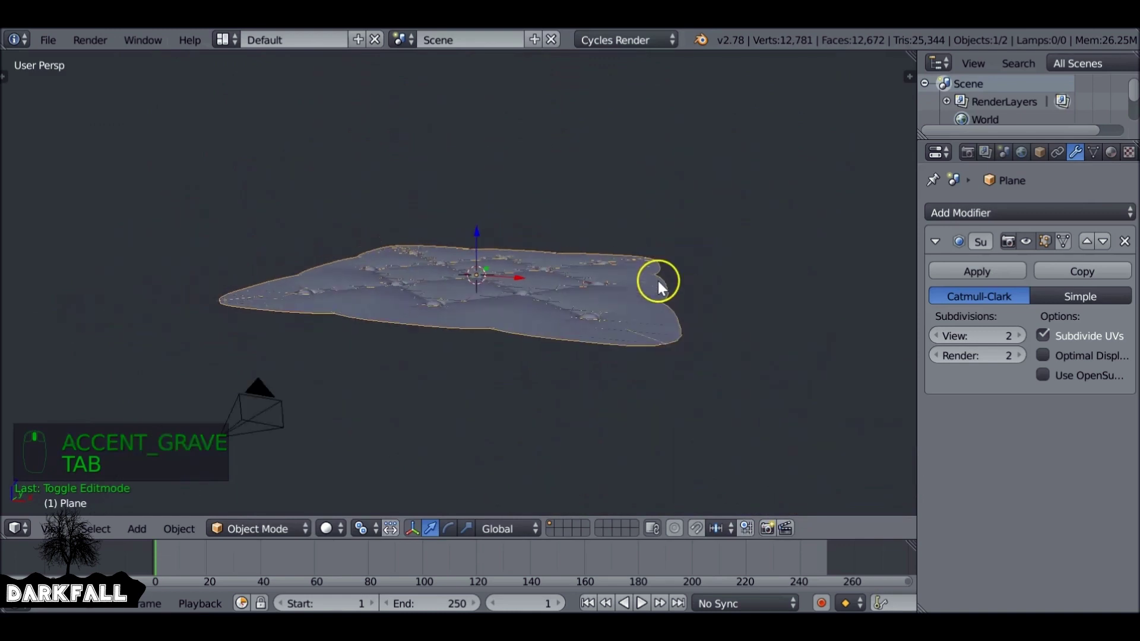
key("Tab")
middle_click_drag(687, 330, 552, 365, "shift")
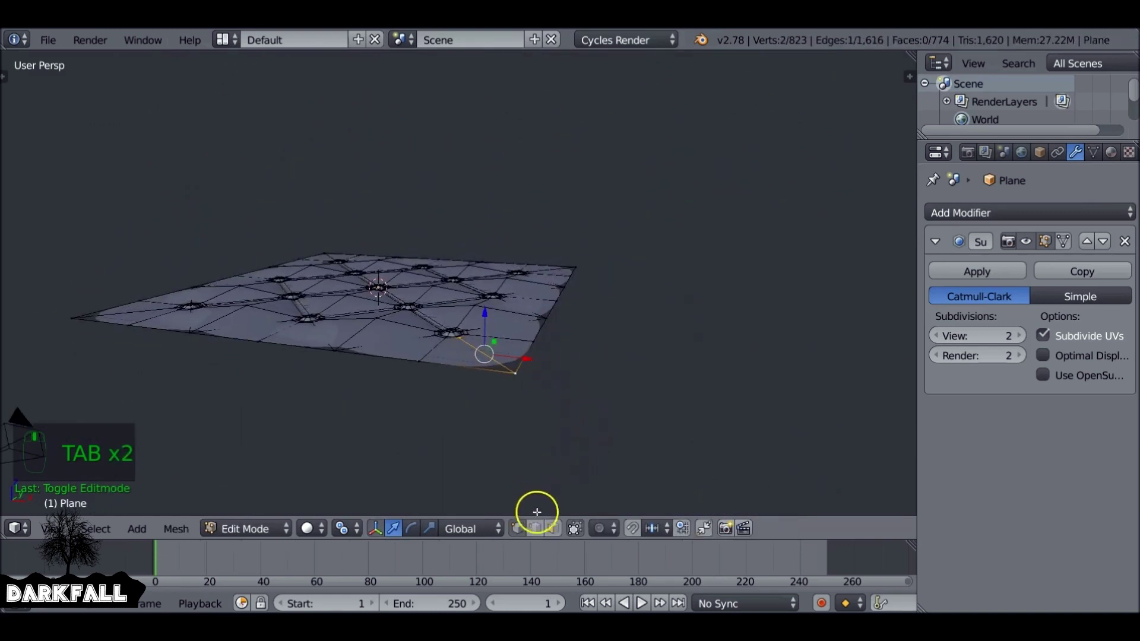
Select the plane's complete outer border edge loop.
right_click(529, 354, "shift")
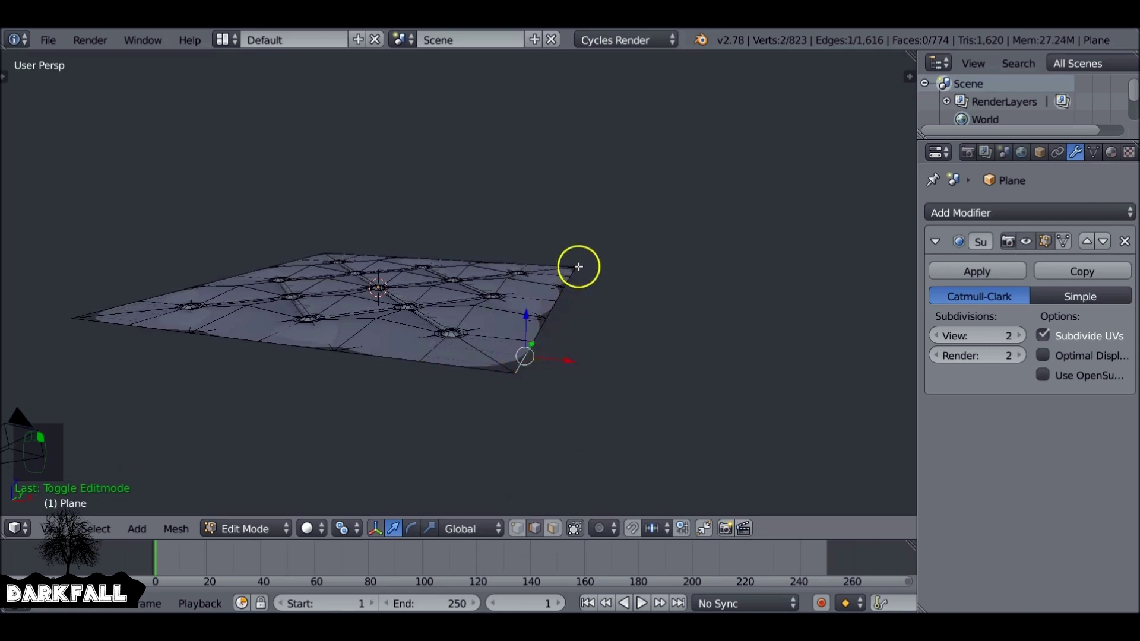
right_click(362, 240, "ctrl")
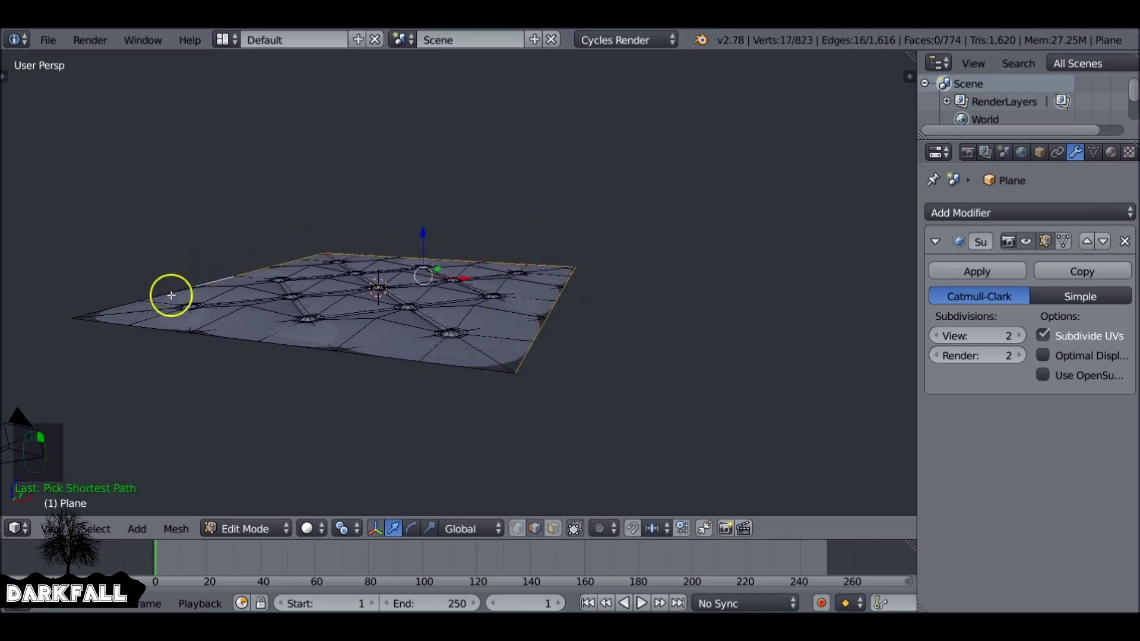
right_click(83, 310, "ctrl")
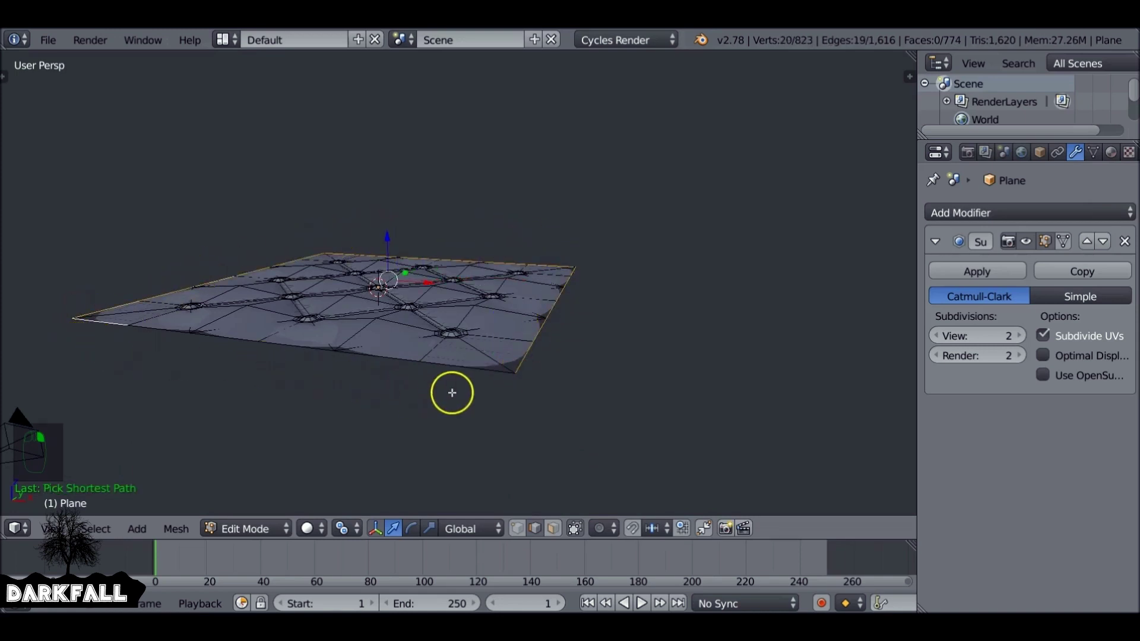
right_click(469, 386, "ctrl")
Extrude the border downward into side walls and add two loop cuts around them.
key("e")
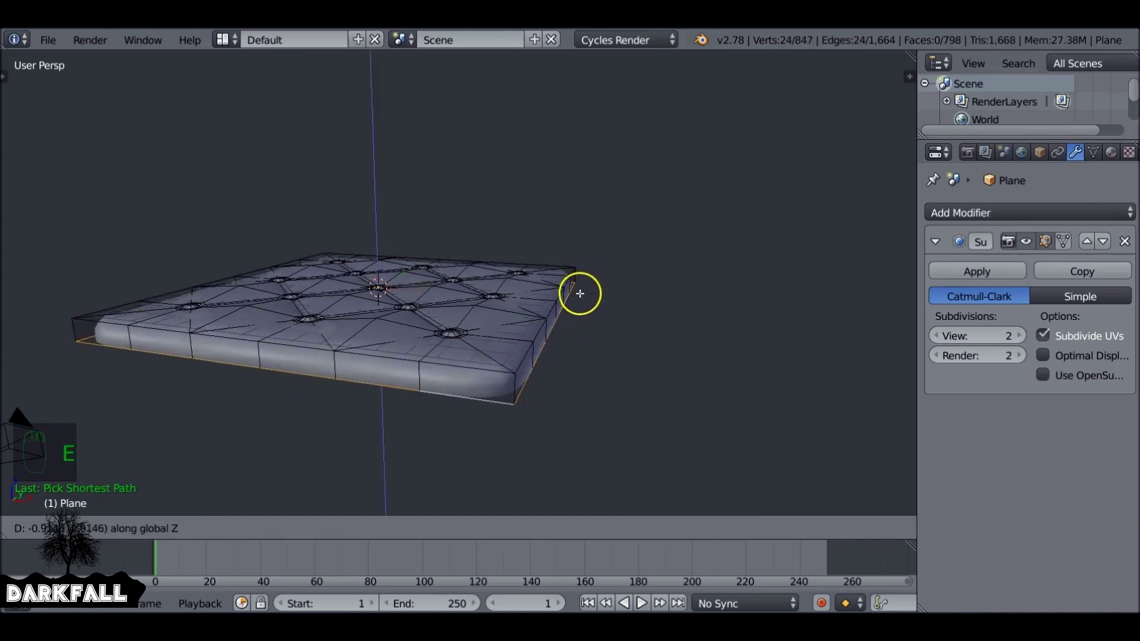
left_click(559, 312)
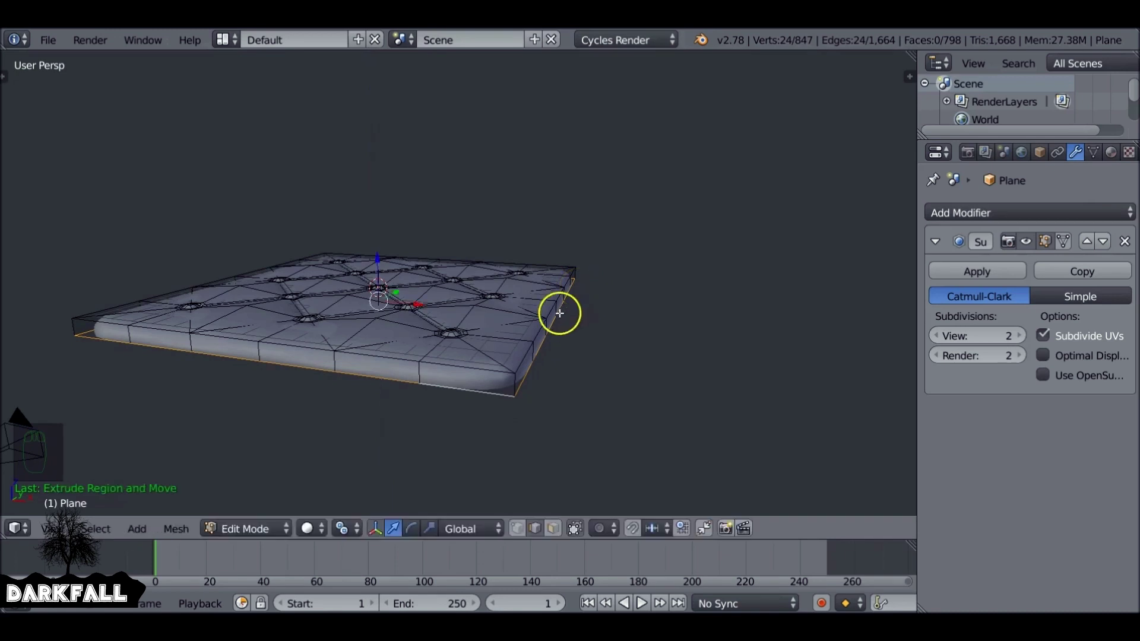
key("ctrl+r")
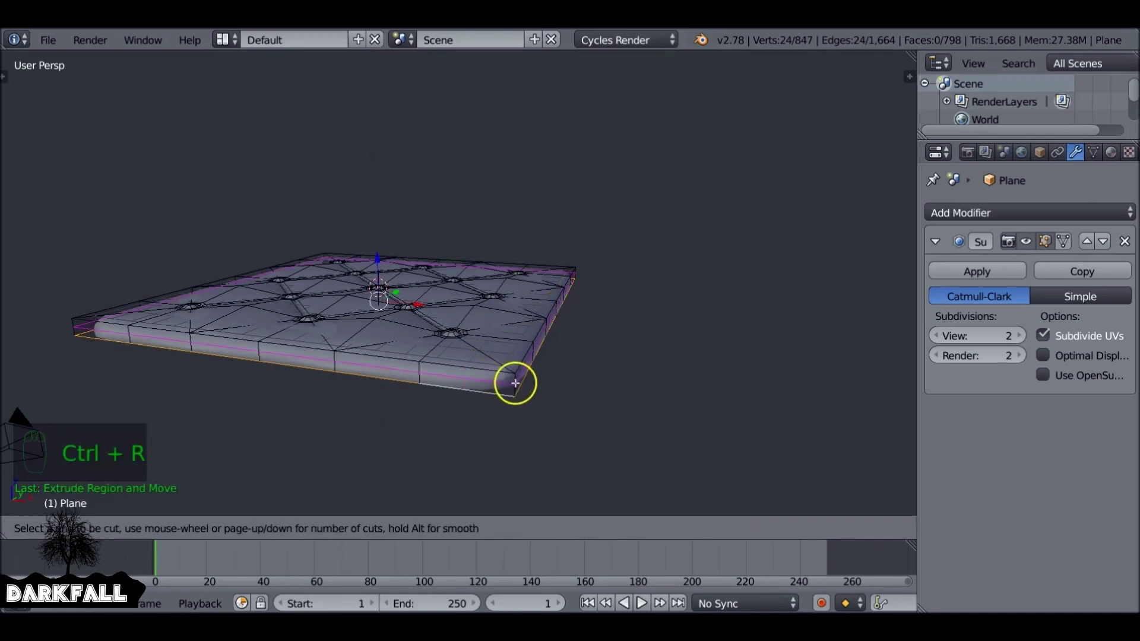
left_click(515, 383)
left_click(513, 381)
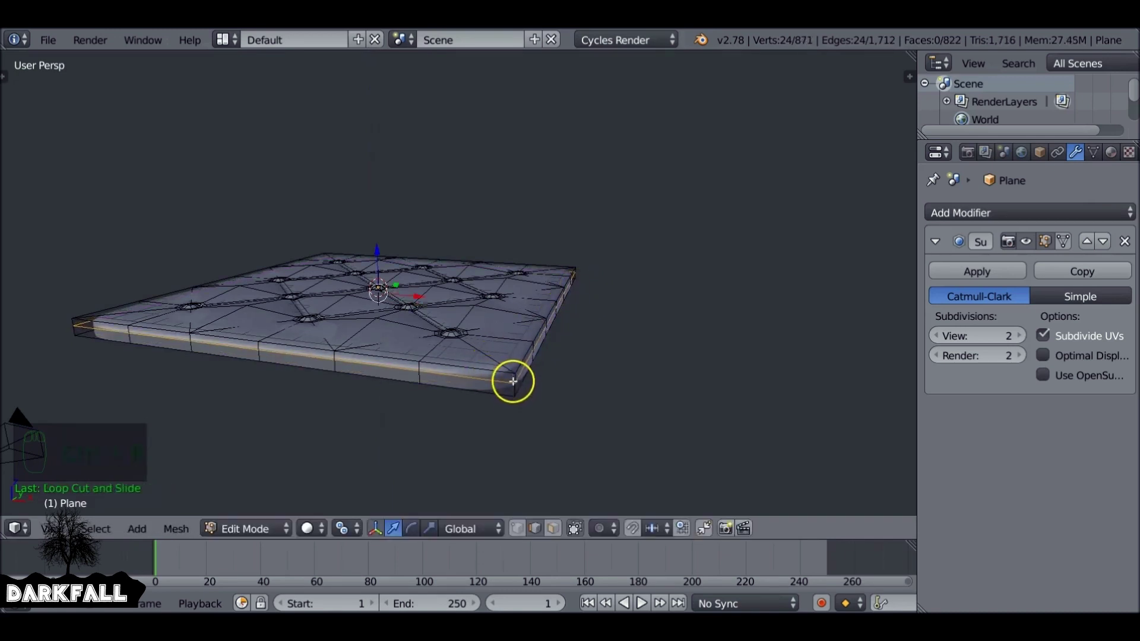
key("ctrl+r")
left_click(513, 387)
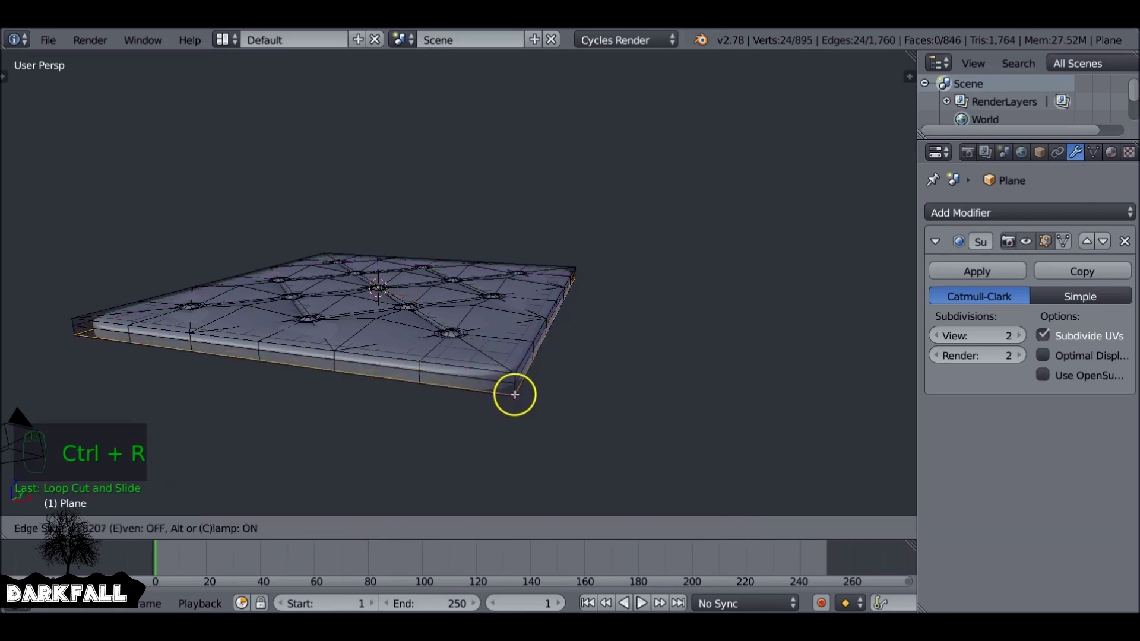
left_click(514, 387)
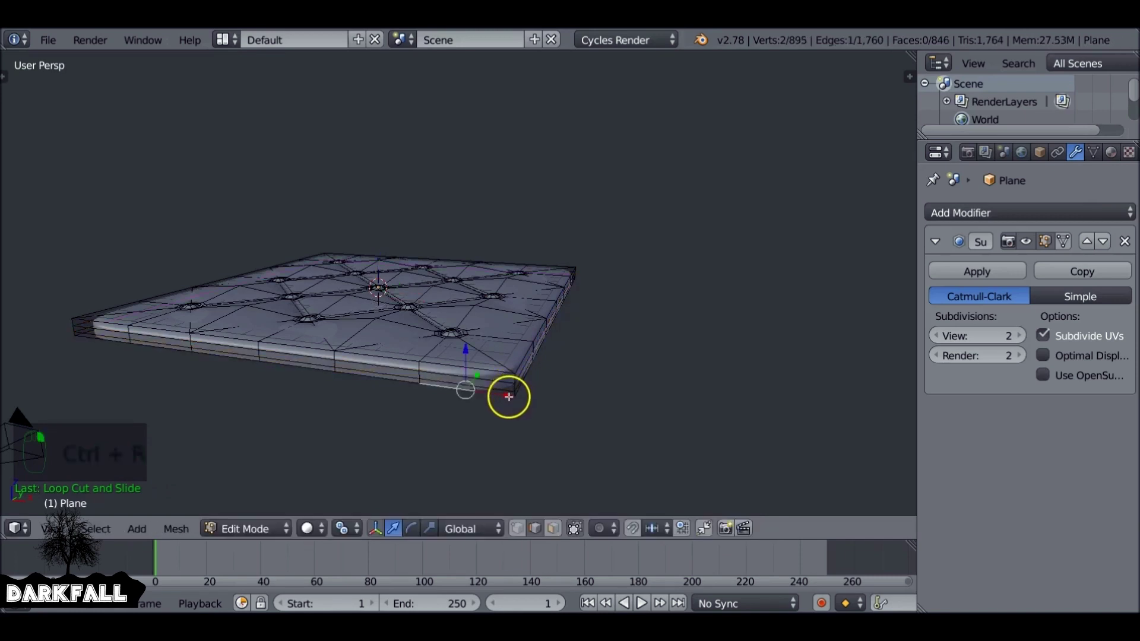
Extrude the bottom edge loop and scale it inward into a tucked bottom lip.
right_click(509, 397, "alt")
key("e")
right_click(622, 387)
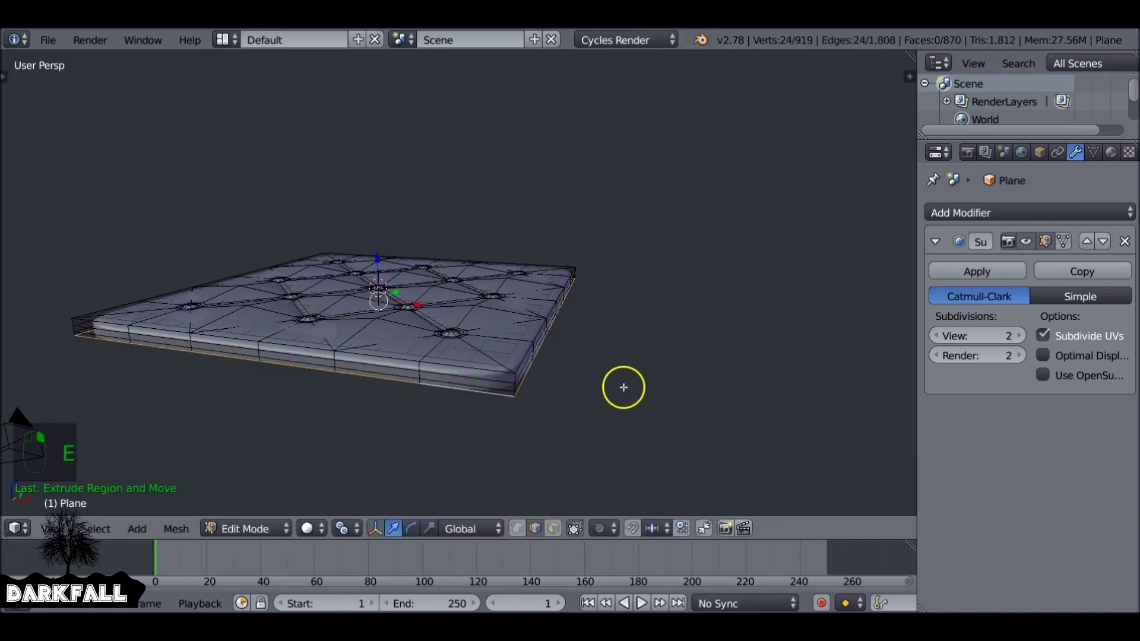
key("s")
left_click(650, 377)
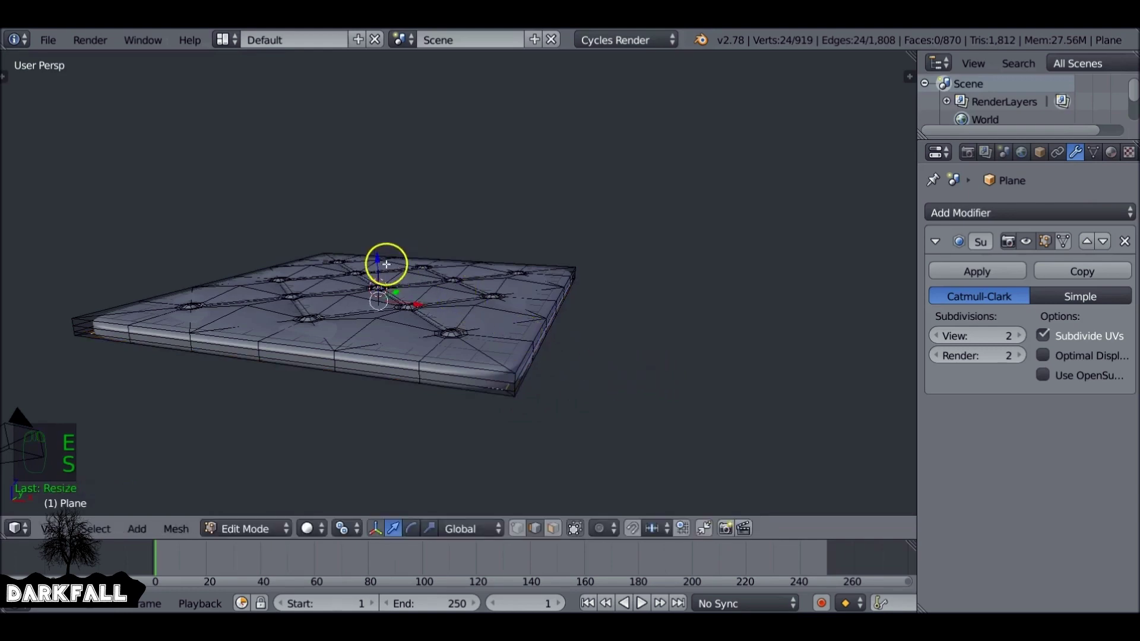
key("s")
left_click(382, 260)
key("Tab")
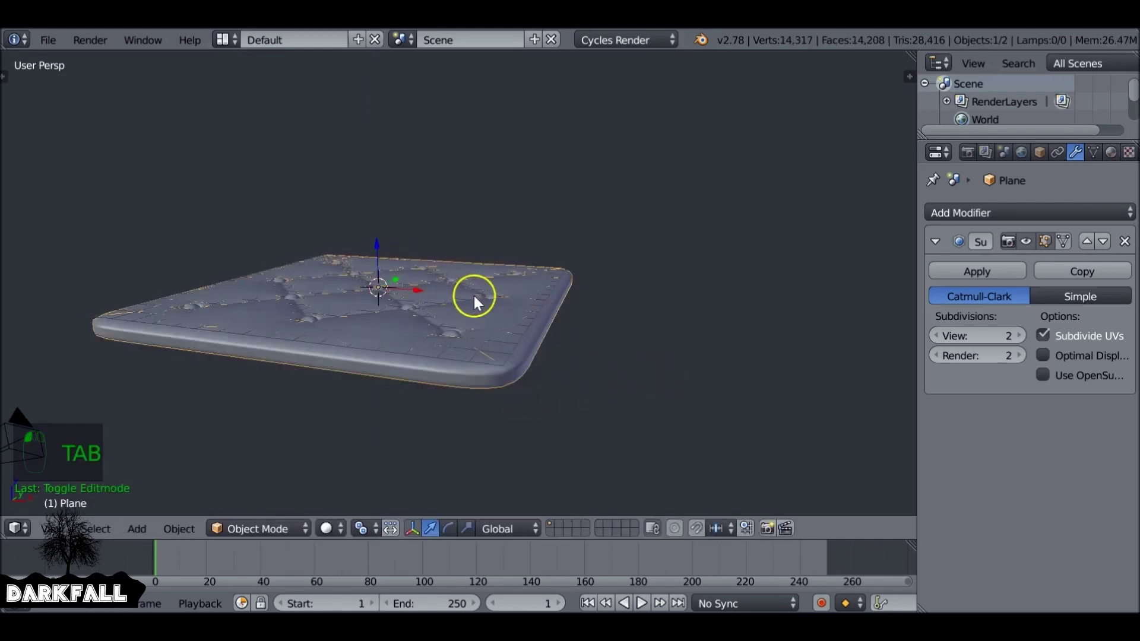